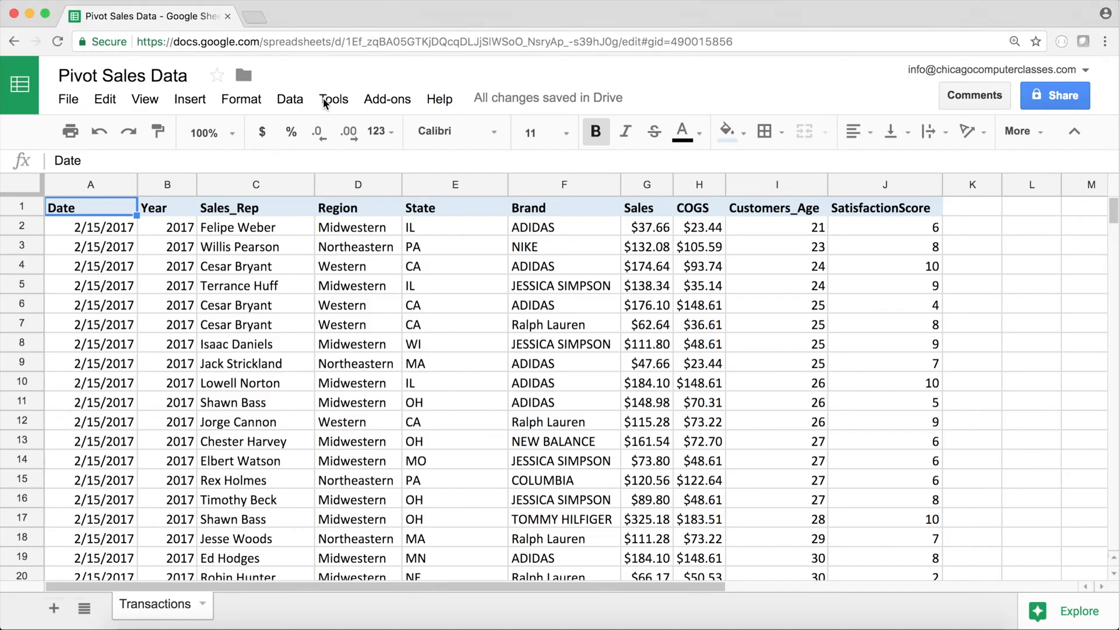
pyautogui.click(427, 110)
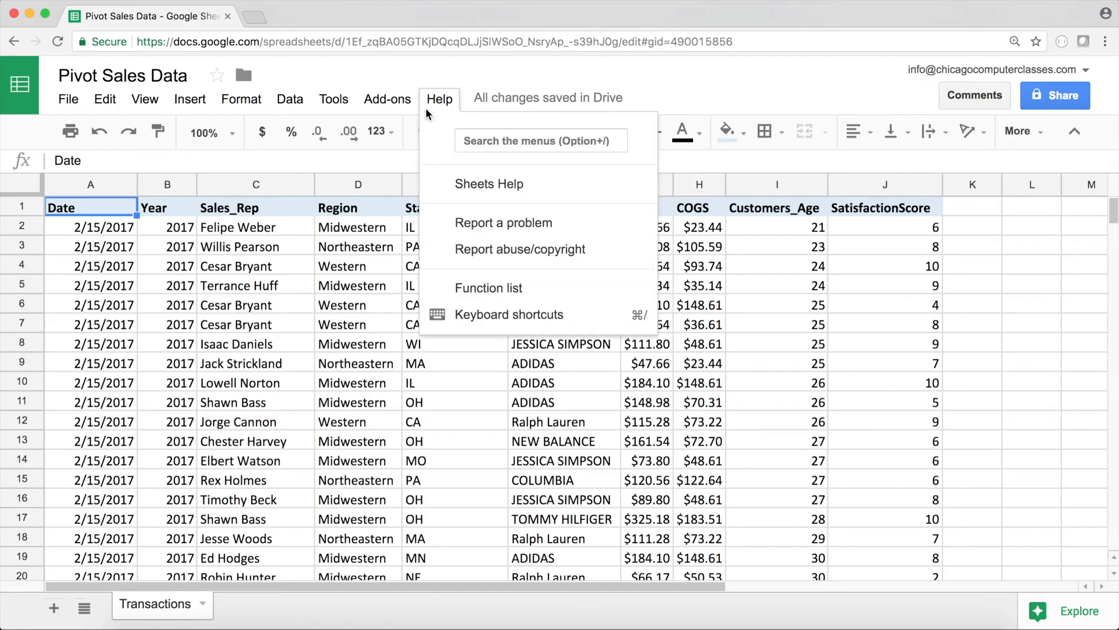
pyautogui.click(426, 111)
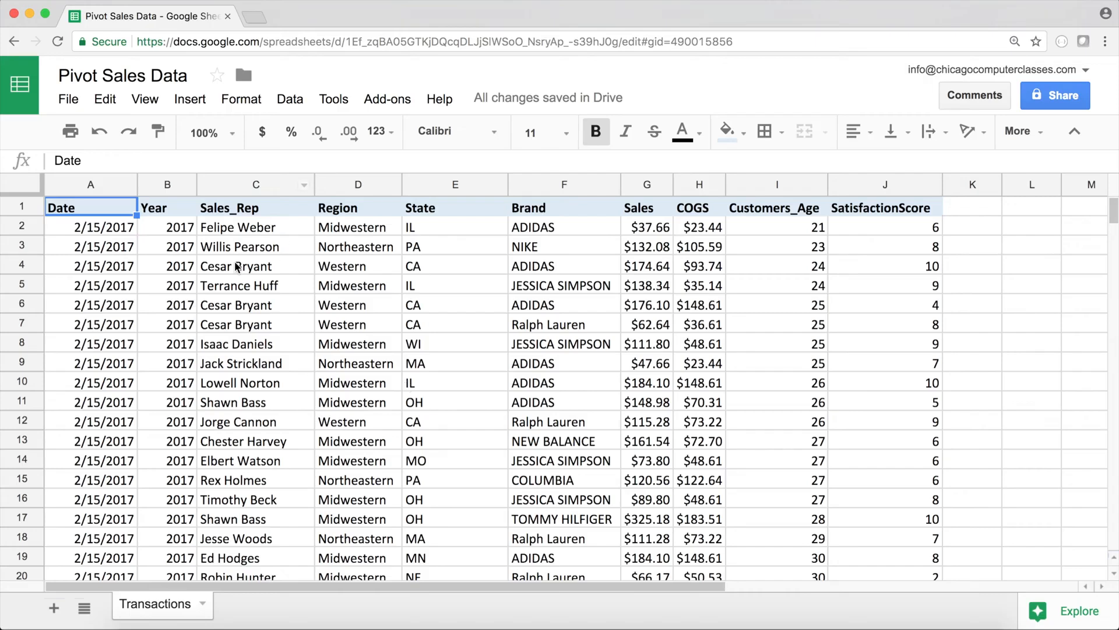
pyautogui.click(189, 272)
pyautogui.click(95, 207)
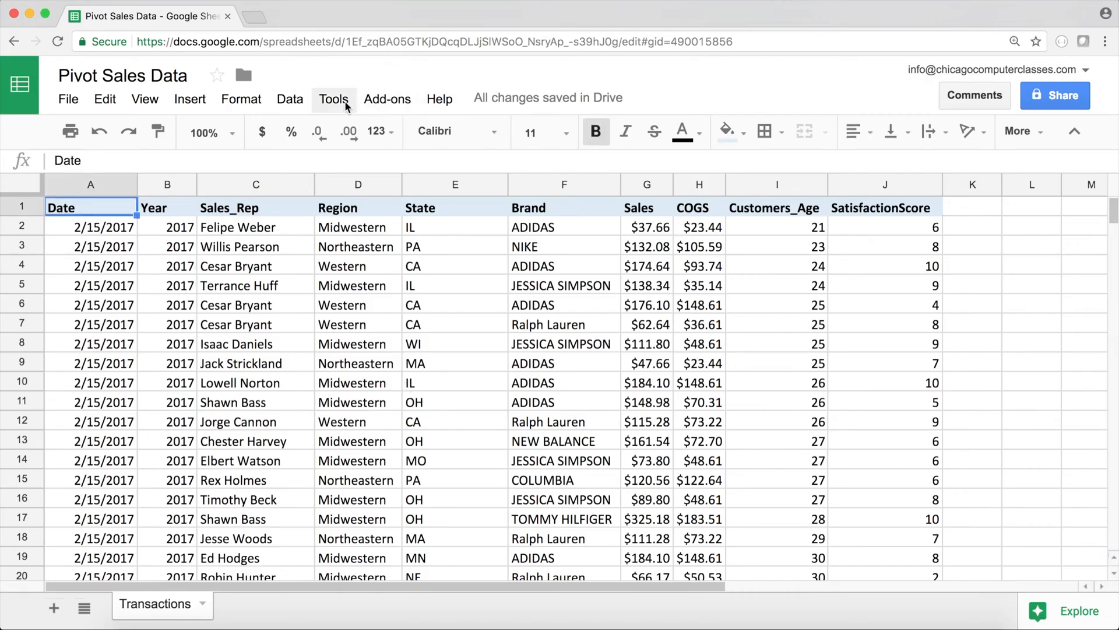
pyautogui.moveTo(645, 227); pyautogui.dragTo(647, 499)
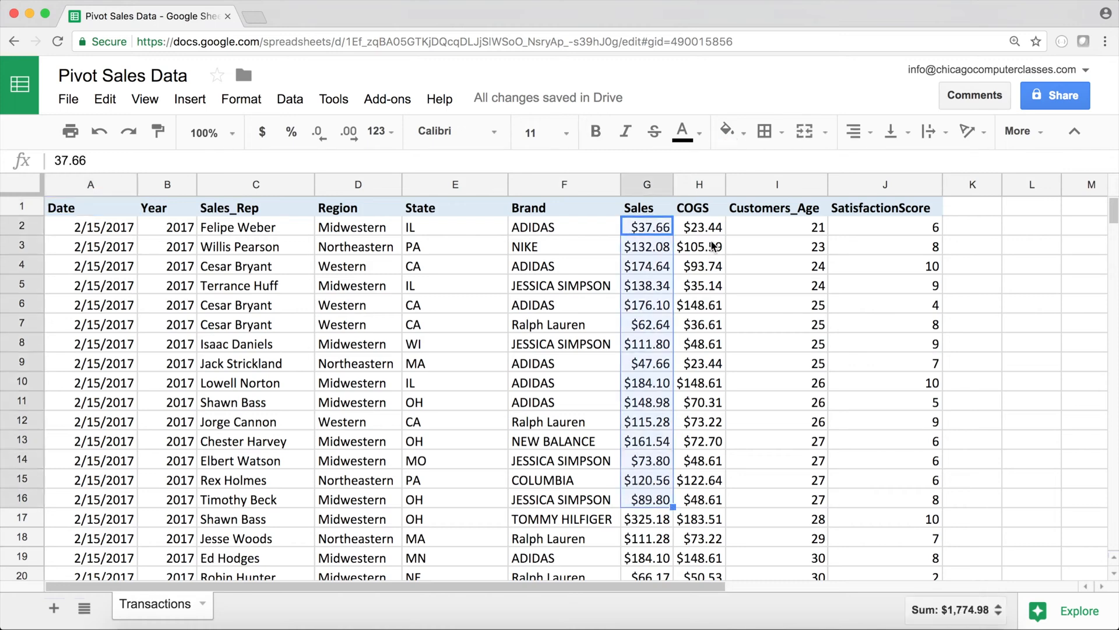
pyautogui.click(708, 230)
pyautogui.moveTo(708, 231); pyautogui.dragTo(703, 402)
# Step: Create a pivot table on a new sheet from the Transactions data
pyautogui.click(92, 204)
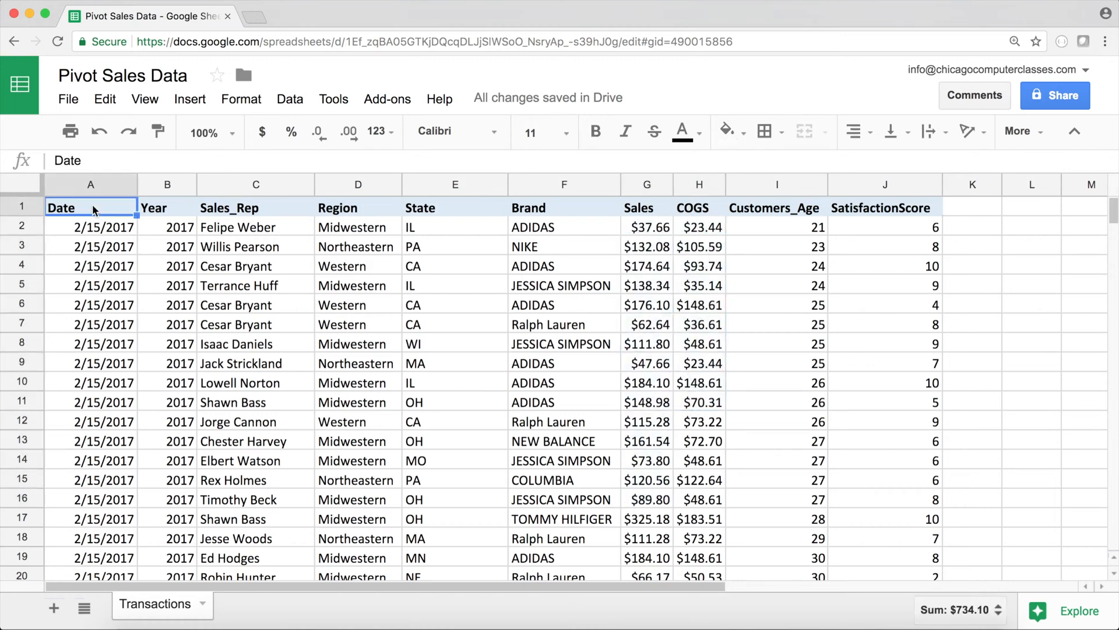
pyautogui.click(289, 99)
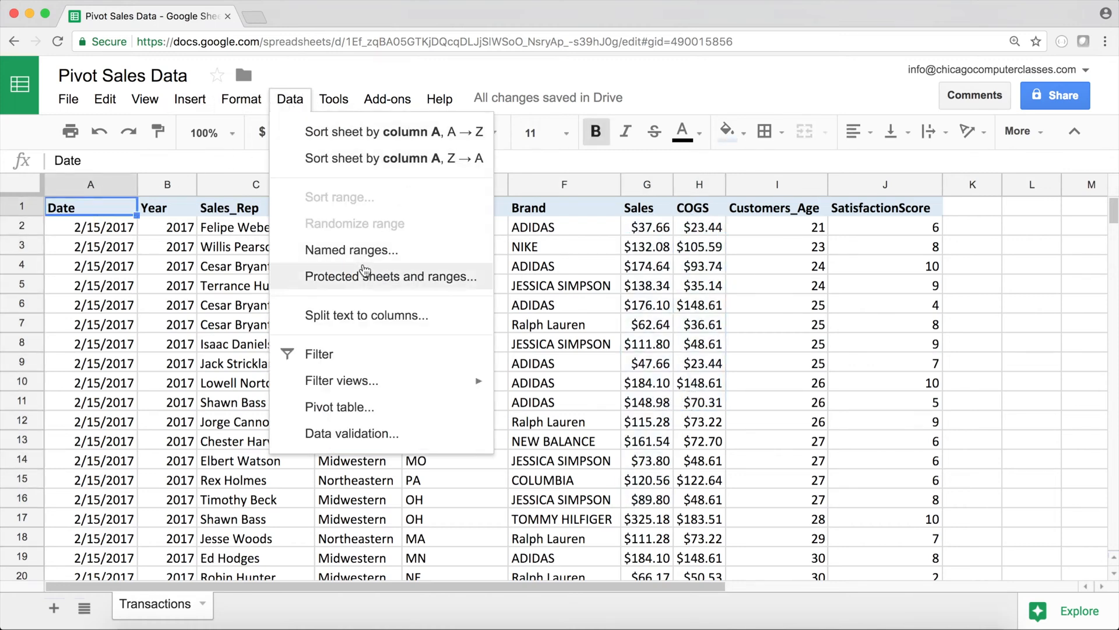
pyautogui.click(370, 407)
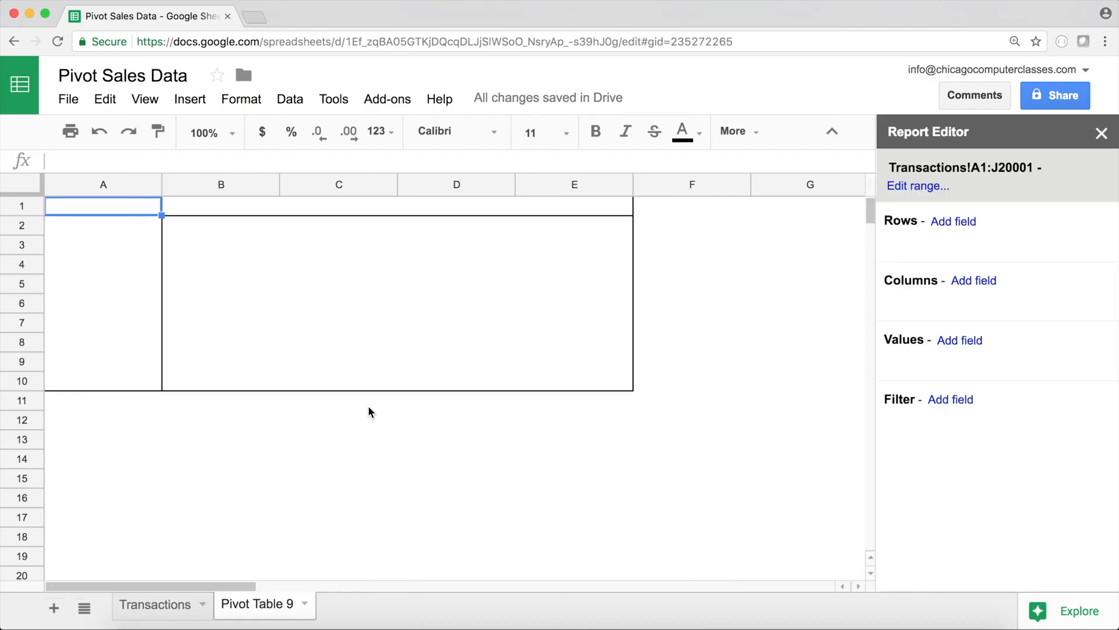
# Step: Add the Sales field to the pivot table's values, summarized by SUM
pyautogui.click(155, 604)
pyautogui.moveTo(647, 228); pyautogui.dragTo(647, 345)
pyautogui.moveTo(699, 227); pyautogui.dragTo(699, 324)
pyautogui.click(257, 605)
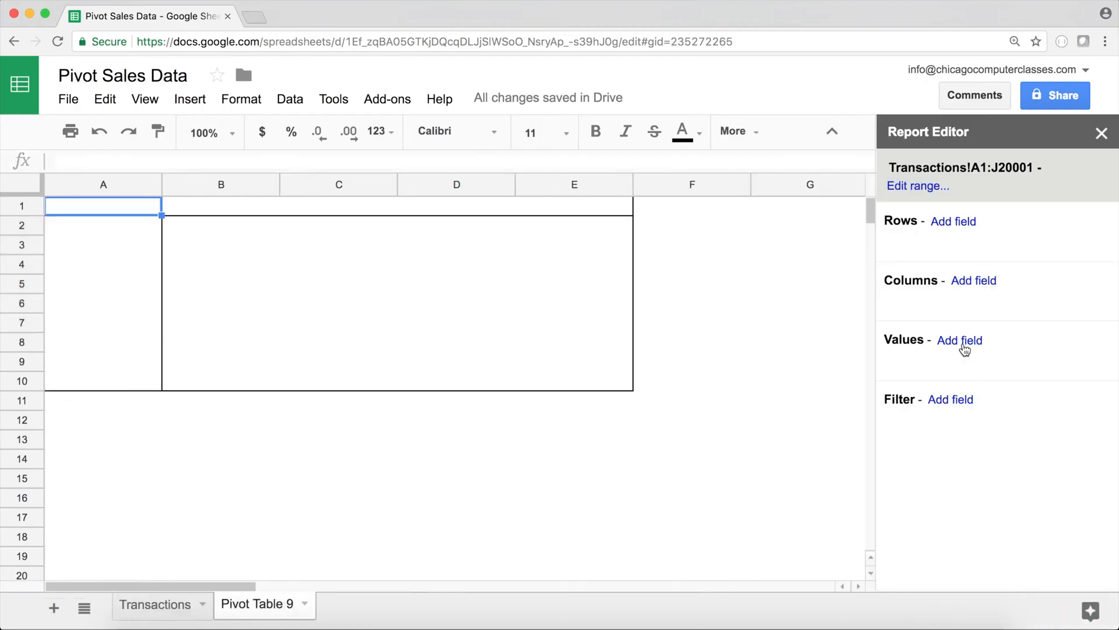
pyautogui.click(959, 343)
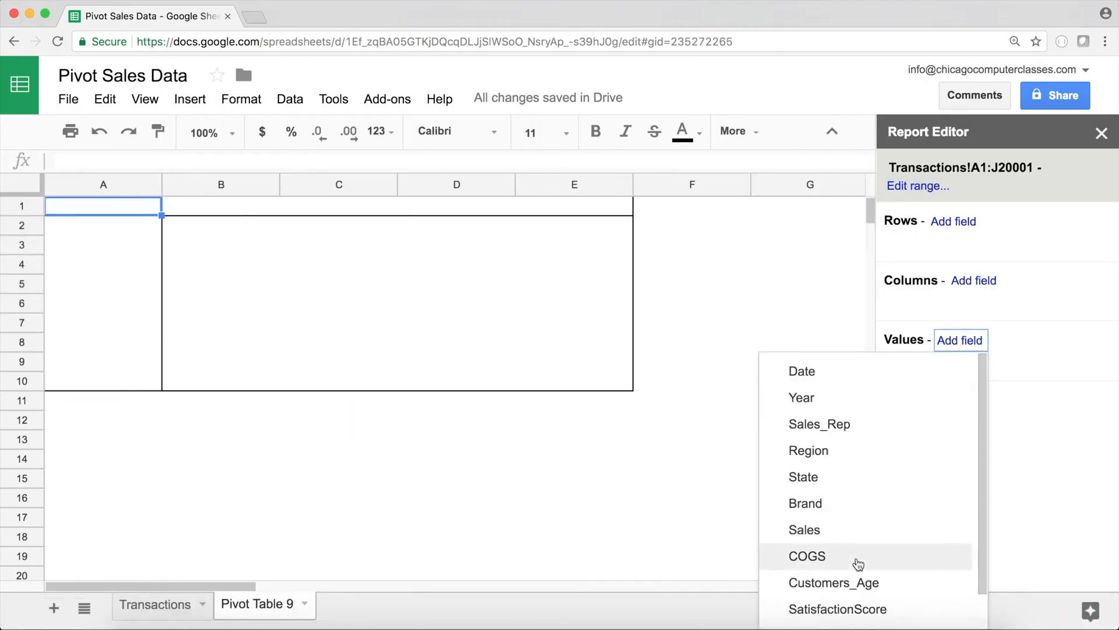
pyautogui.click(839, 539)
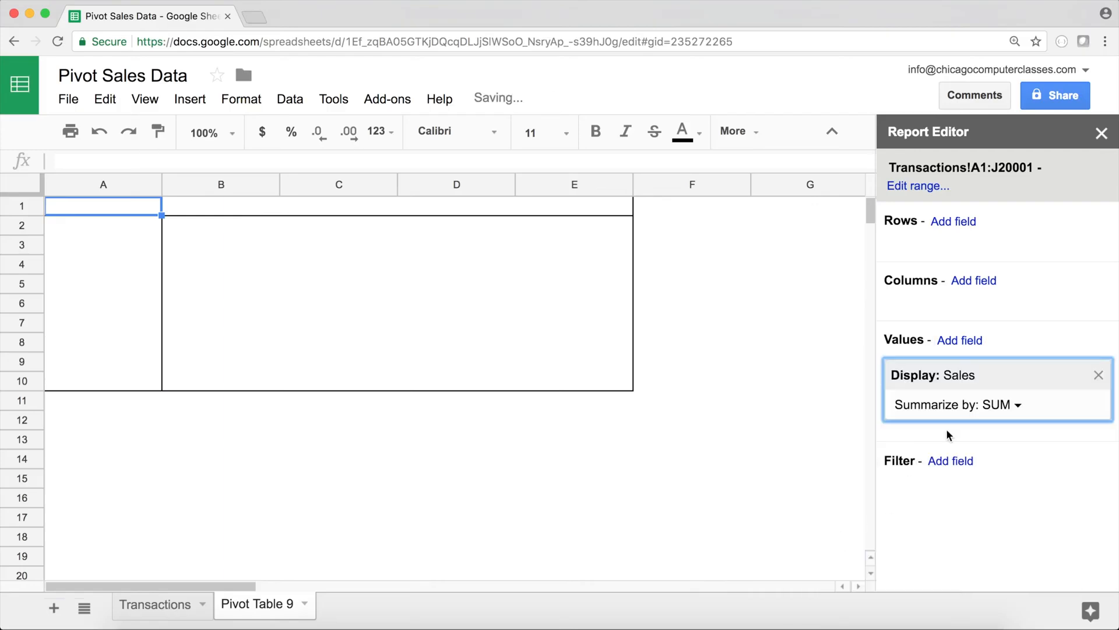
# Step: Add COGS as a second value field in the pivot table, summarized by SUM
pyautogui.click(968, 344)
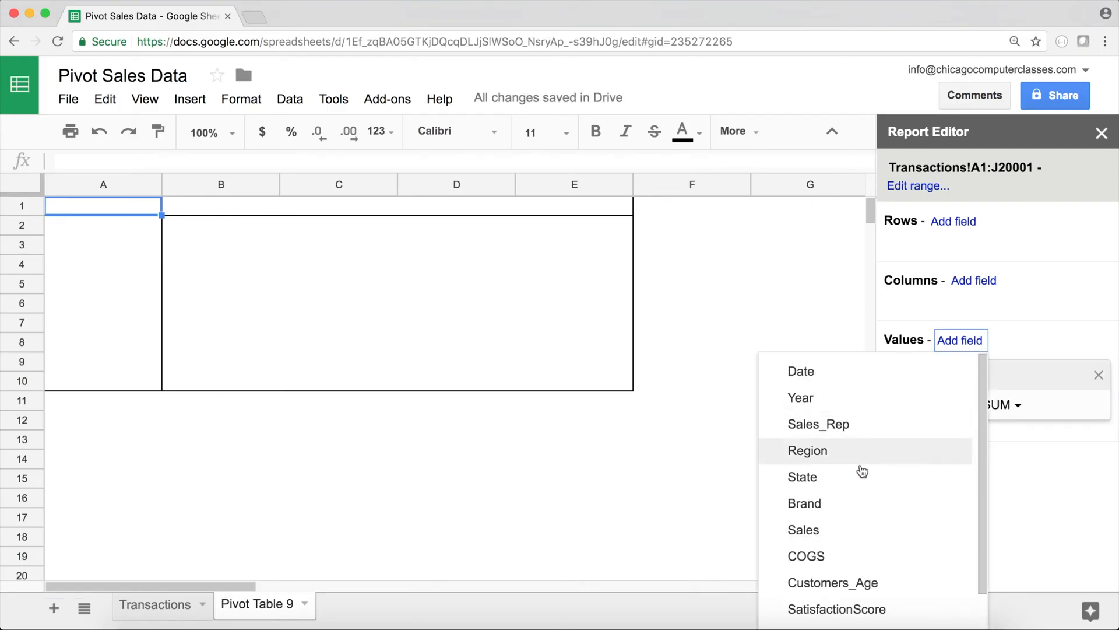
pyautogui.scroll(-1, 862, 478)
pyautogui.scroll(1, 854, 489)
pyautogui.scroll(1, 852, 488)
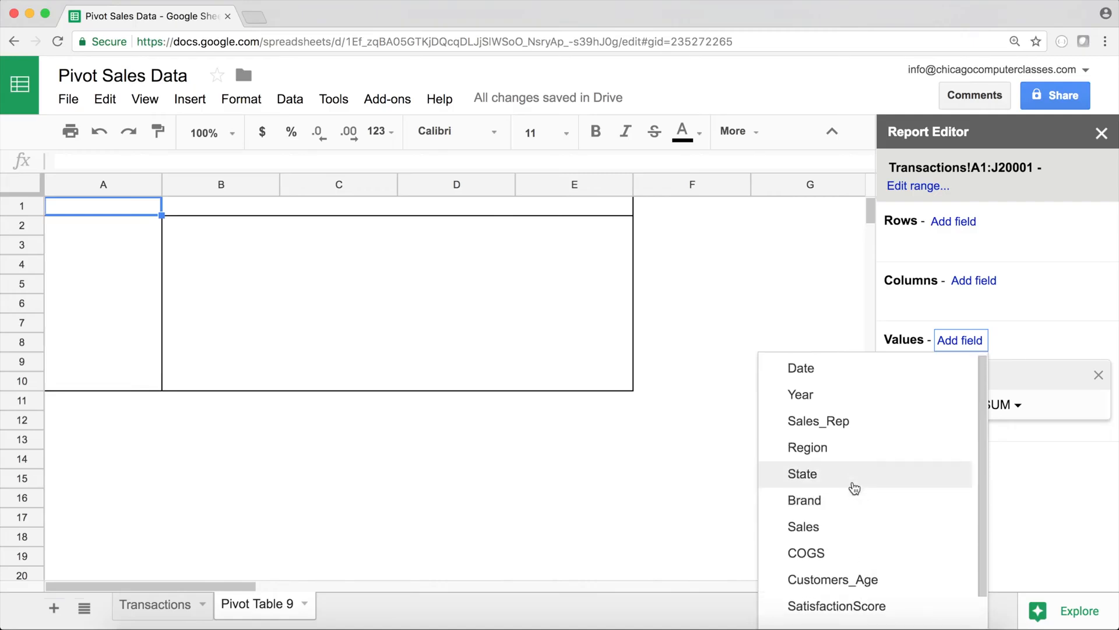
pyautogui.scroll(-2, 853, 489)
pyautogui.click(855, 514)
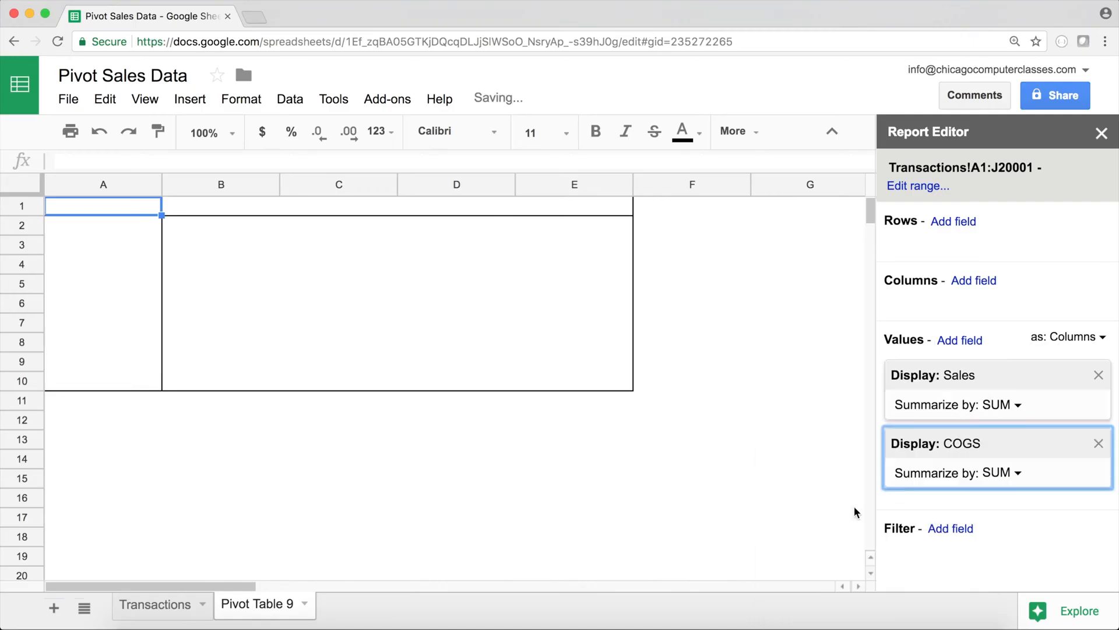
# Step: Group the pivot table's rows by the Region field from the Transactions data
pyautogui.click(156, 605)
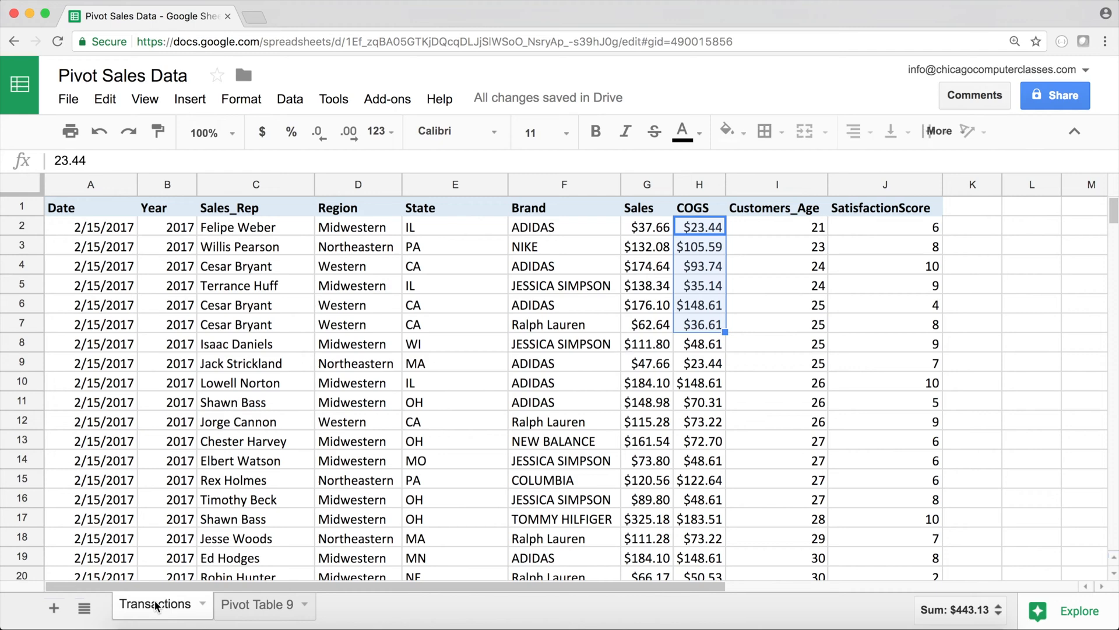
pyautogui.click(502, 284)
pyautogui.click(357, 227)
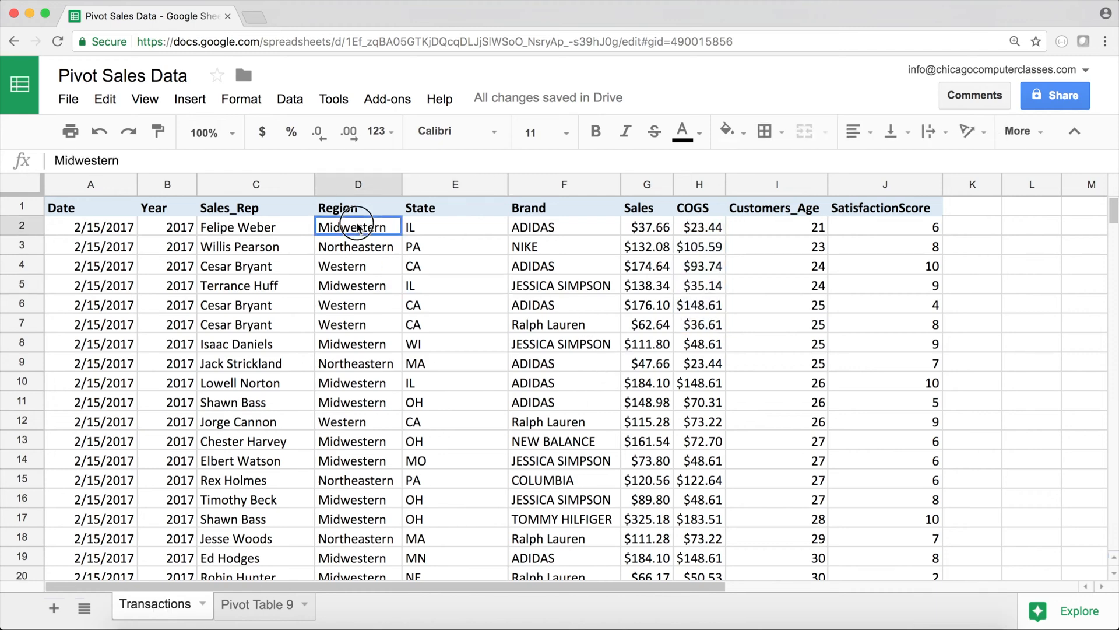
pyautogui.moveTo(357, 226); pyautogui.dragTo(353, 446)
pyautogui.click(265, 604)
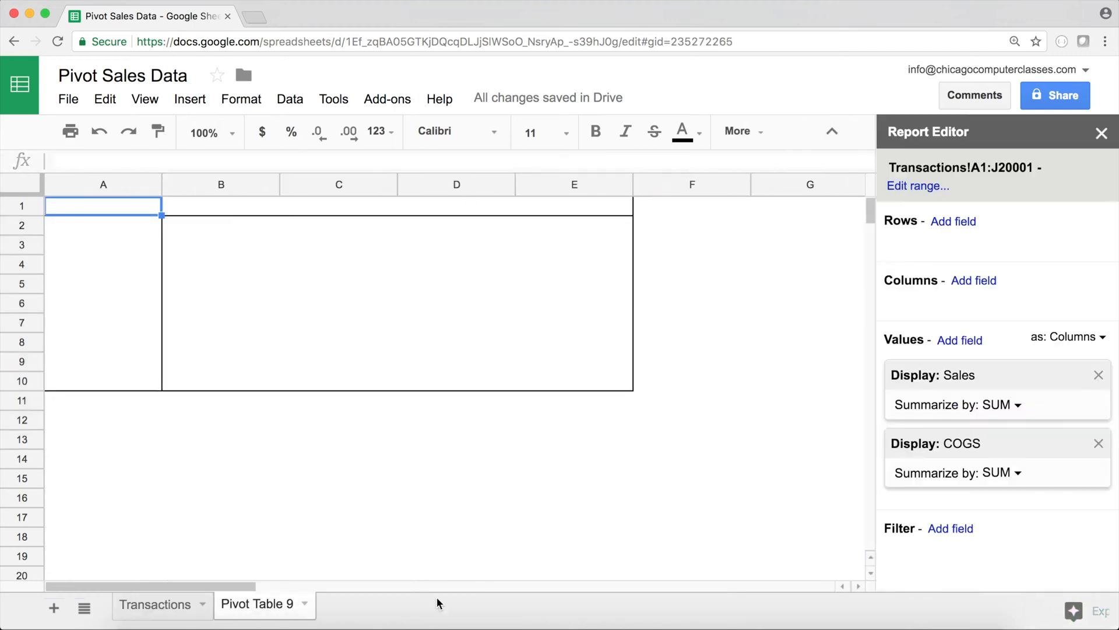
pyautogui.click(959, 223)
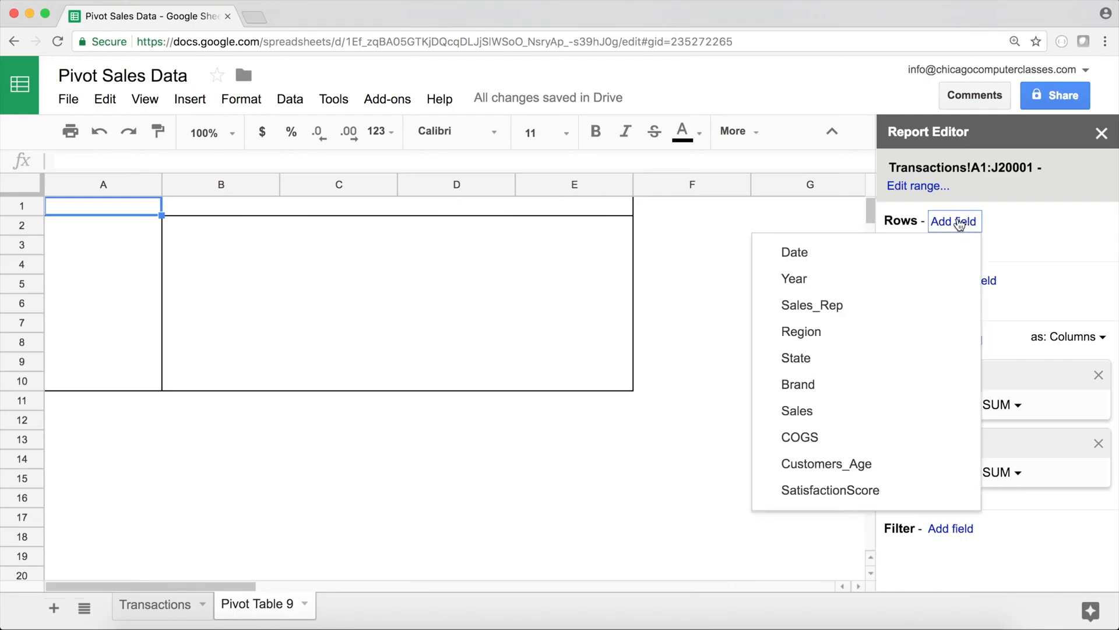
pyautogui.click(851, 333)
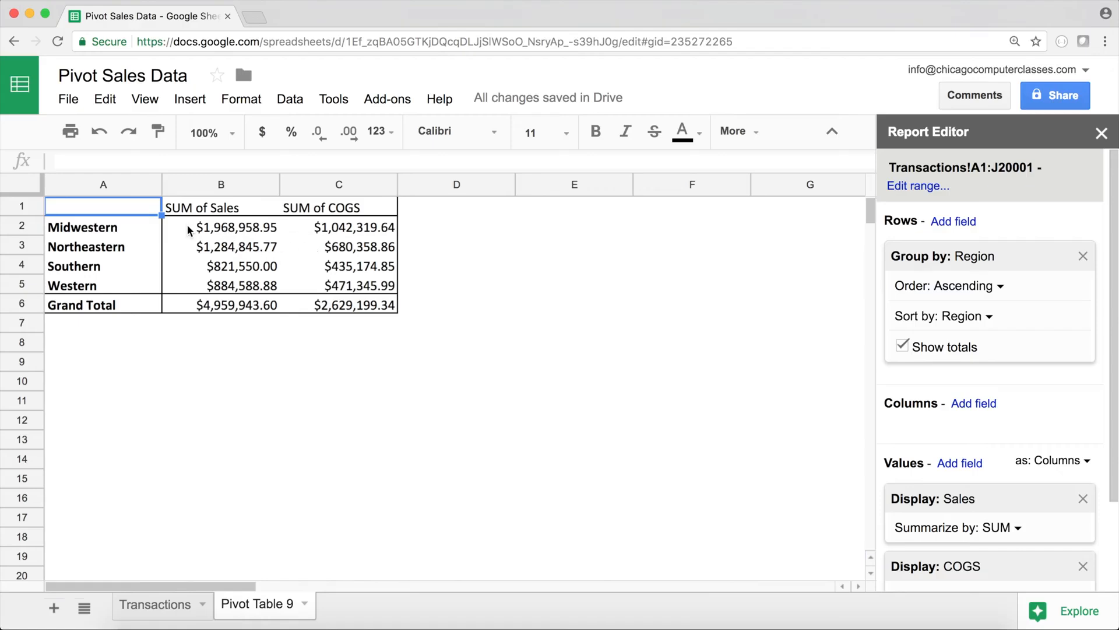
# Step: Compare the Midwestern sales and COGS sums in the pivot table, and check the columns available in the Transactions sheet
pyautogui.click(130, 213)
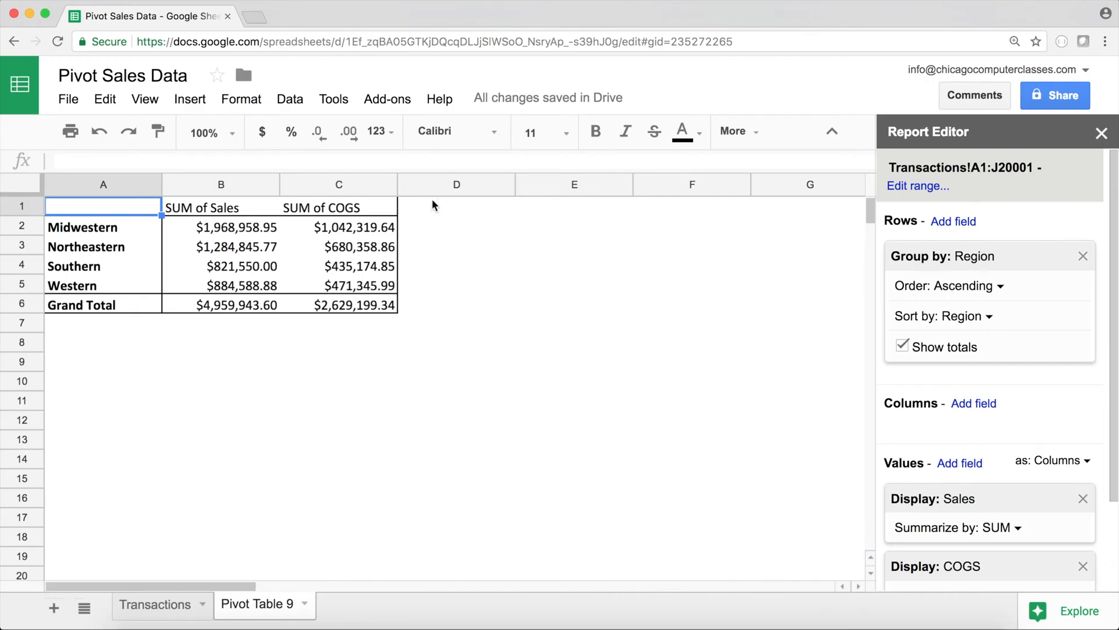
pyautogui.click(378, 235)
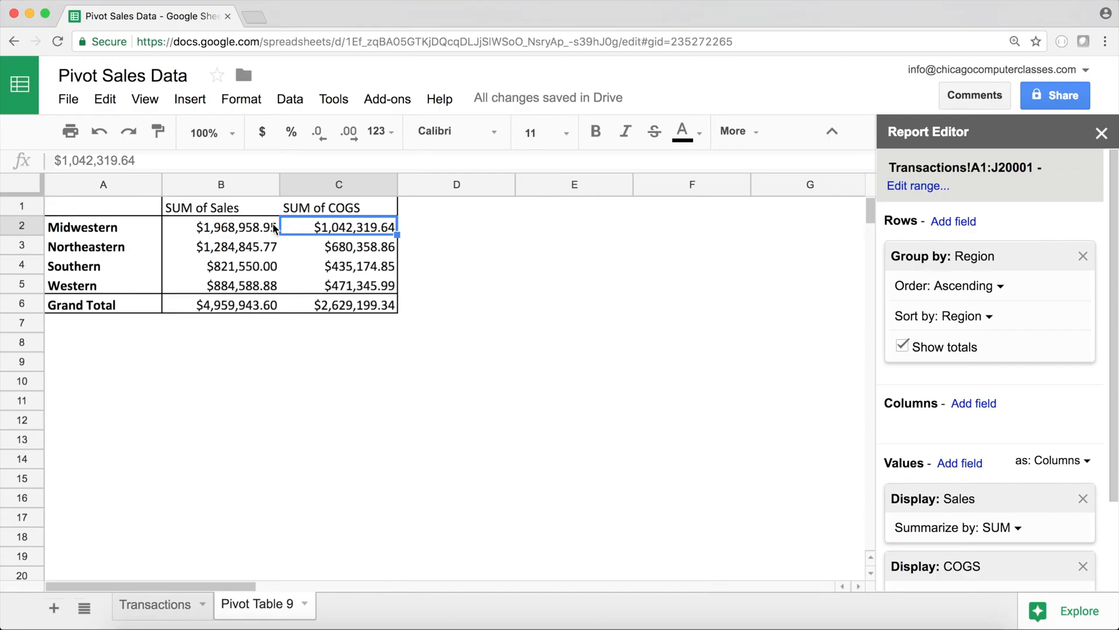
pyautogui.click(242, 230)
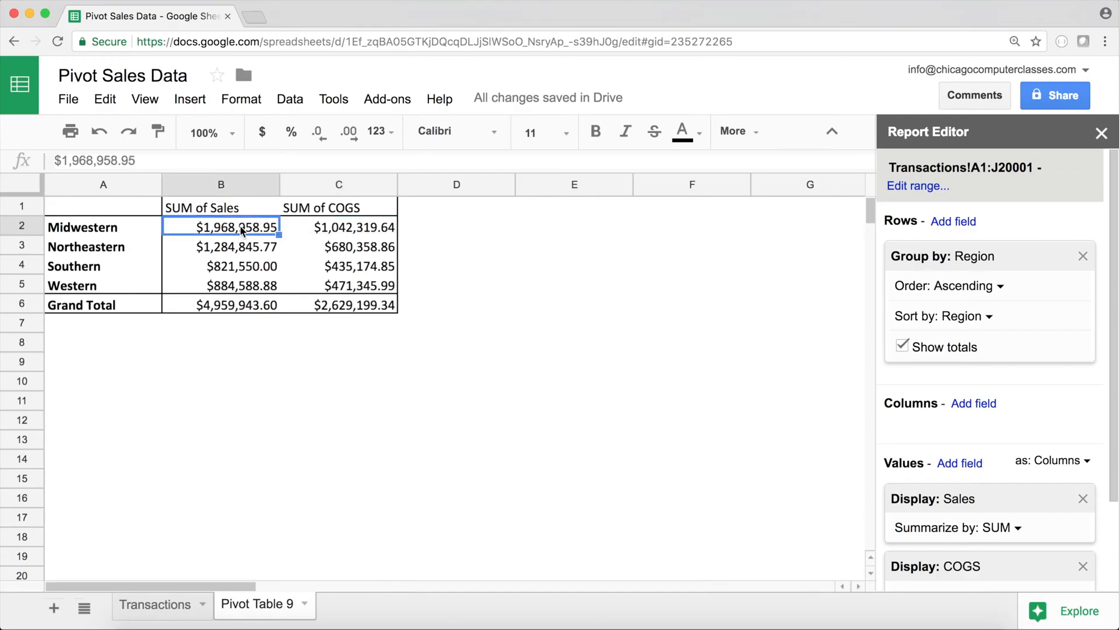
pyautogui.click(368, 232)
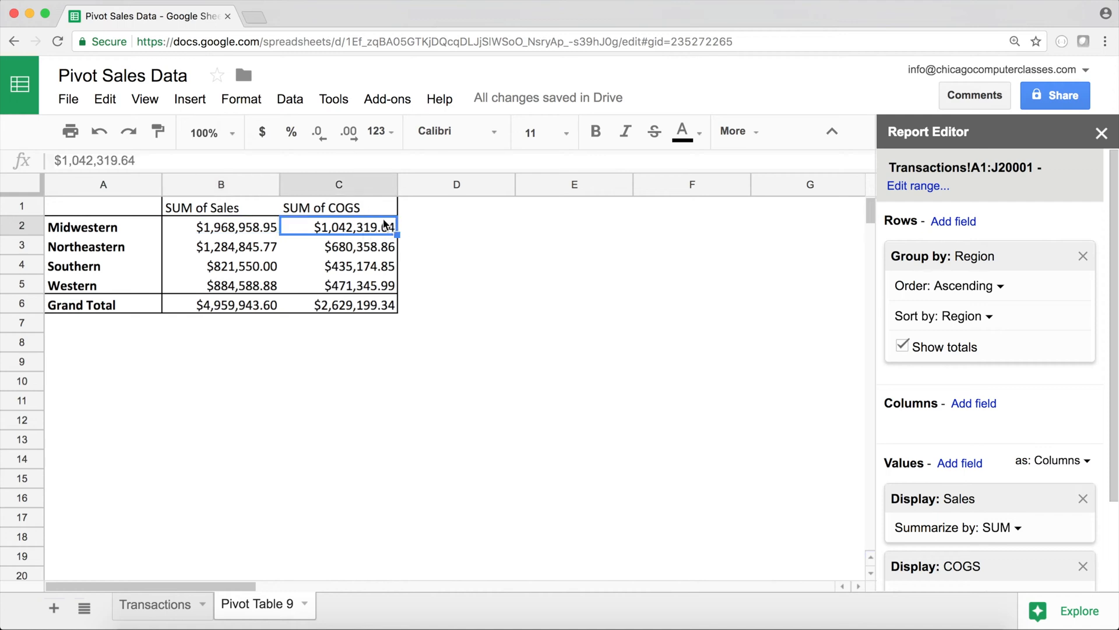
pyautogui.click(160, 607)
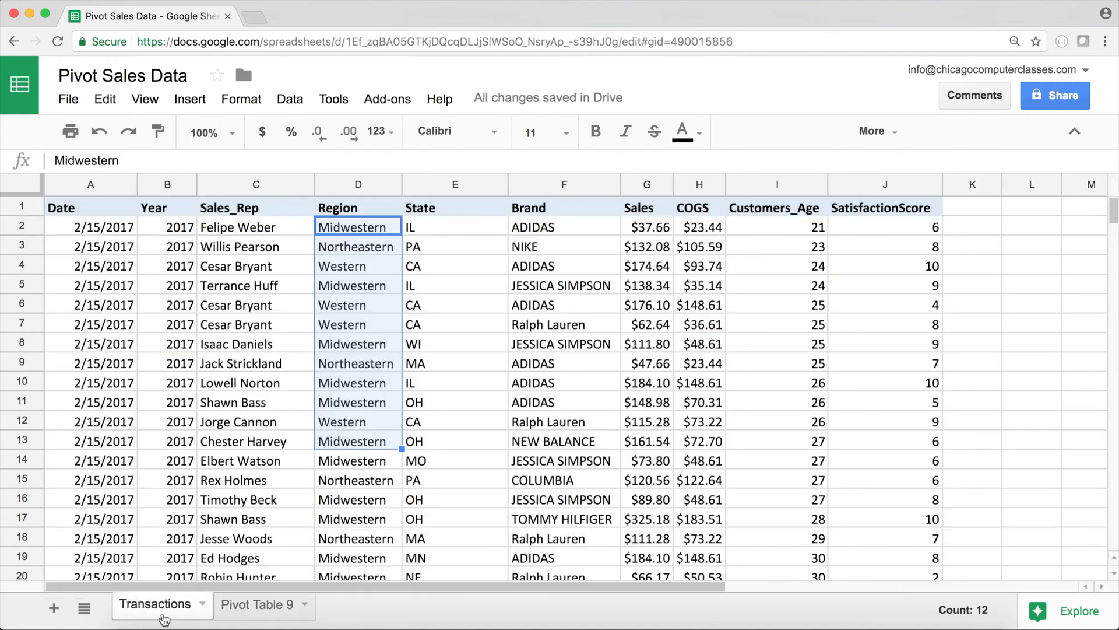
pyautogui.click(780, 389)
pyautogui.click(282, 606)
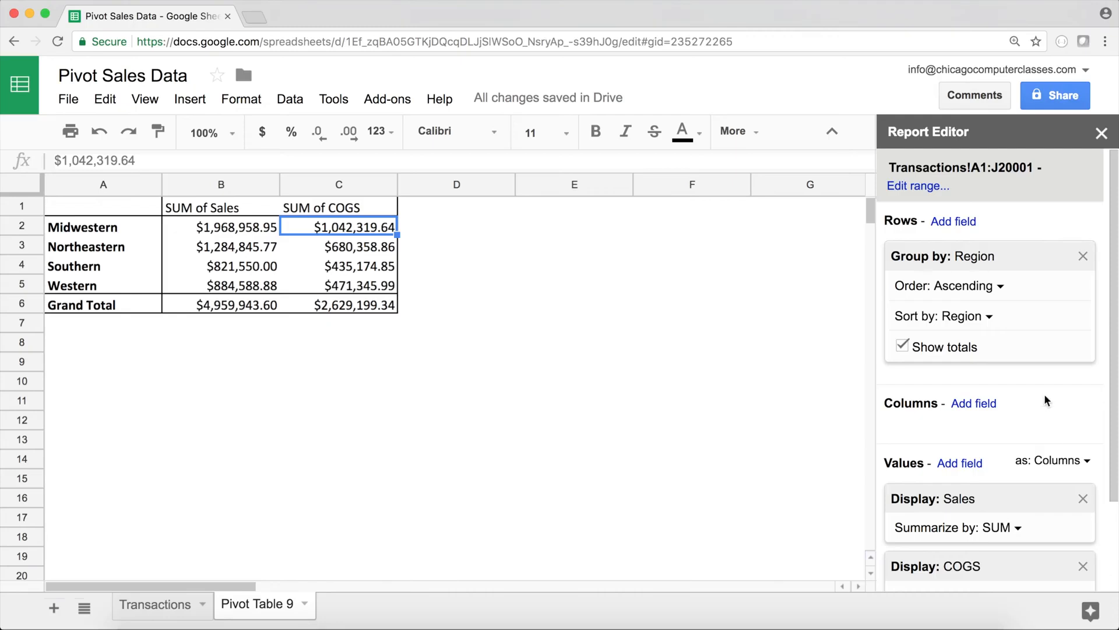
# Step: Add a calculated field to the pivot table's values and name it Net
pyautogui.scroll(-5, 1099, 429)
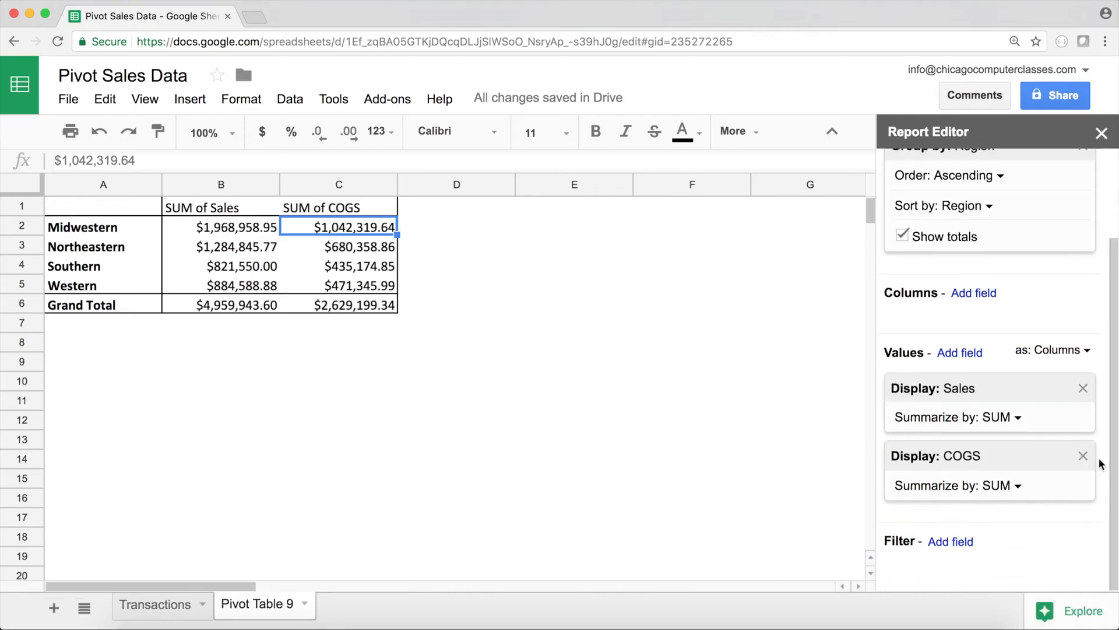
pyautogui.click(971, 355)
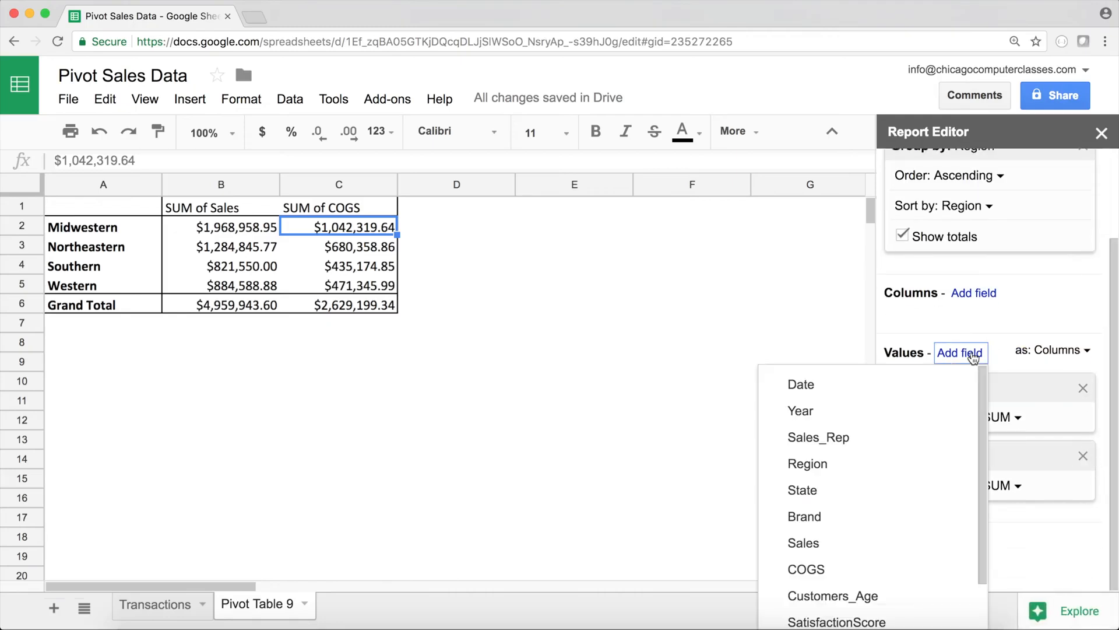
pyautogui.scroll(-2, 914, 414)
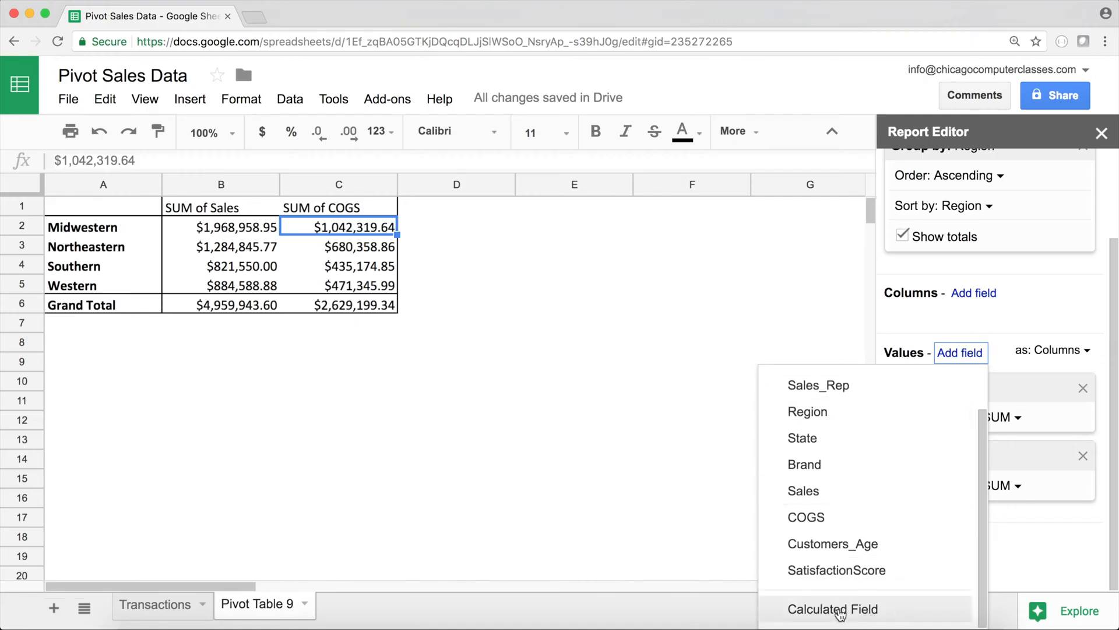
pyautogui.click(839, 610)
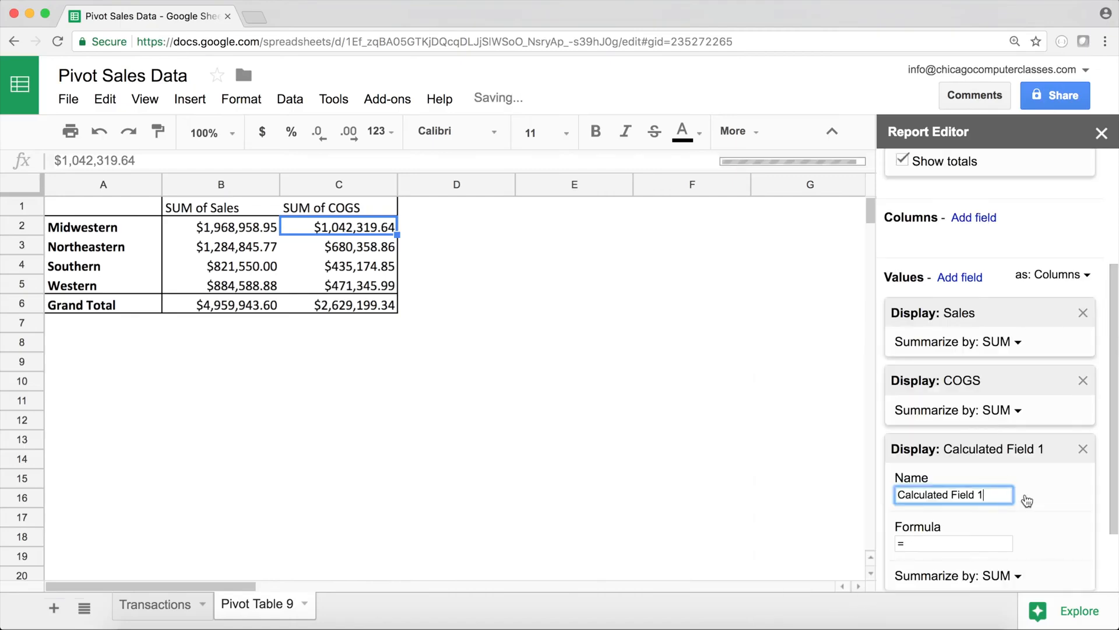
pyautogui.moveTo(985, 452); pyautogui.dragTo(865, 440)
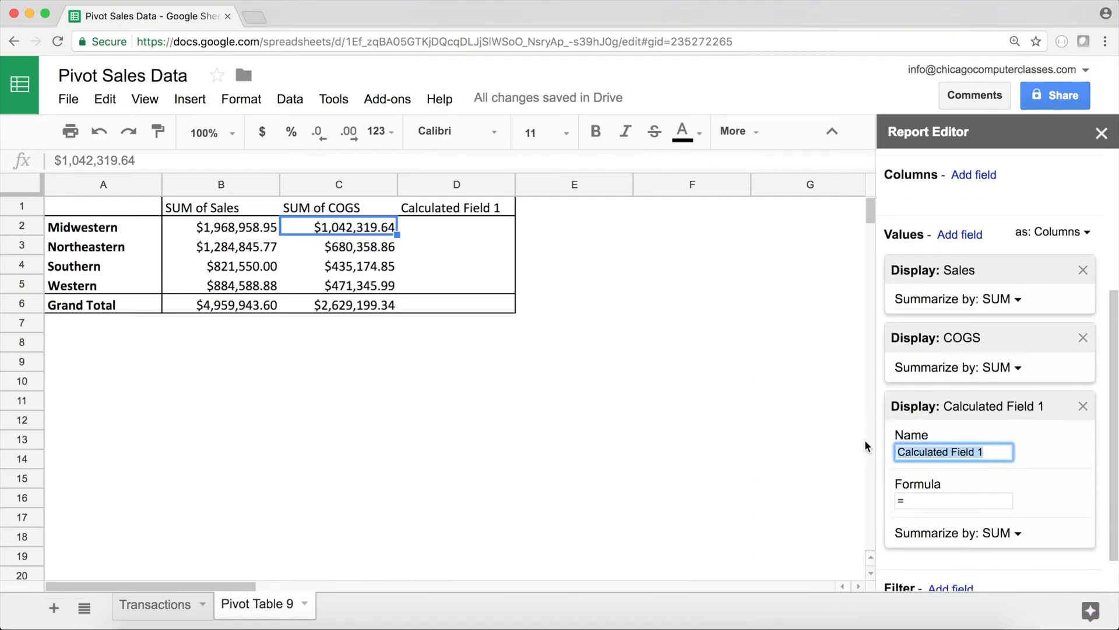
pyautogui.write('Net')
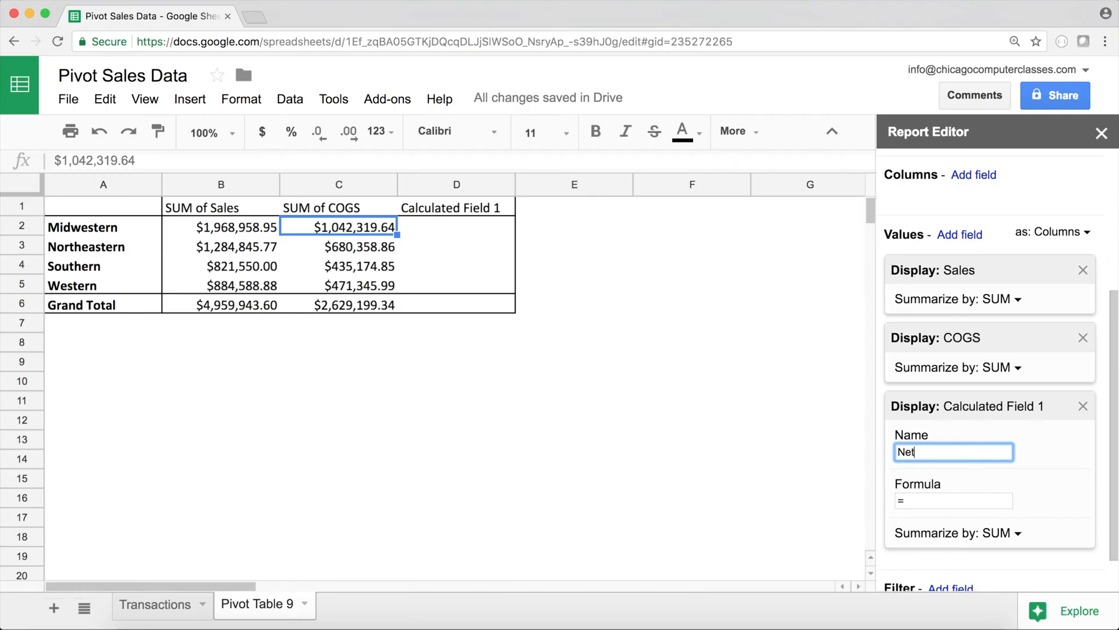
# Step: Set the Net field's formula to =Sales-COGS and check its field names against the Transactions sheet's column headers
pyautogui.click(922, 499)
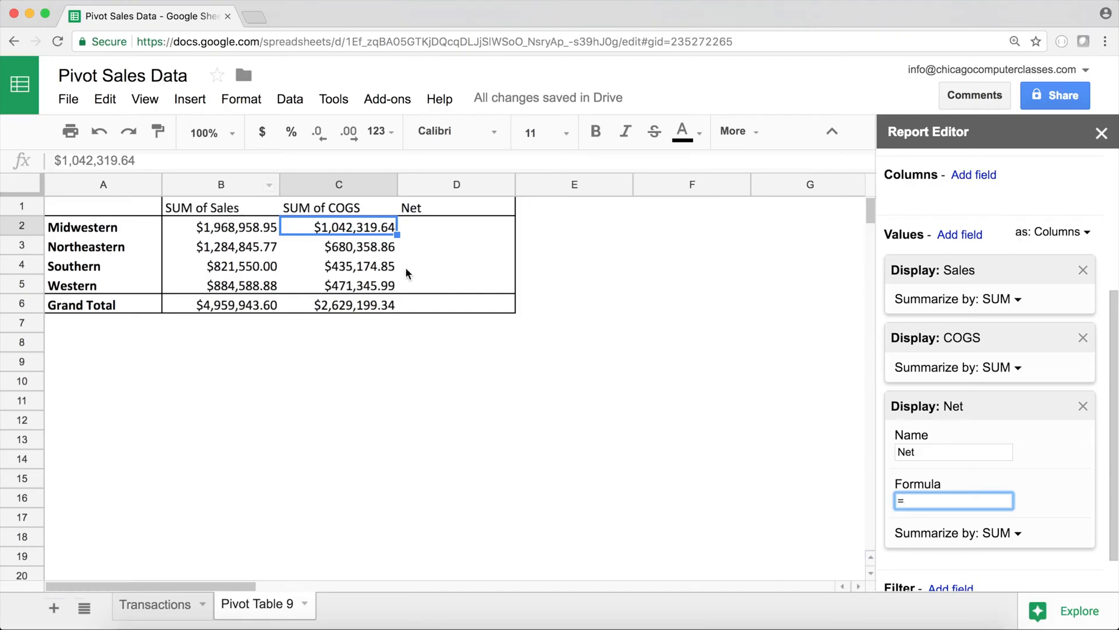
pyautogui.write('Sales-COGS')
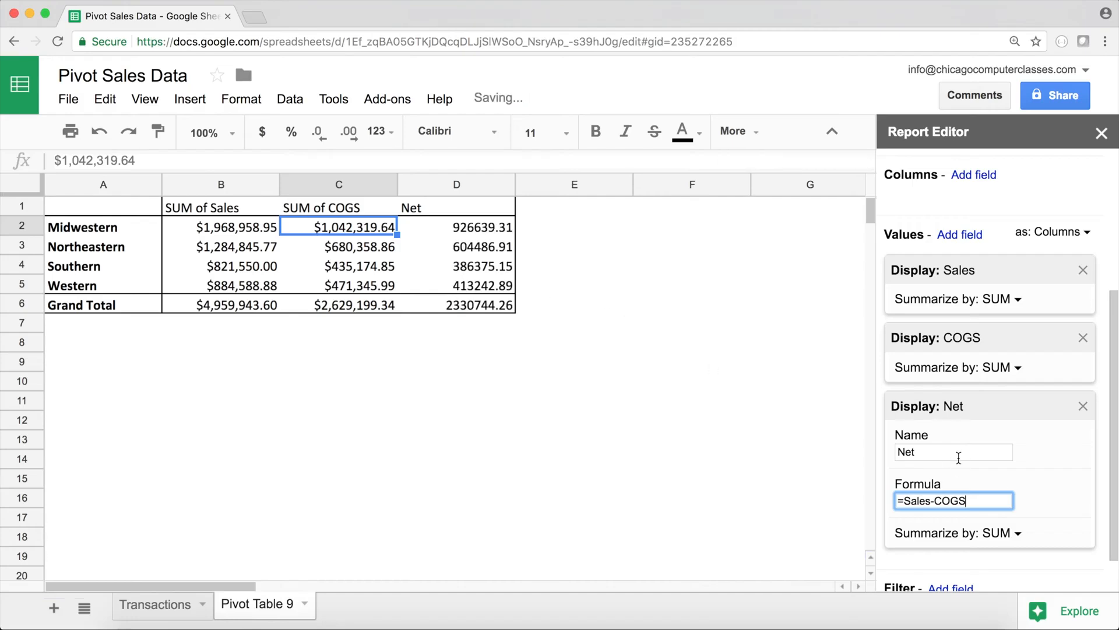
pyautogui.click(153, 606)
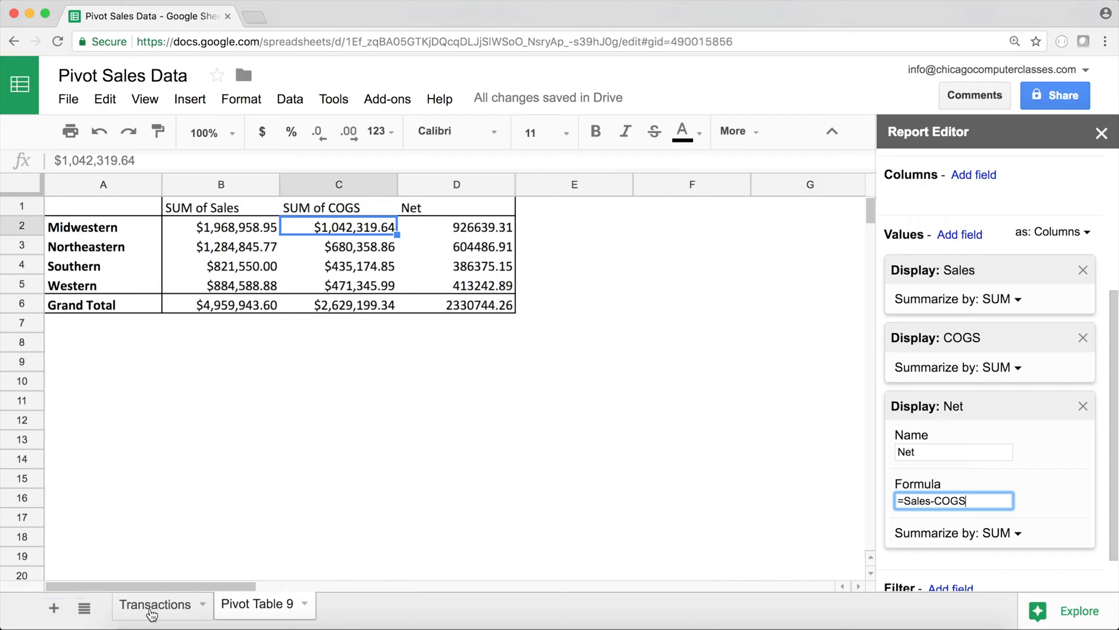
pyautogui.click(650, 208)
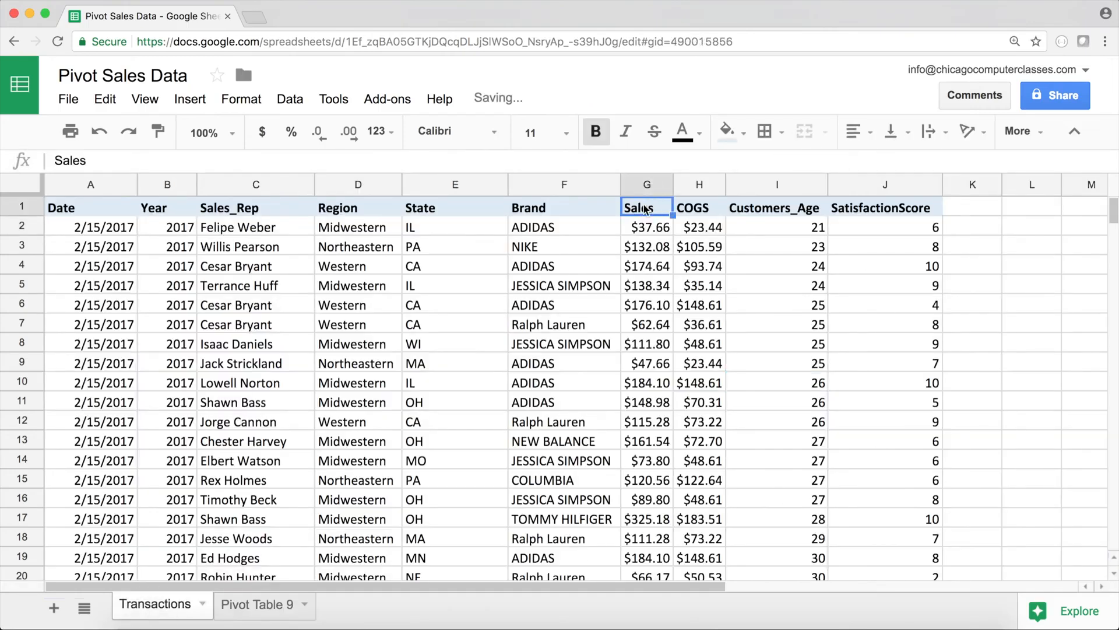
pyautogui.click(691, 209)
pyautogui.click(236, 608)
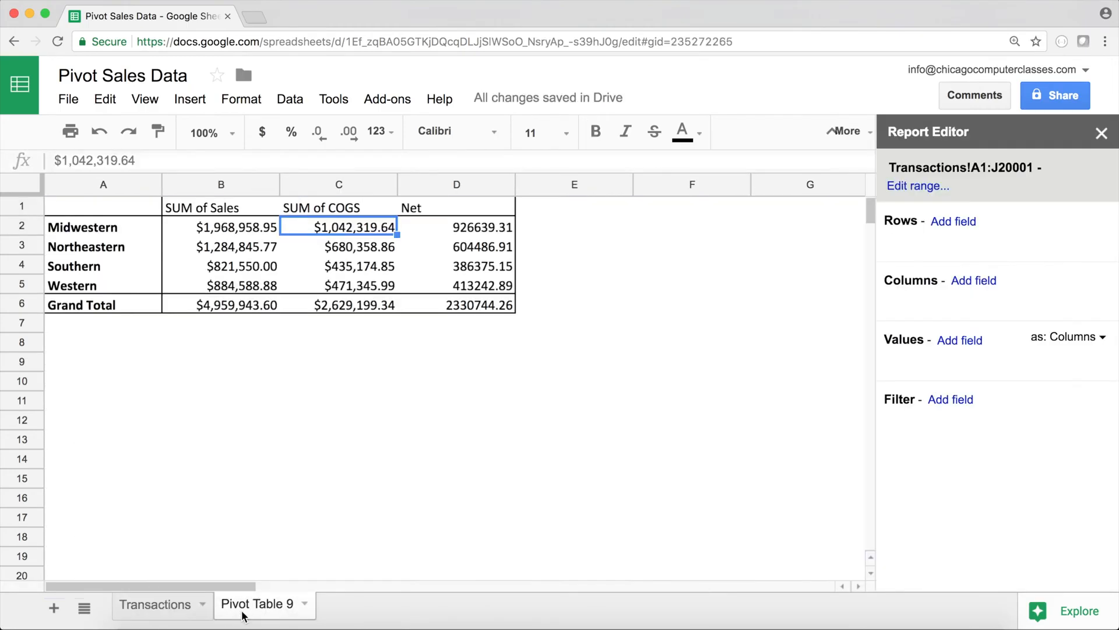
# Step: Format the Net values for all regions and the grand total in the pivot table as currency
pyautogui.click(482, 247)
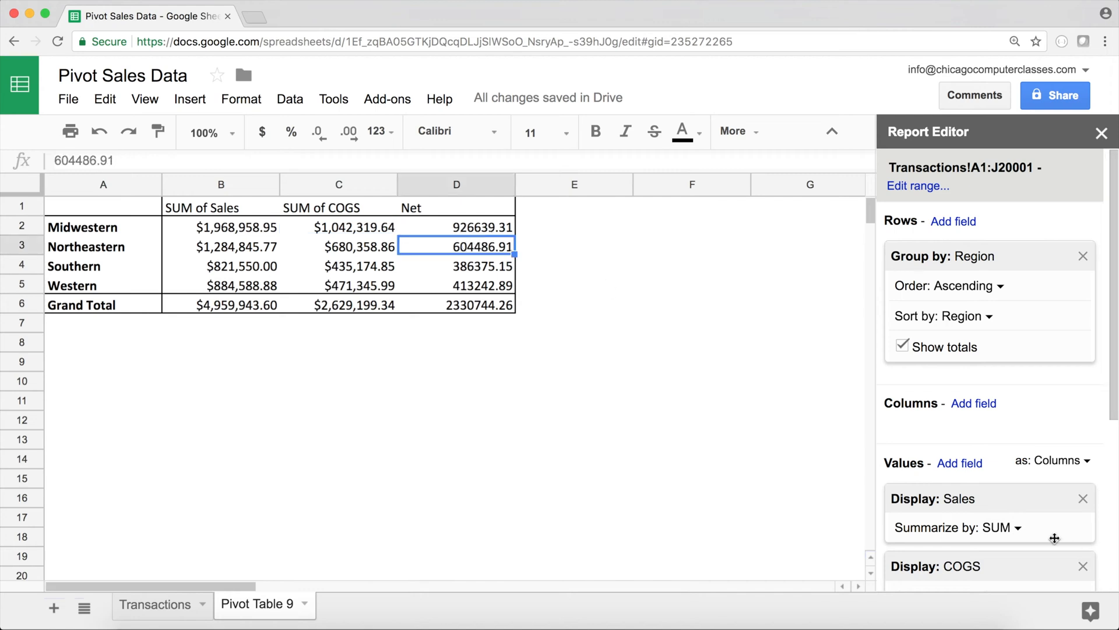
pyautogui.scroll(-4, 990, 428)
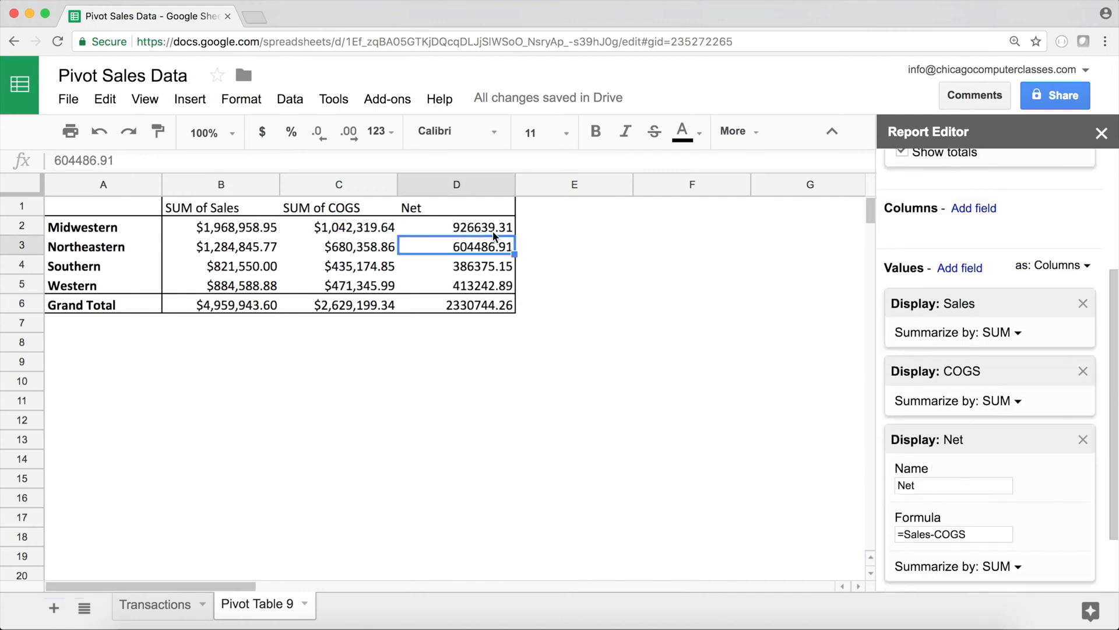
pyautogui.moveTo(472, 233); pyautogui.dragTo(470, 305)
pyautogui.click(267, 134)
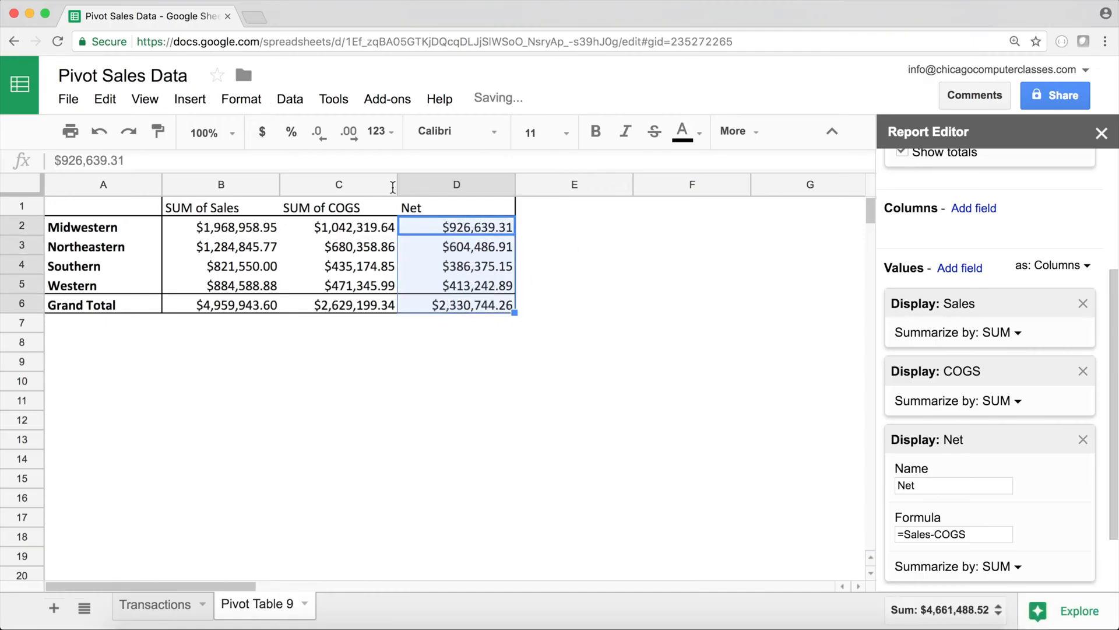
pyautogui.click(574, 264)
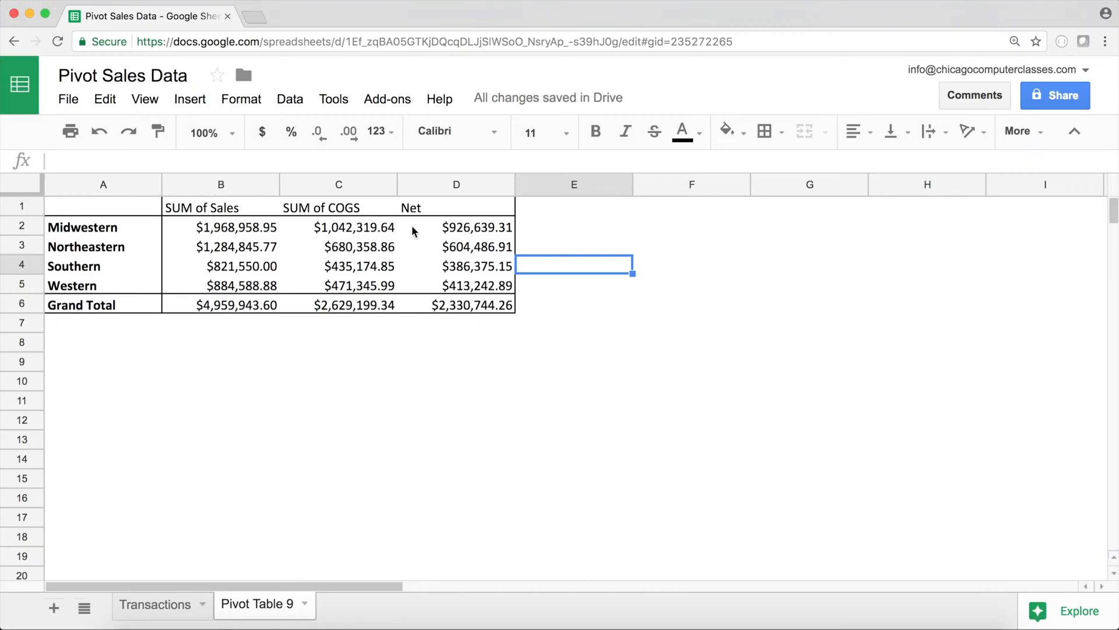
# Step: Change the Net calculated field's formula to =1-COGS/Sales
pyautogui.click(484, 247)
pyautogui.scroll(-3, 1100, 387)
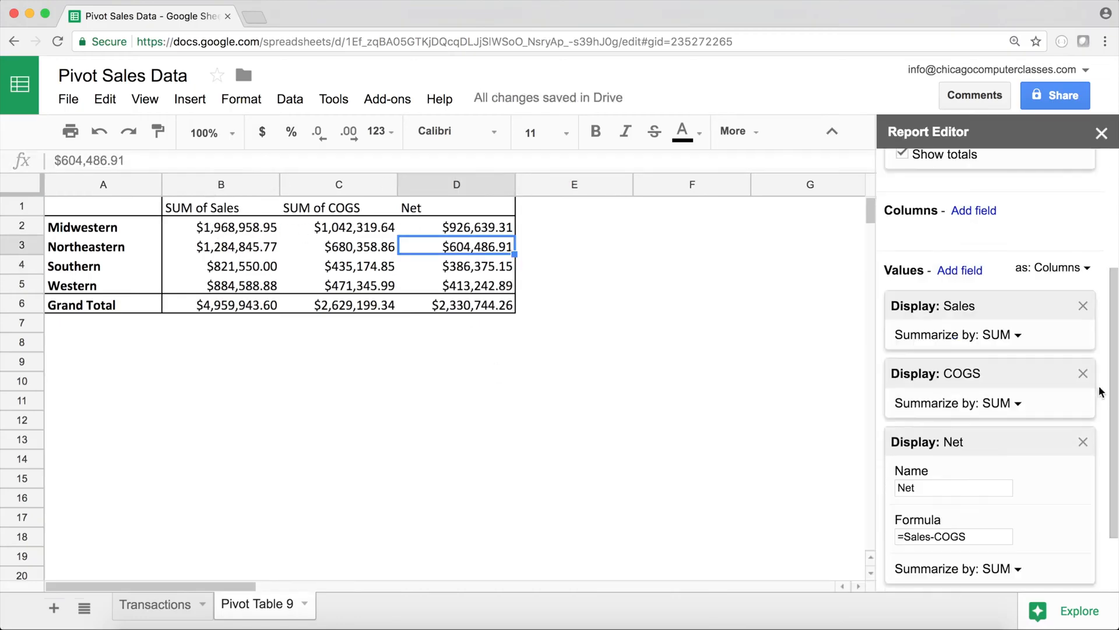
pyautogui.scroll(-2, 1100, 387)
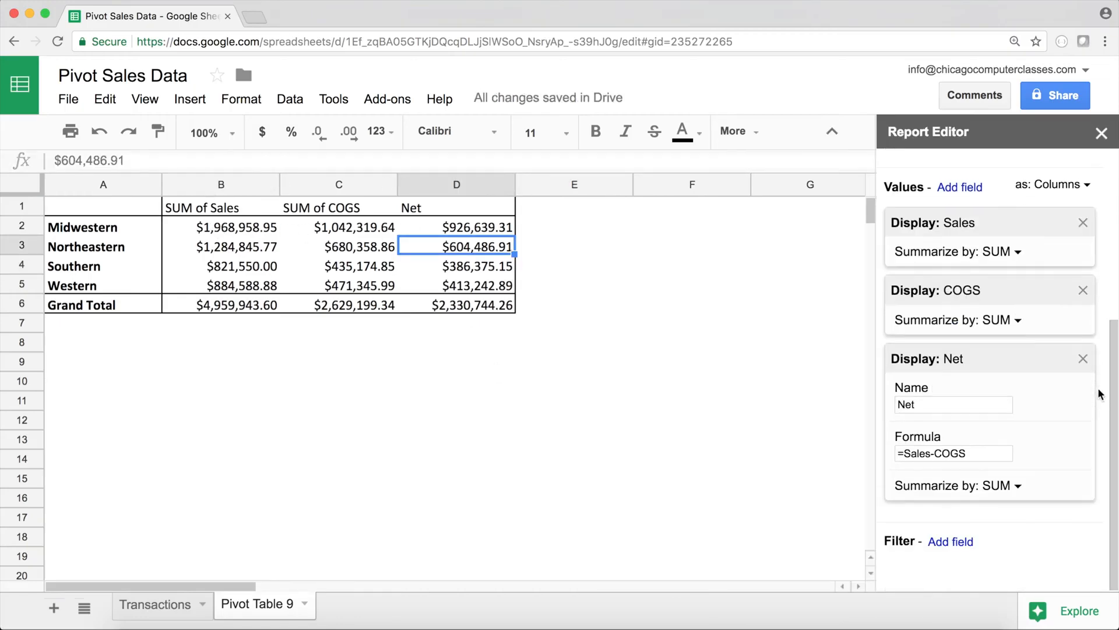
pyautogui.click(982, 453)
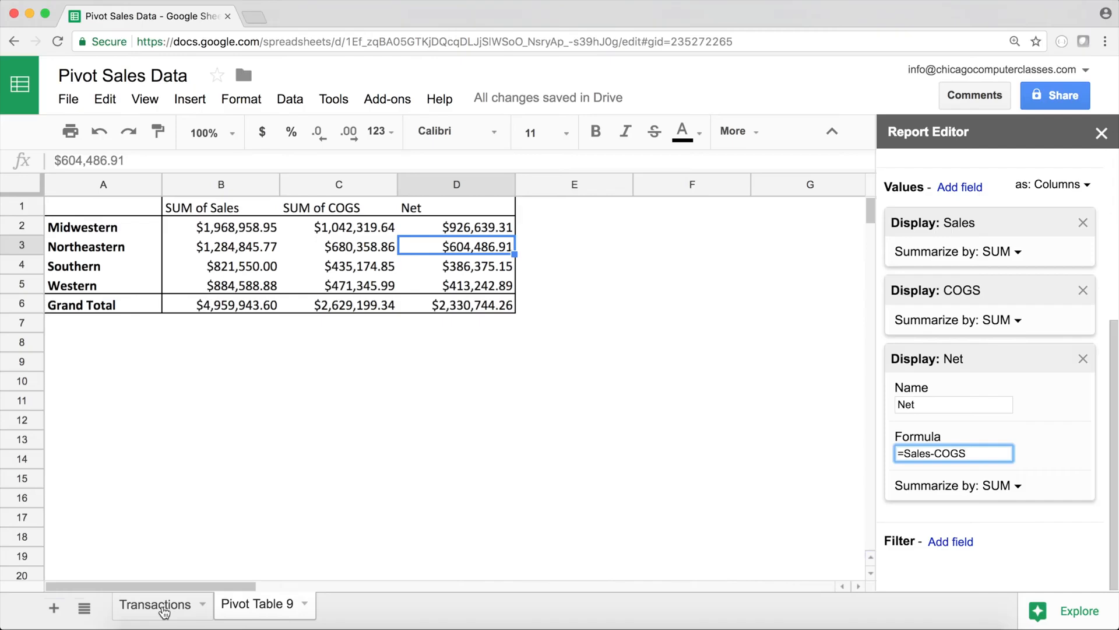
pyautogui.doubleClick(942, 451)
pyautogui.moveTo(942, 452); pyautogui.dragTo(906, 455)
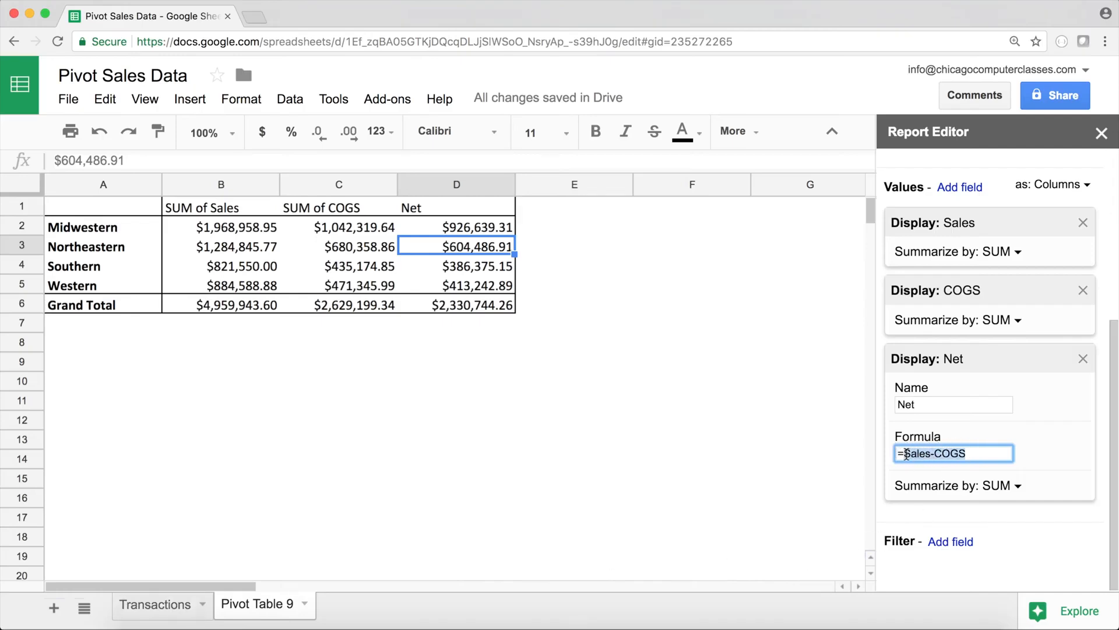
pyautogui.write('COG')
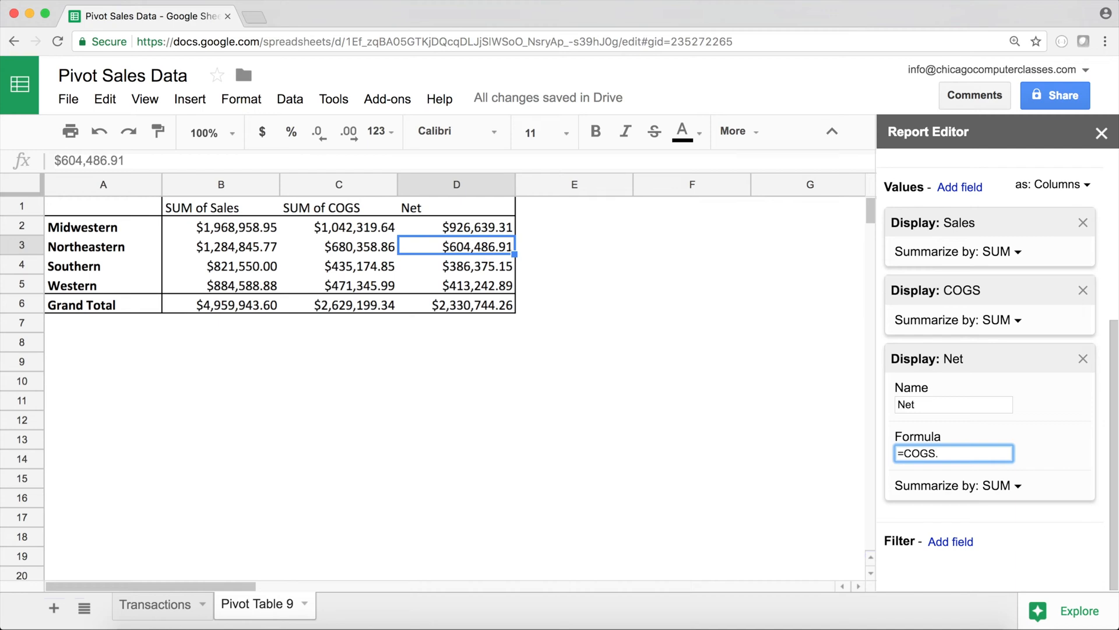
pyautogui.write('S/Sales')
pyautogui.click(904, 453)
pyautogui.write('1-')
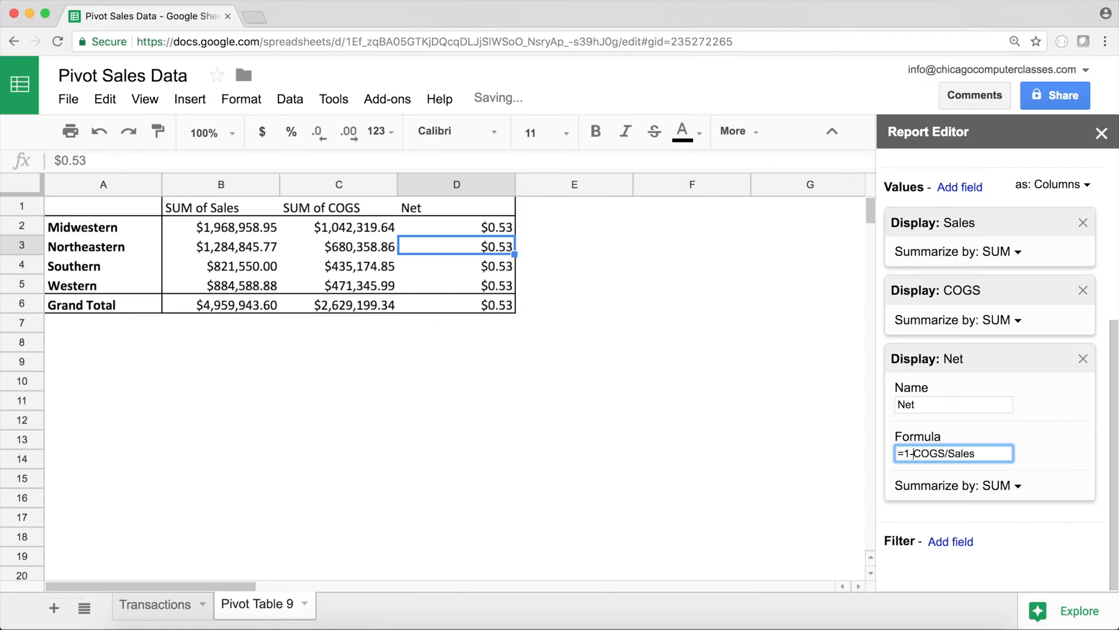
# Step: Format the Net values for all regions and the grand total as percentages
pyautogui.click(477, 226)
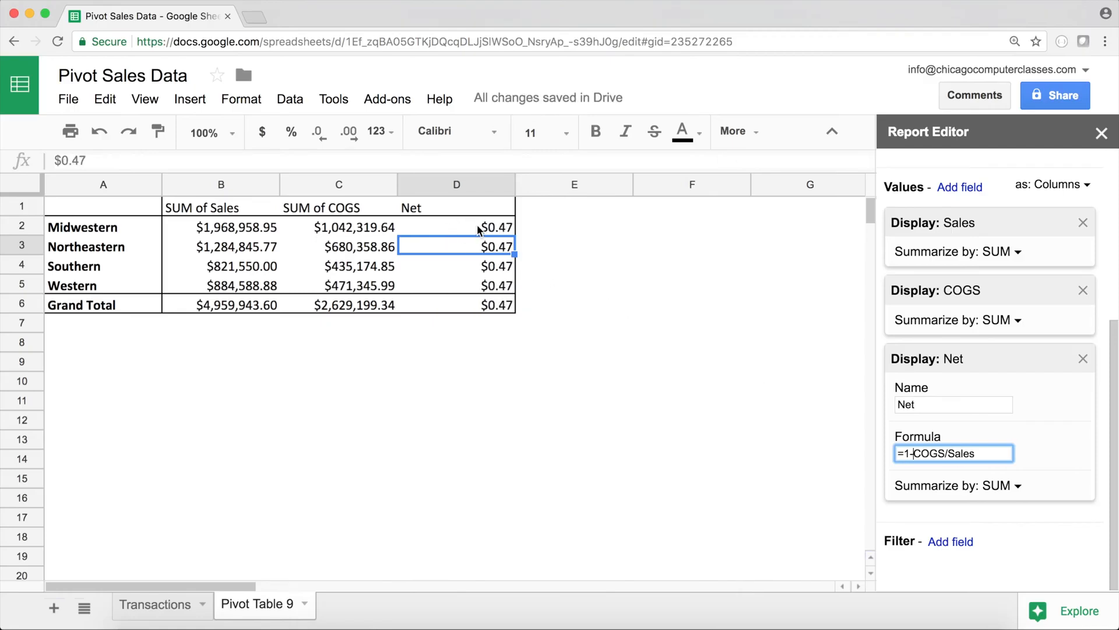
pyautogui.moveTo(477, 225); pyautogui.dragTo(478, 304)
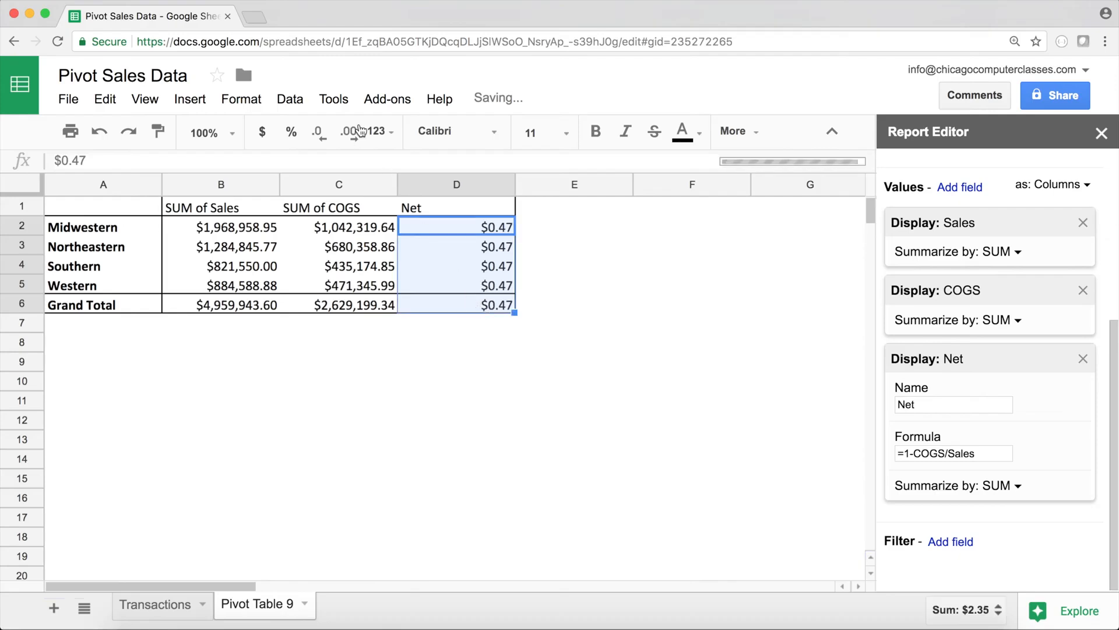
pyautogui.click(291, 131)
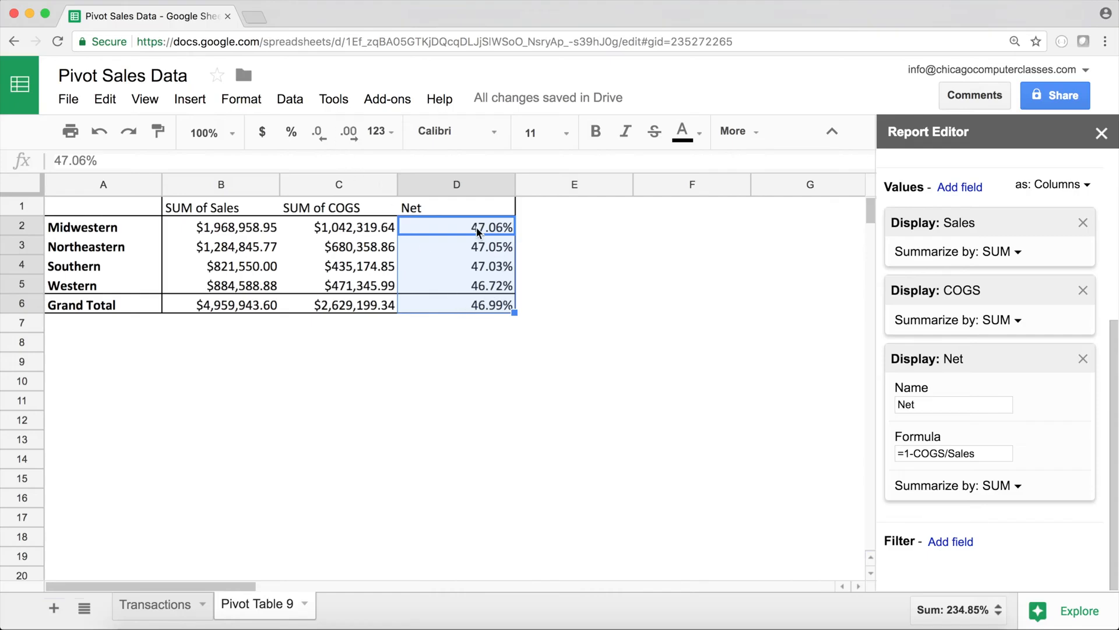
# Step: Rename the Net calculated field as Profit Margin and apply the new name to the pivot table
pyautogui.click(988, 453)
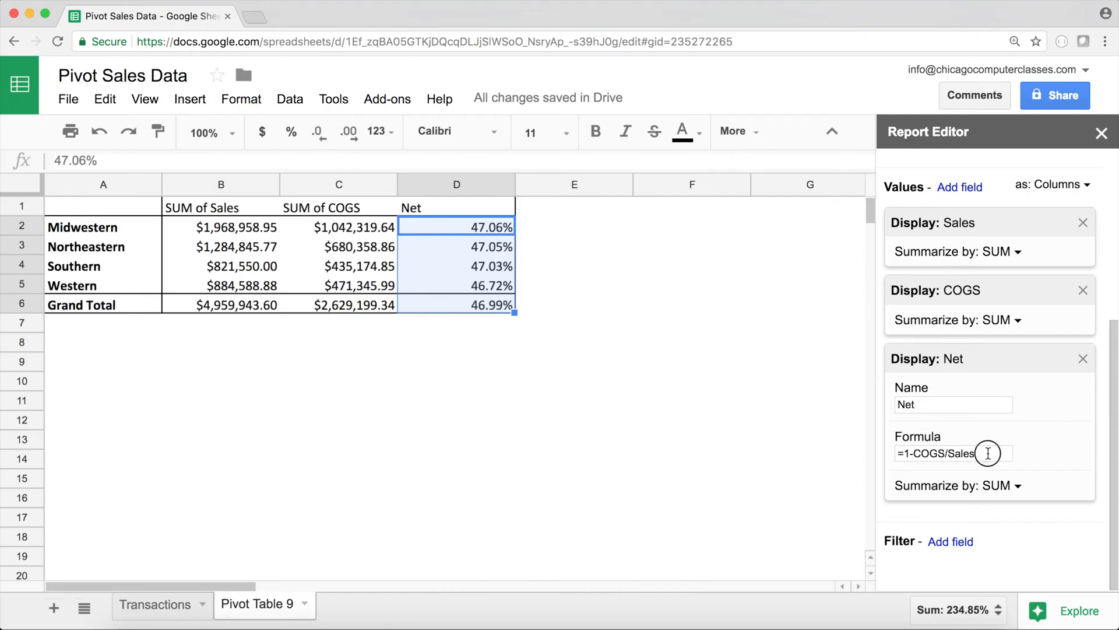
pyautogui.doubleClick(954, 403)
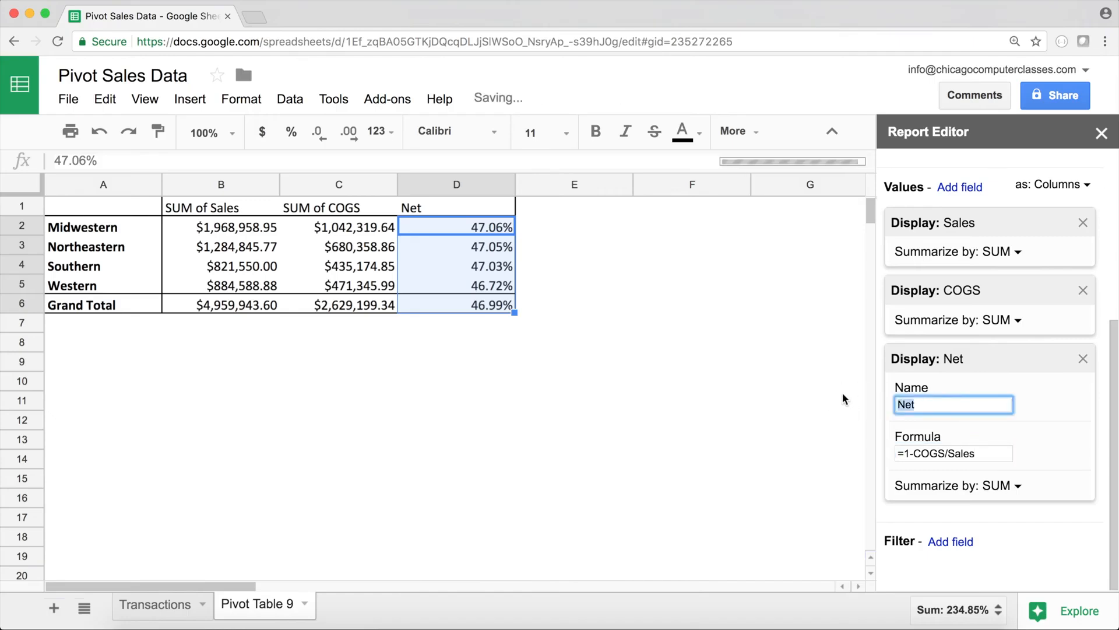
pyautogui.write('Profit MArgin')
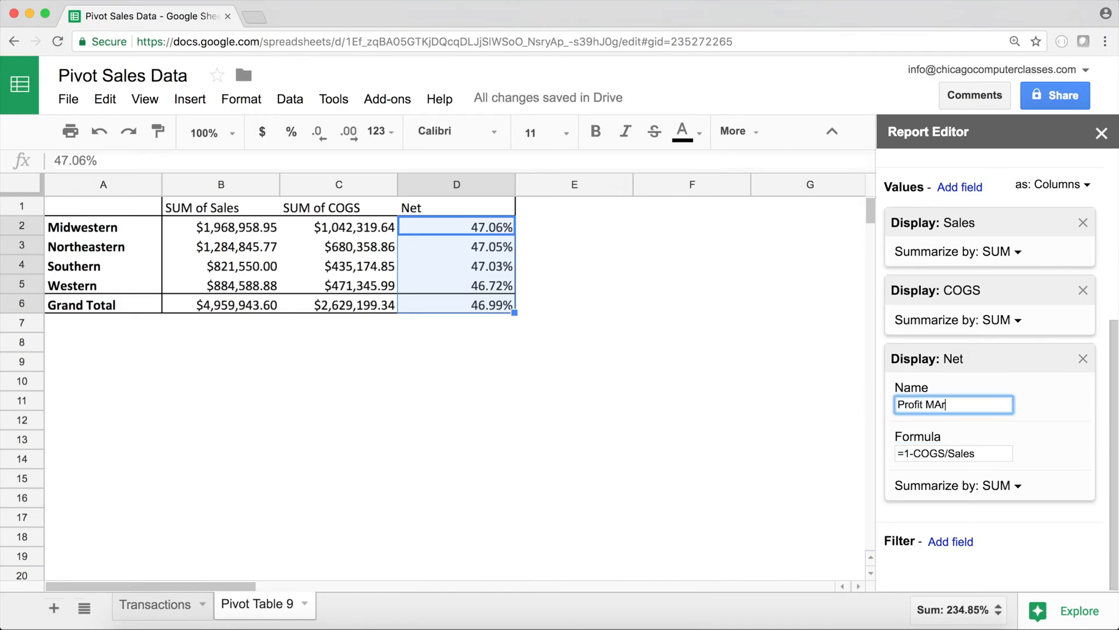
pyautogui.click(941, 406)
pyautogui.press('BackSpace')
pyautogui.write('a')
pyautogui.click(968, 453)
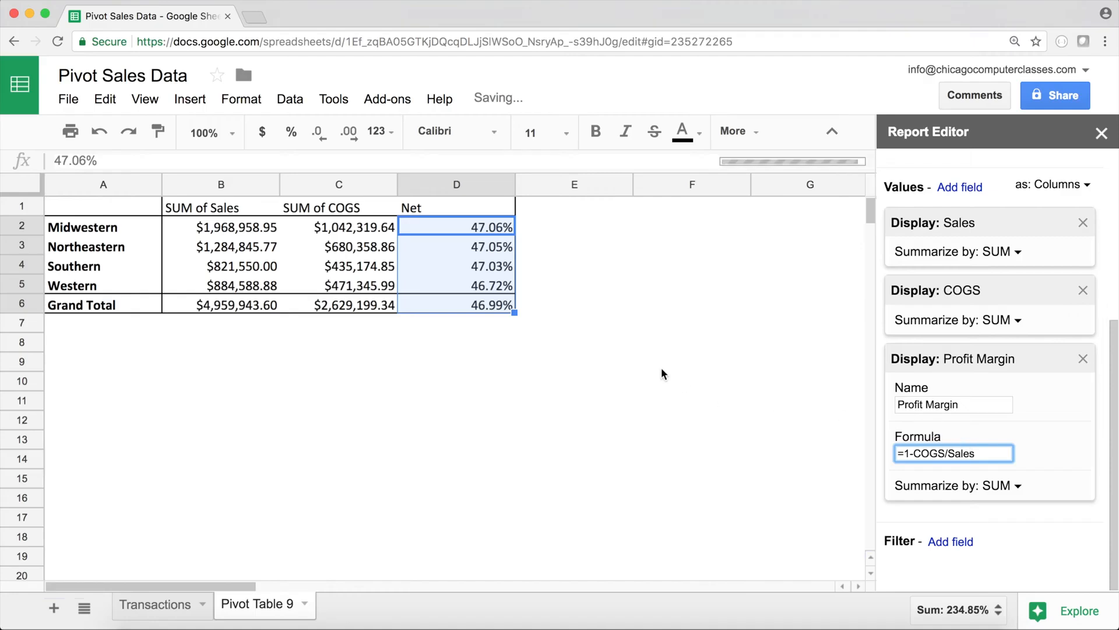
pyautogui.click(453, 279)
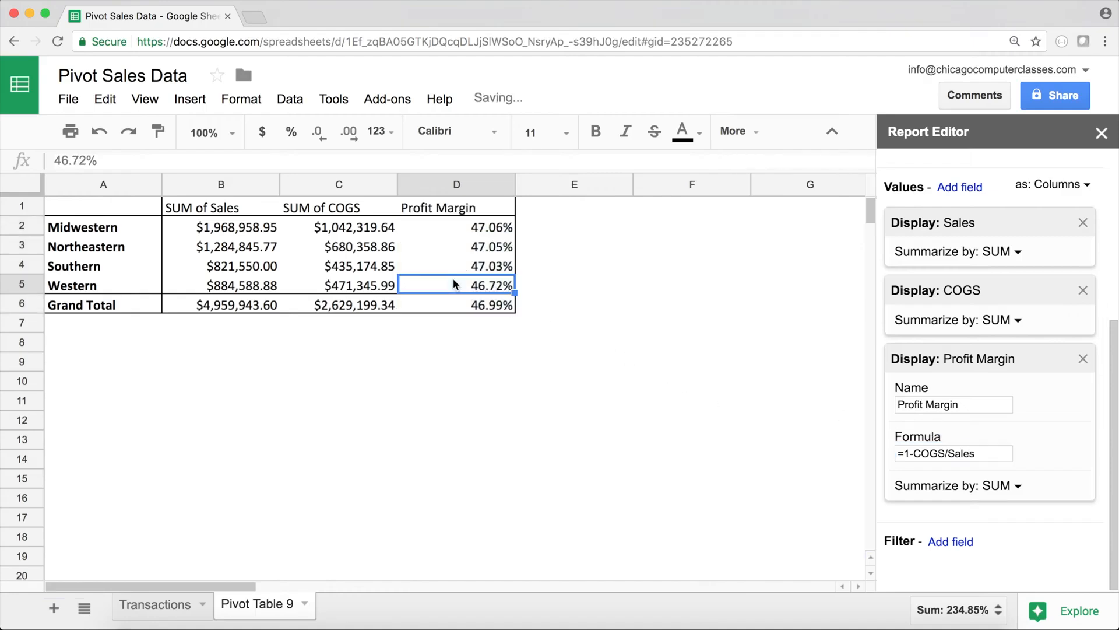
# Step: Compare the Profit Margin formula with the Midwestern COGS sum and the columns in the Transactions sheet
pyautogui.click(979, 455)
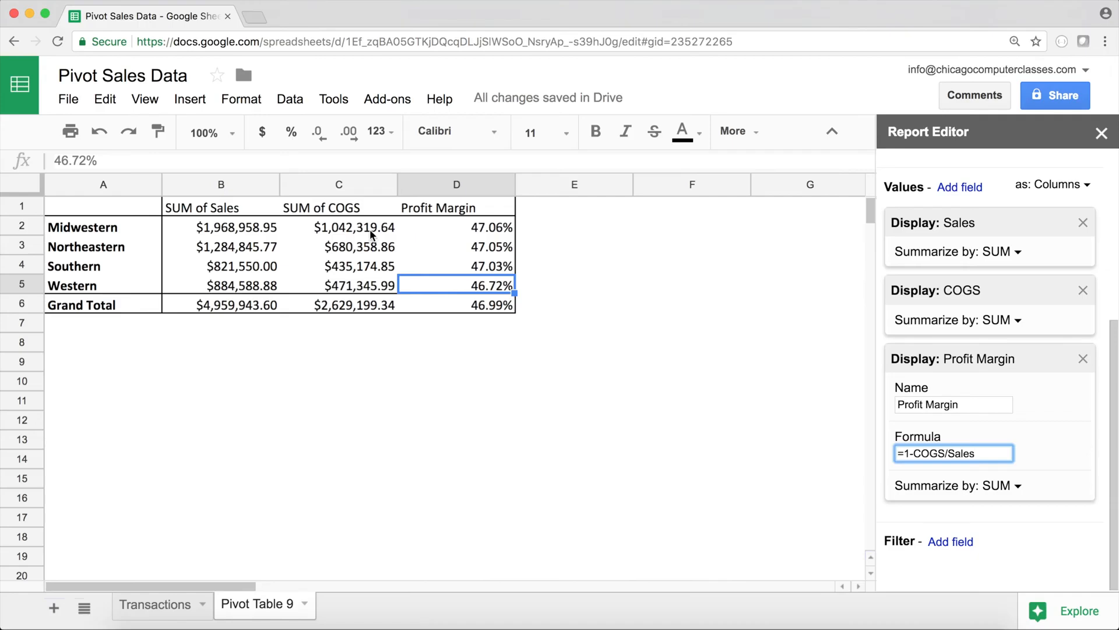
pyautogui.click(369, 229)
pyautogui.scroll(-5, 971, 428)
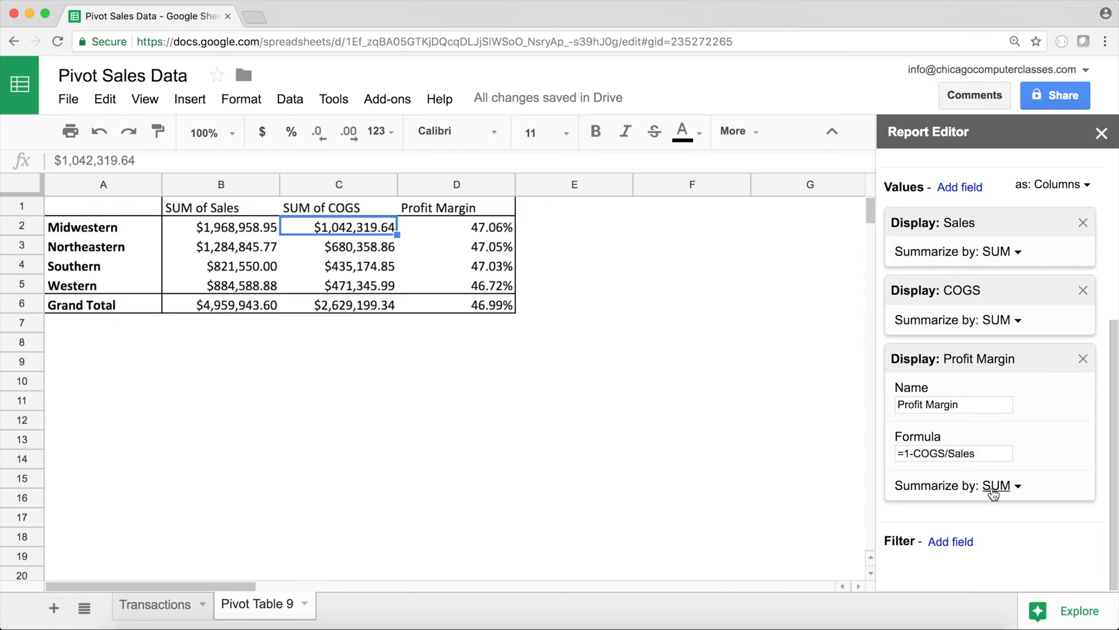
pyautogui.click(162, 606)
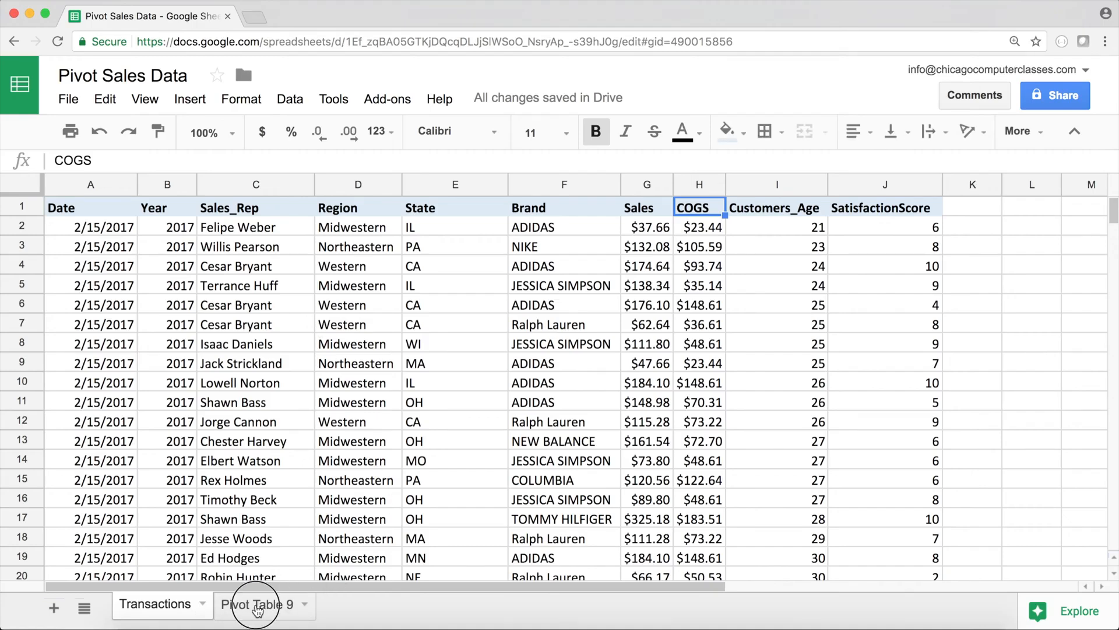
# Step: Remove COGS and Profit Margin from the pivot table's values, leaving only Sales
pyautogui.click(257, 611)
pyautogui.scroll(-5, 1016, 439)
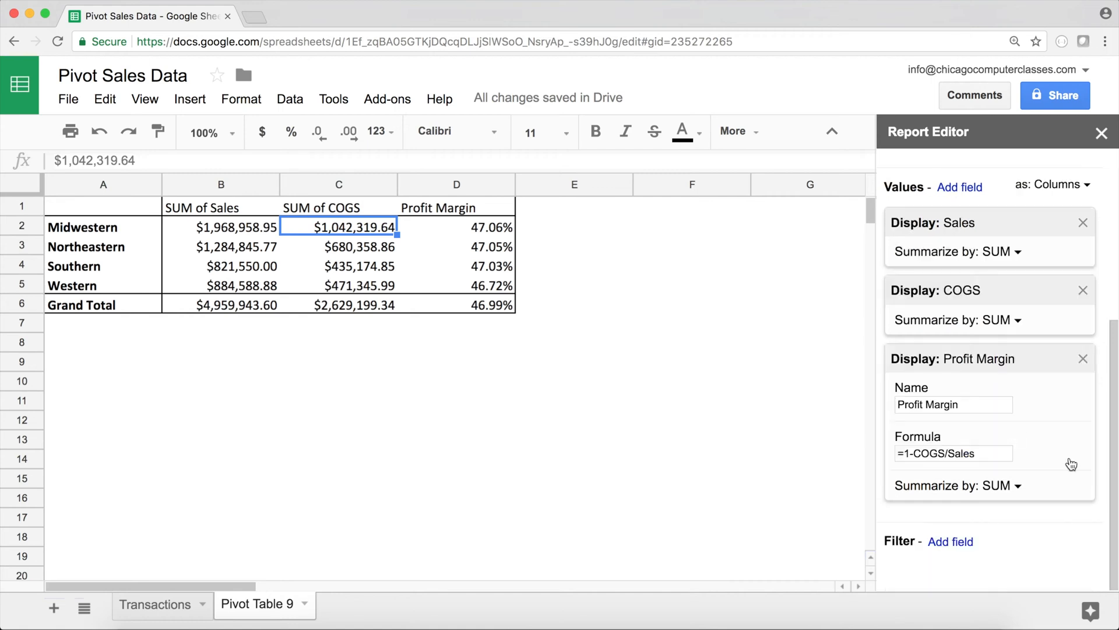
pyautogui.click(1083, 291)
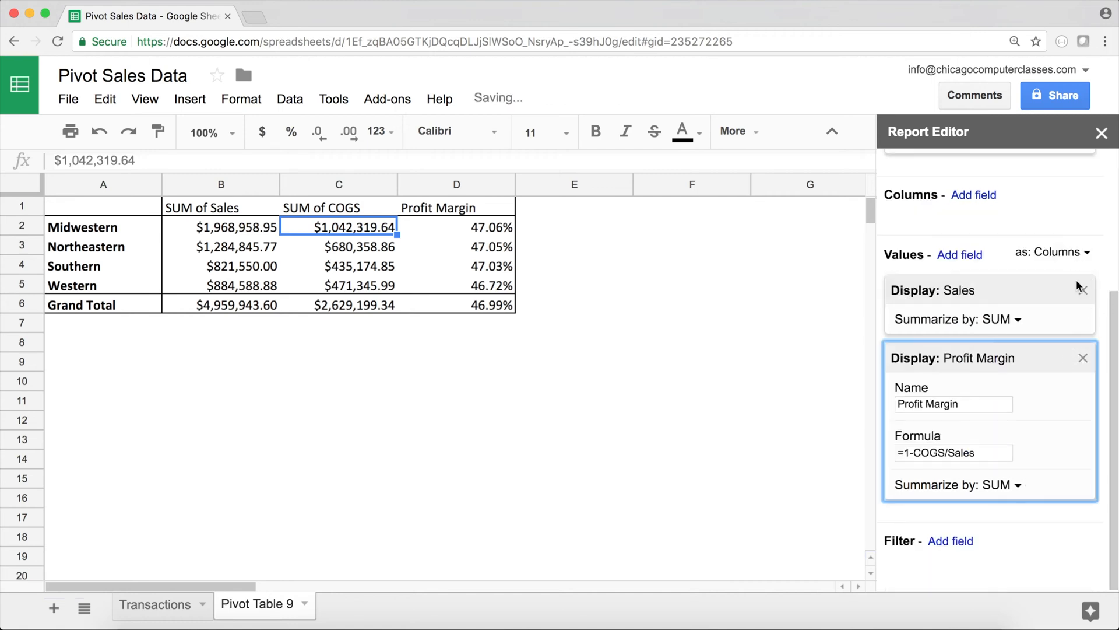
pyautogui.click(1083, 358)
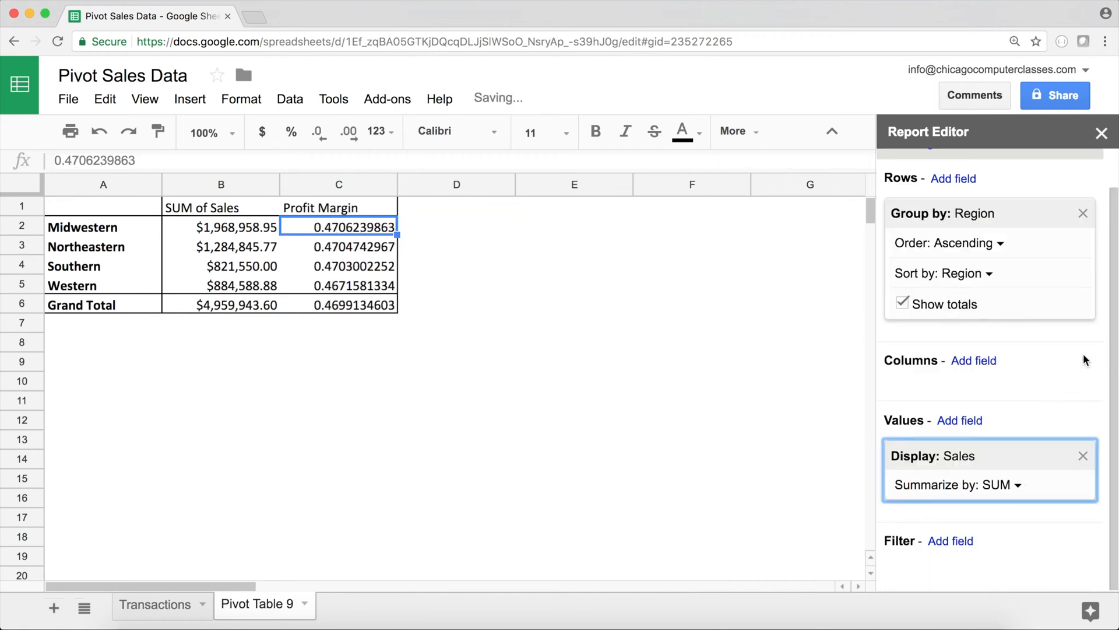
pyautogui.click(416, 298)
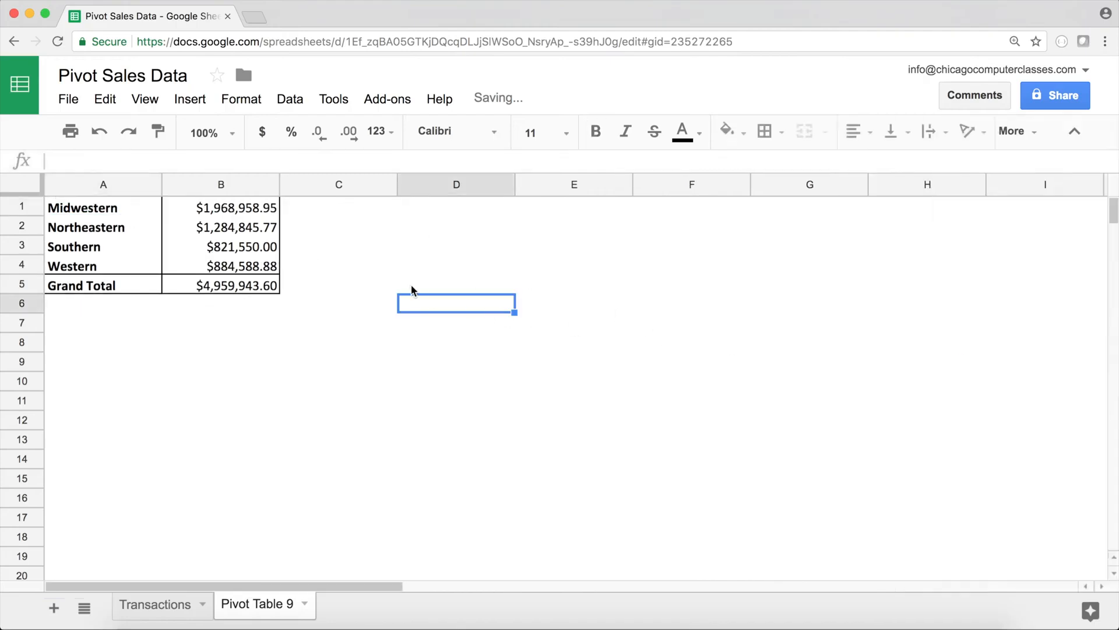
pyautogui.click(183, 226)
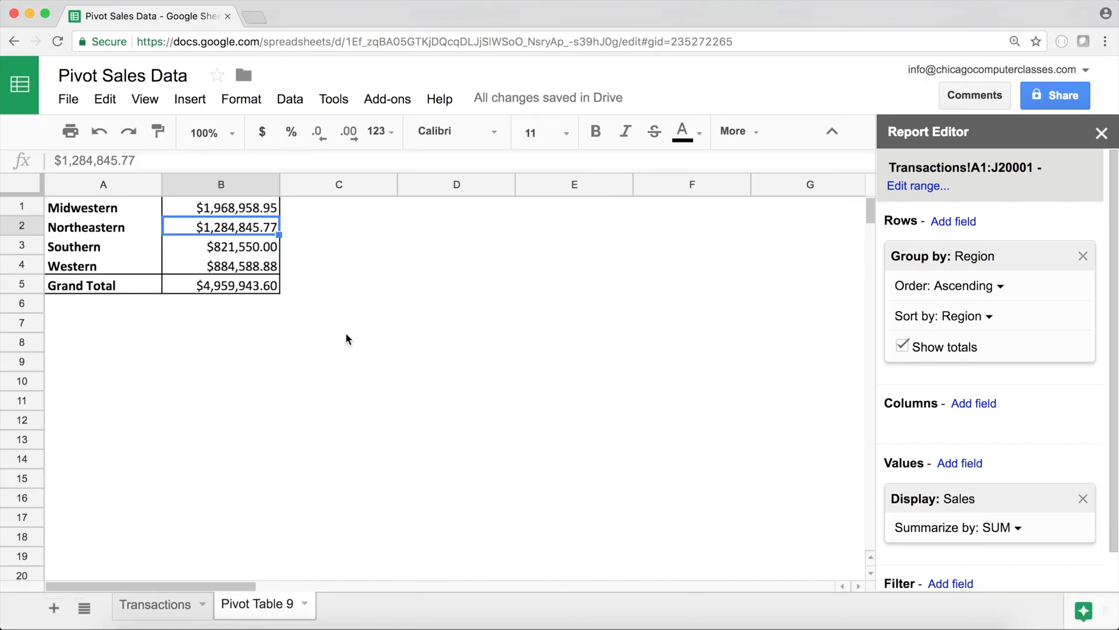
# Step: Review the State entries in the Transactions sheet and add State to the pivot table's values, summarized by COUNTUNIQUE
pyautogui.click(166, 606)
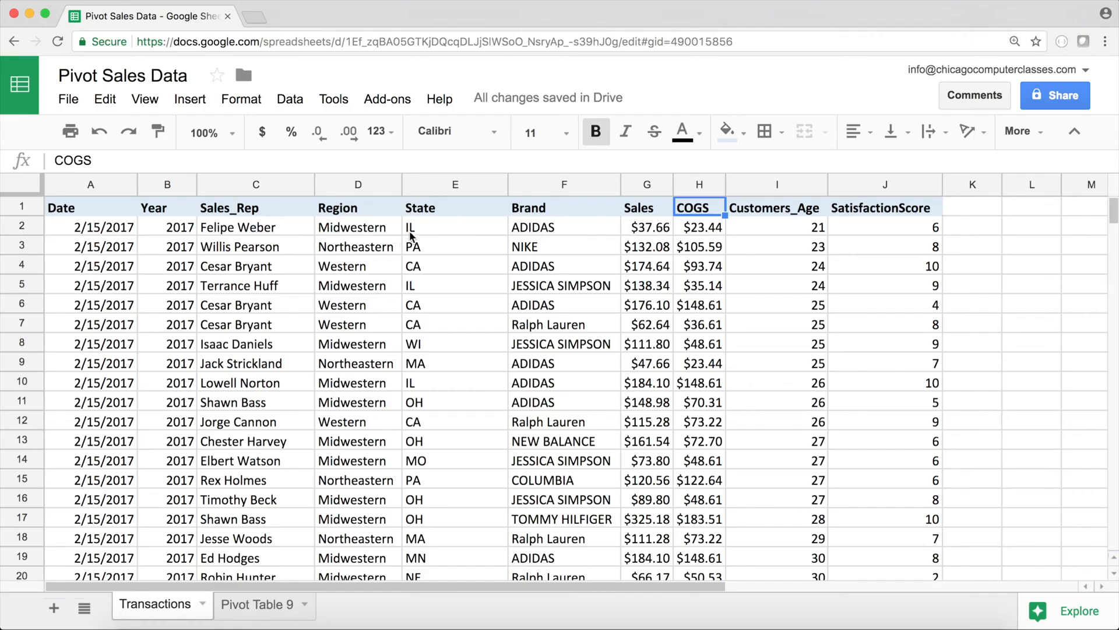
pyautogui.moveTo(426, 232); pyautogui.dragTo(431, 519)
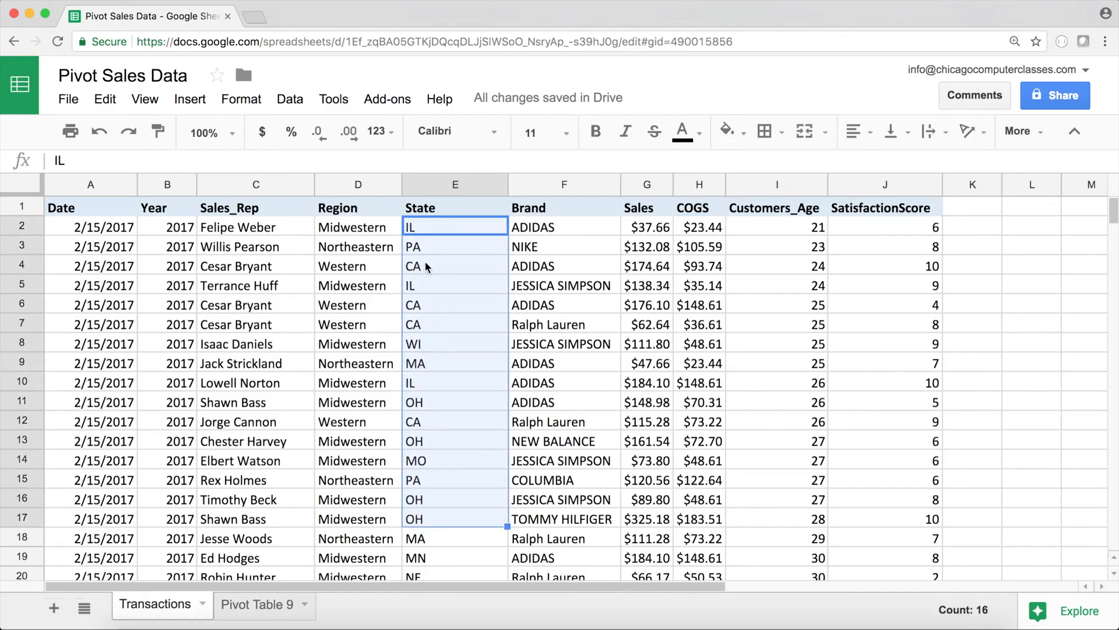
pyautogui.click(254, 608)
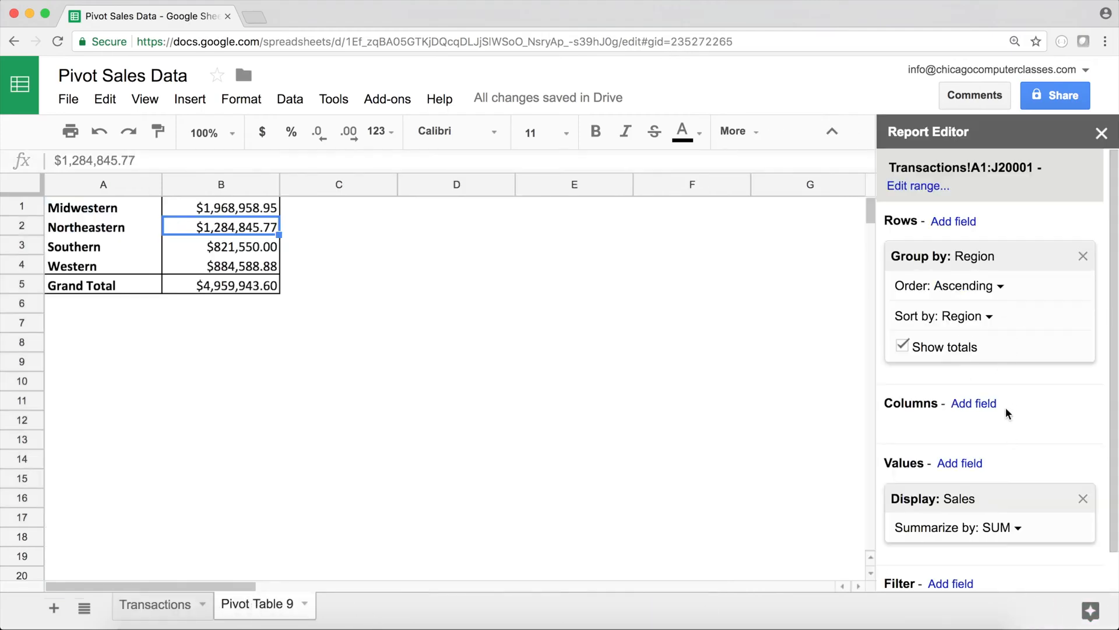
pyautogui.click(971, 467)
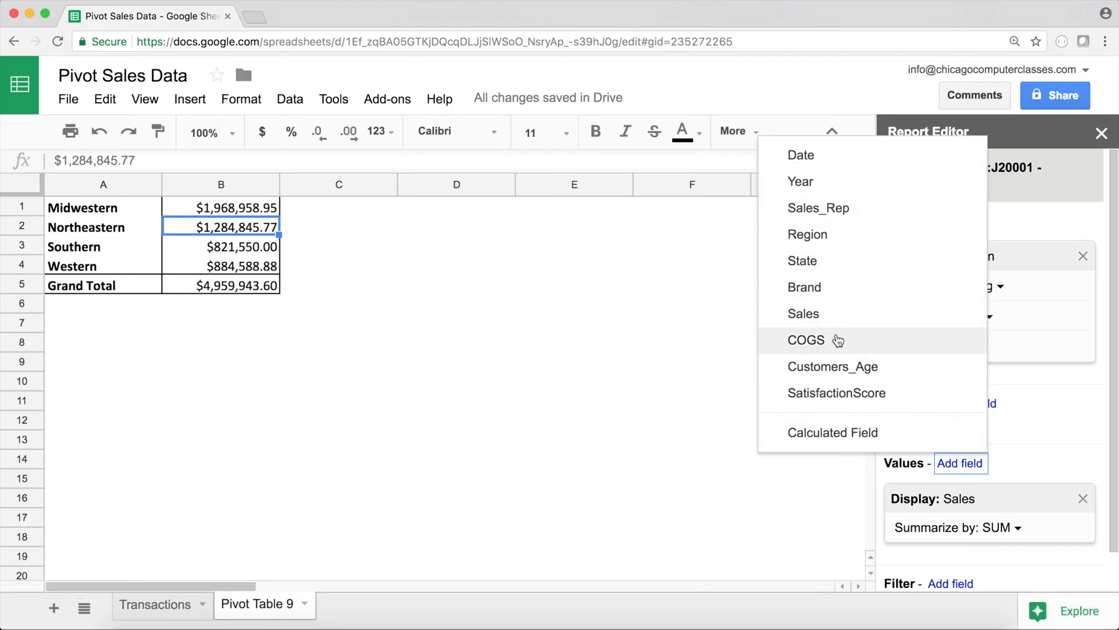
pyautogui.click(822, 267)
pyautogui.scroll(-3, 944, 340)
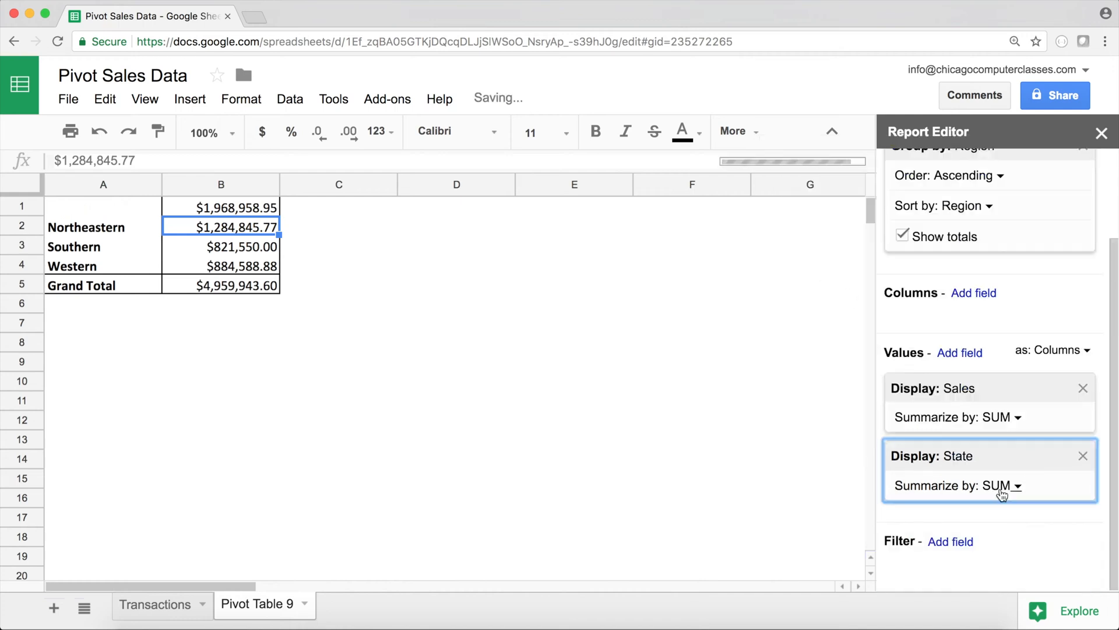
pyautogui.click(1001, 487)
pyautogui.click(903, 217)
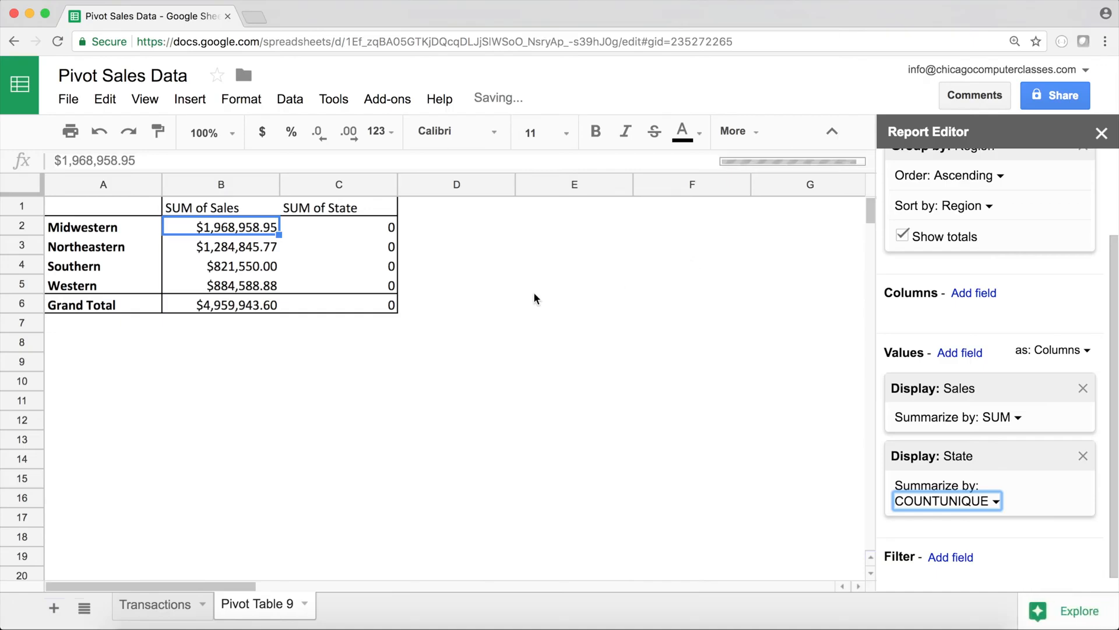
# Step: Widen column C to fit its COUNTUNIQUE of State header and review the Western region's count
pyautogui.click(381, 228)
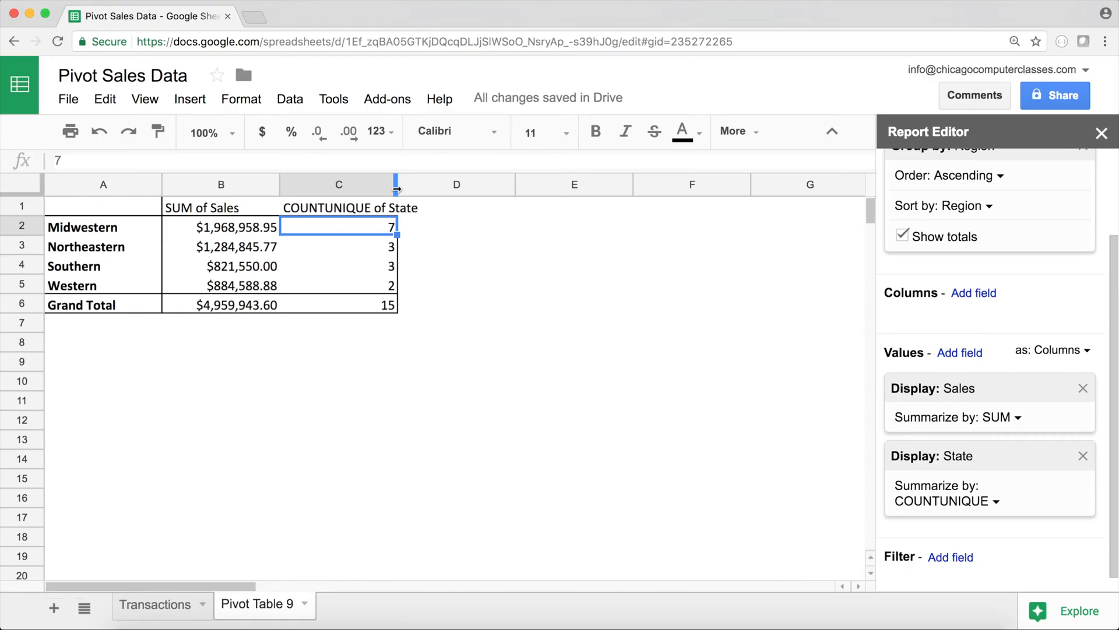
pyautogui.moveTo(397, 186); pyautogui.dragTo(423, 186)
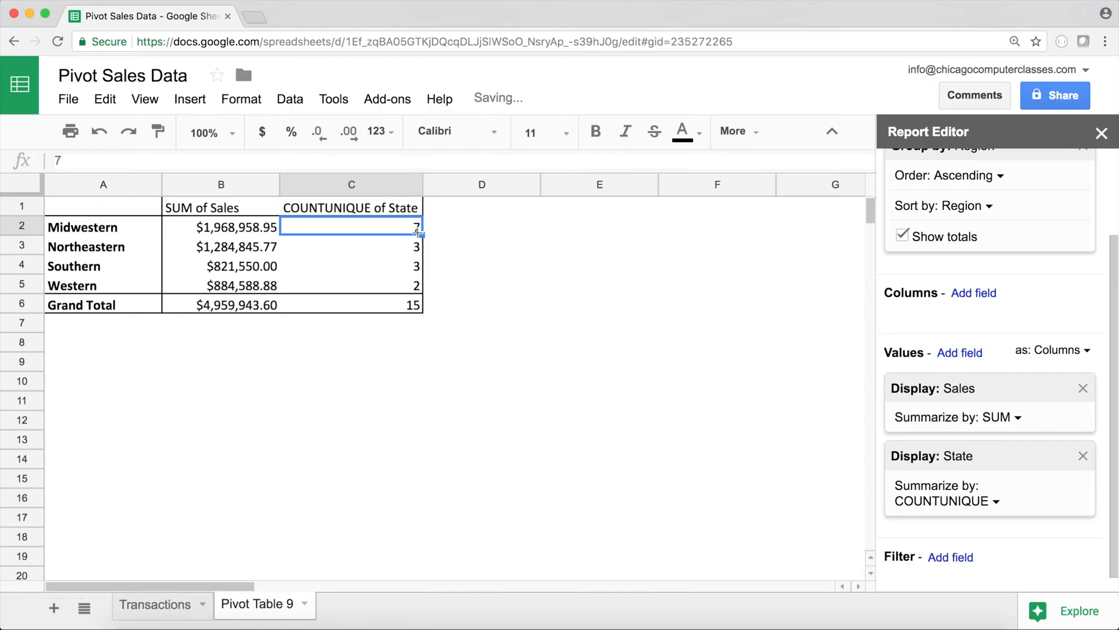
pyautogui.click(390, 288)
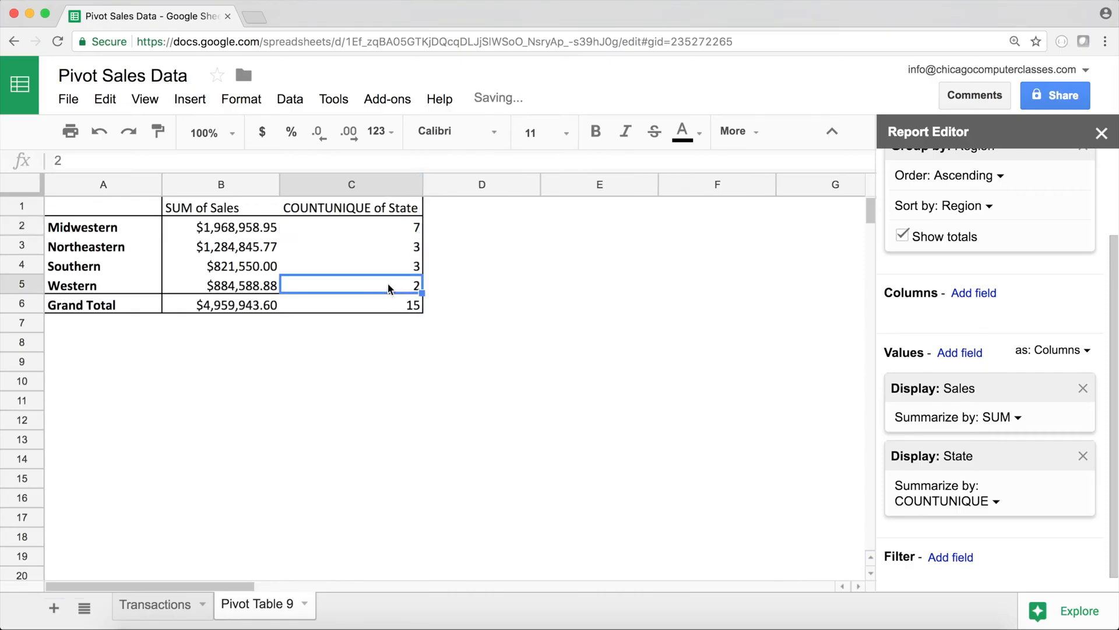
# Step: Compare the Midwestern region's sales sum with its unique state count in the pivot table
pyautogui.click(377, 227)
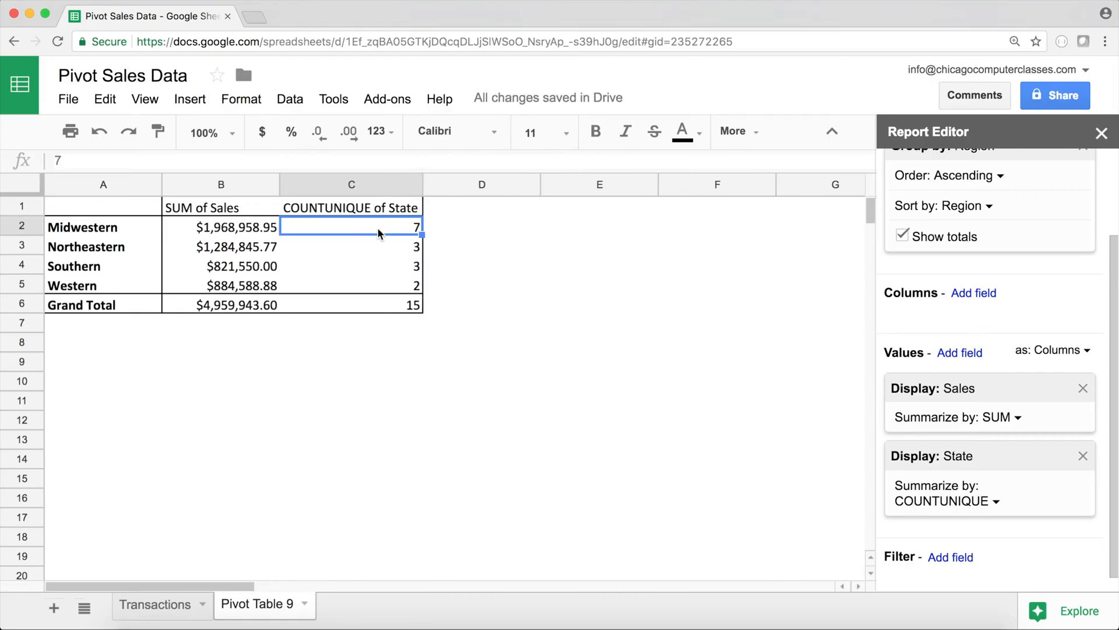
pyautogui.click(241, 231)
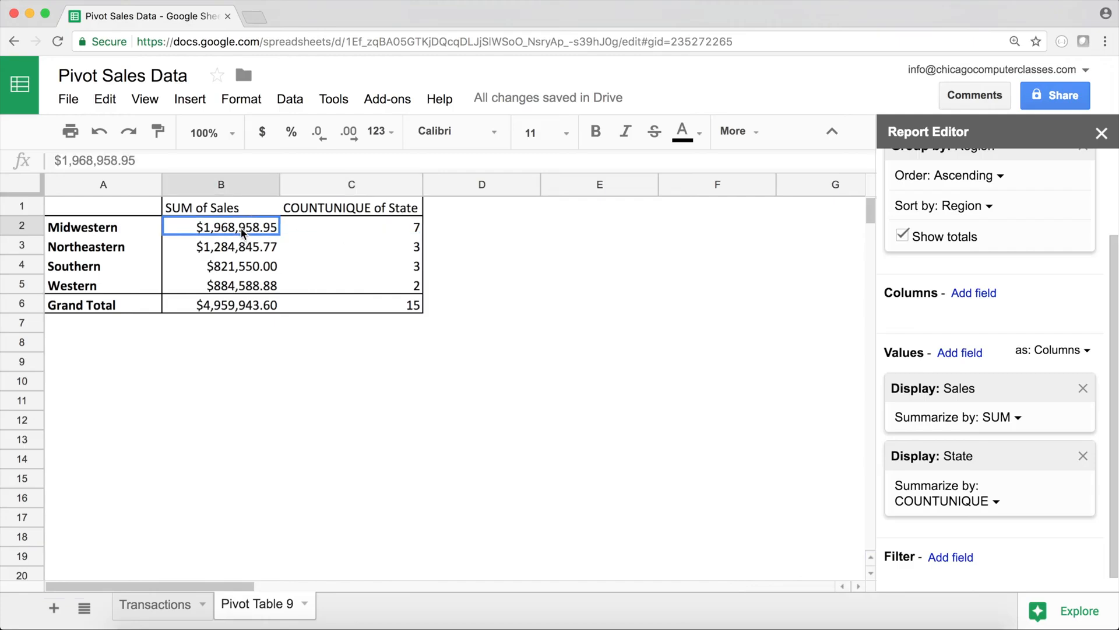
pyautogui.click(329, 233)
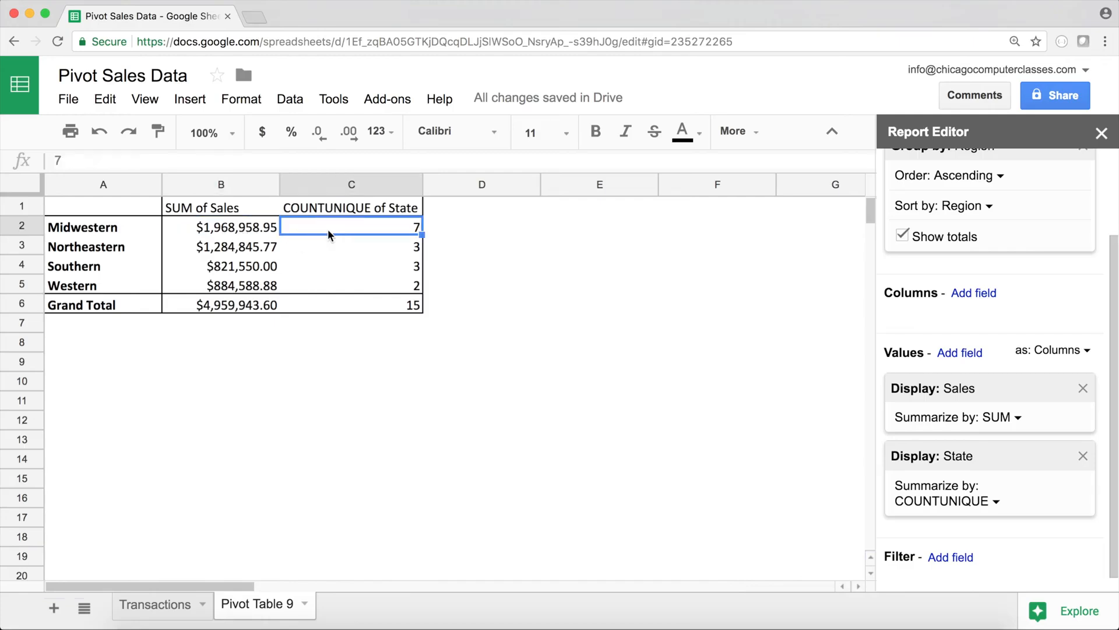
pyautogui.click(444, 228)
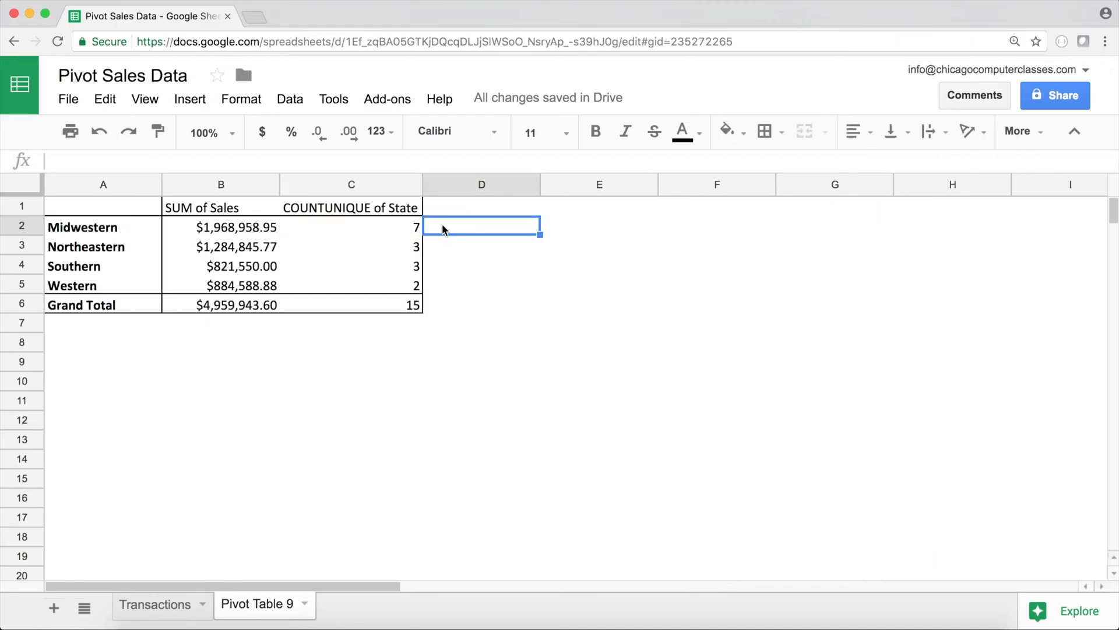
pyautogui.click(349, 223)
pyautogui.click(247, 228)
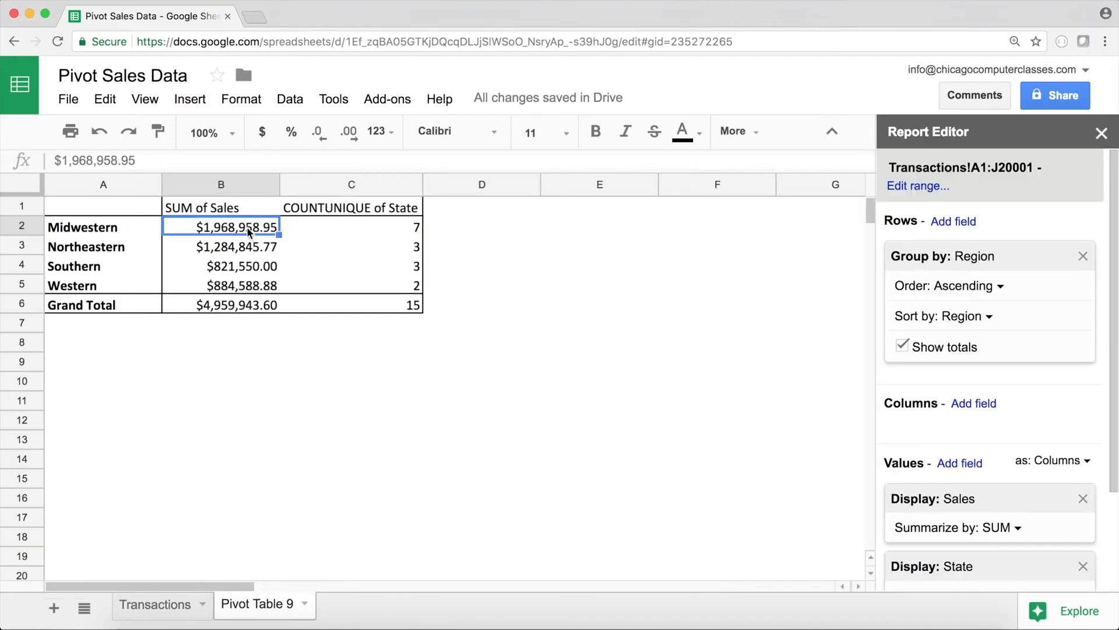
pyautogui.click(358, 230)
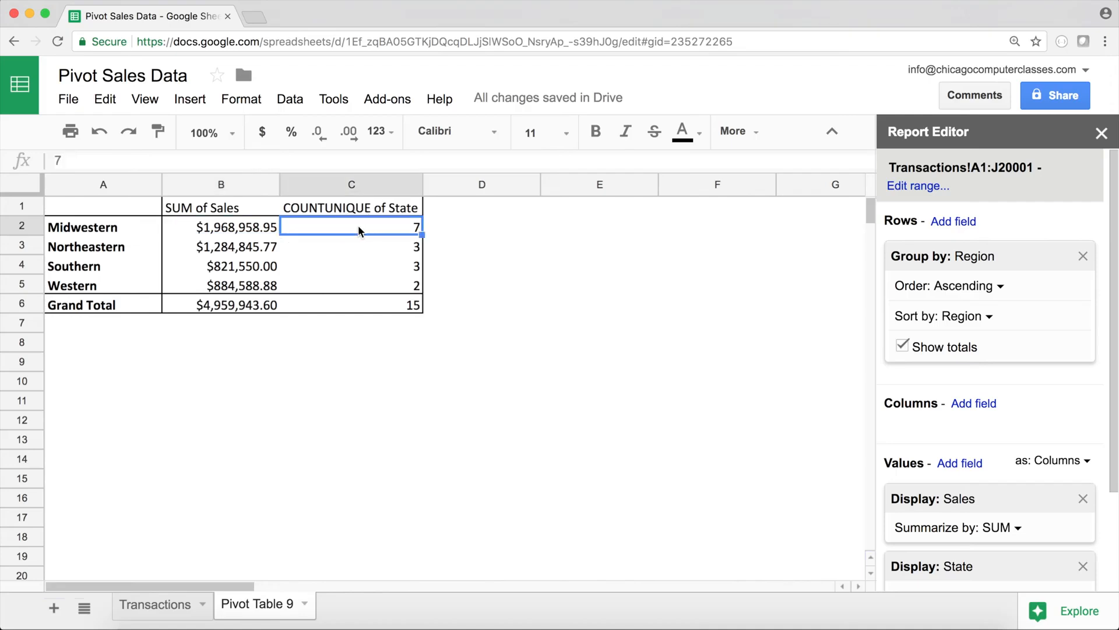
# Step: Add a calculated field to the pivot table's values and name it Rev Per State
pyautogui.scroll(-3, 1046, 434)
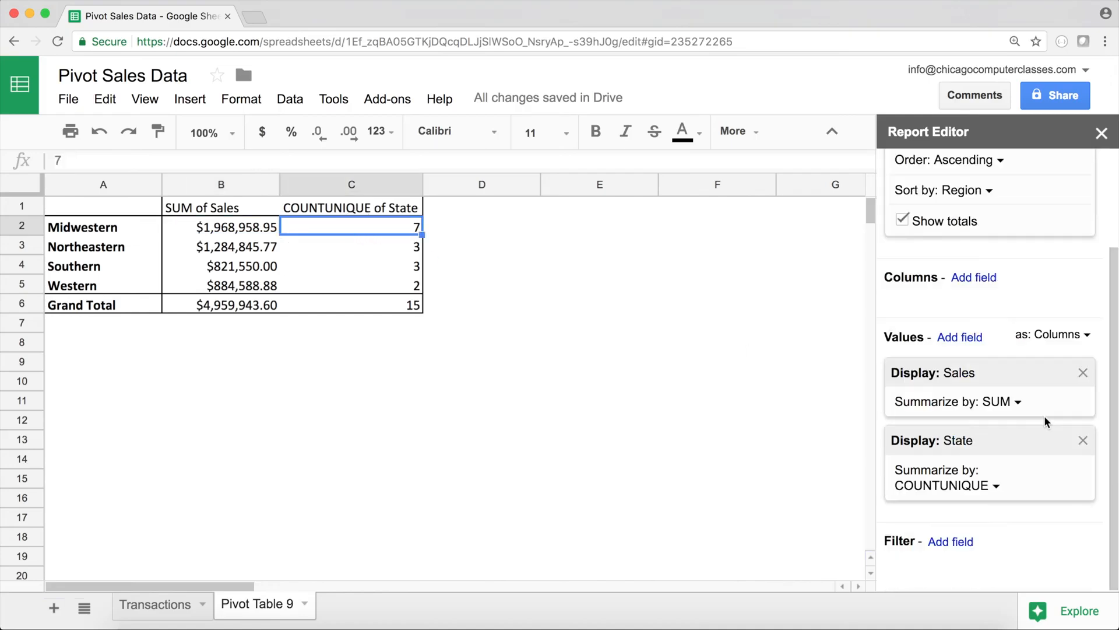
pyautogui.click(959, 337)
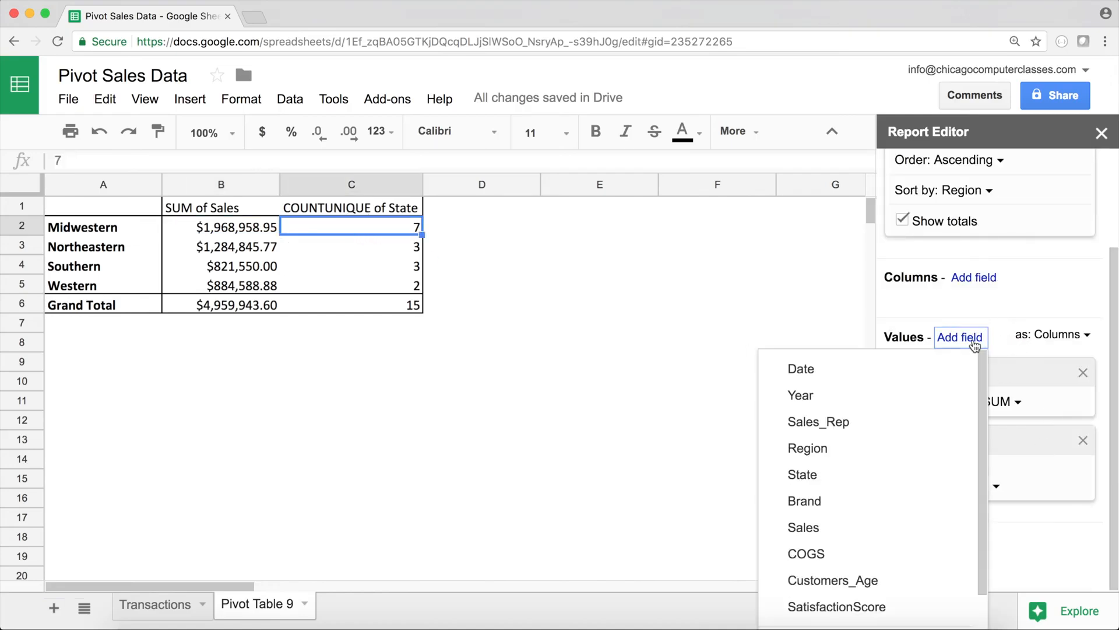
pyautogui.scroll(-1, 903, 488)
pyautogui.click(862, 607)
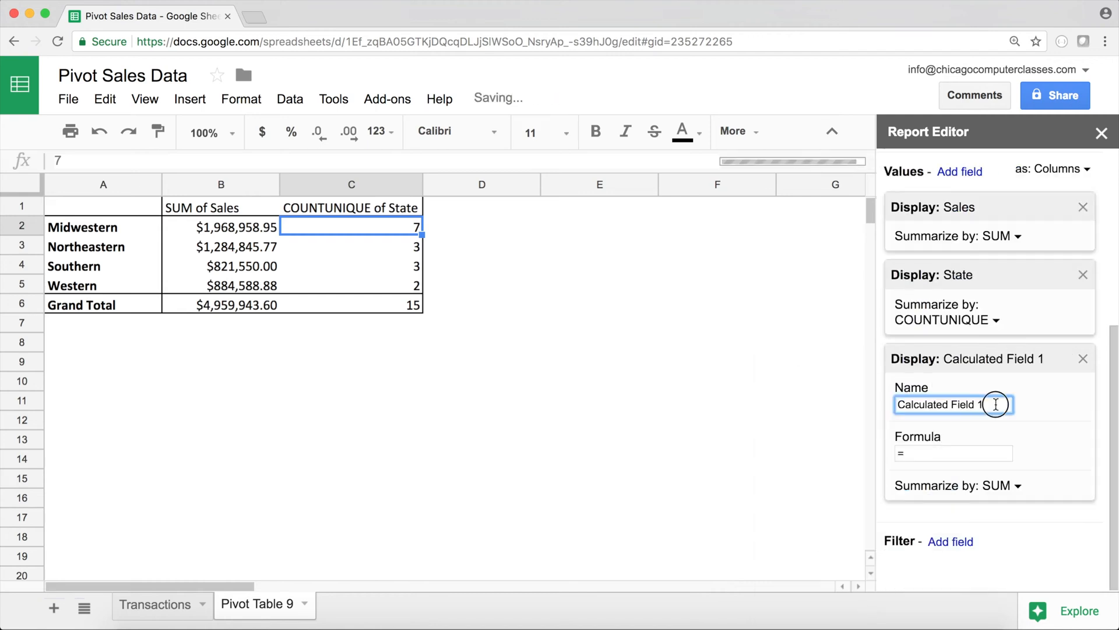
pyautogui.moveTo(991, 404); pyautogui.dragTo(908, 400)
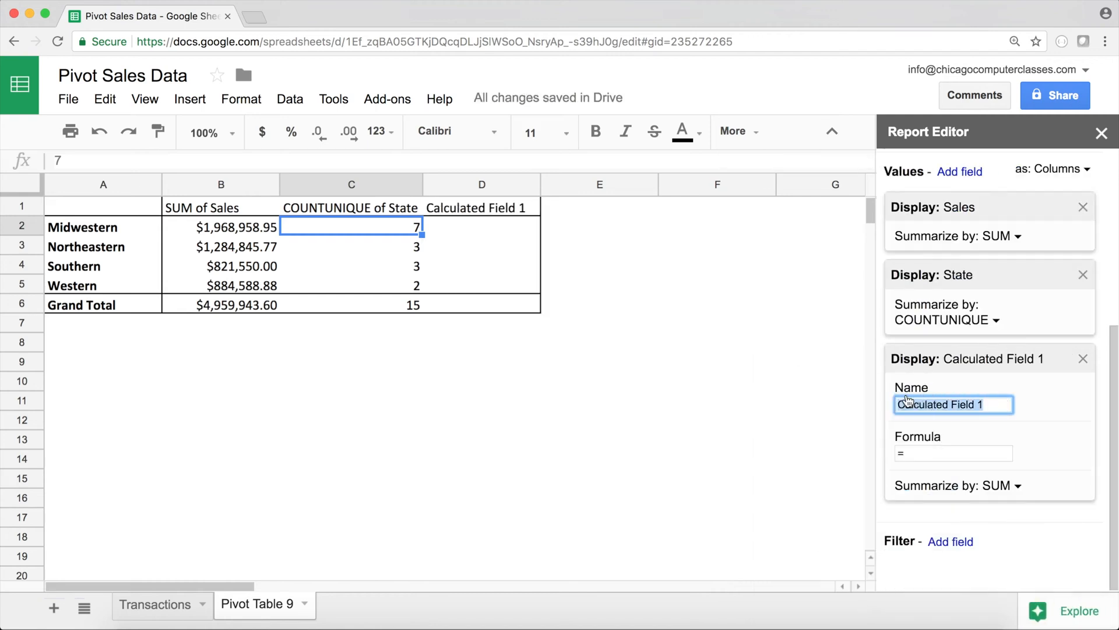
pyautogui.write('Rev')
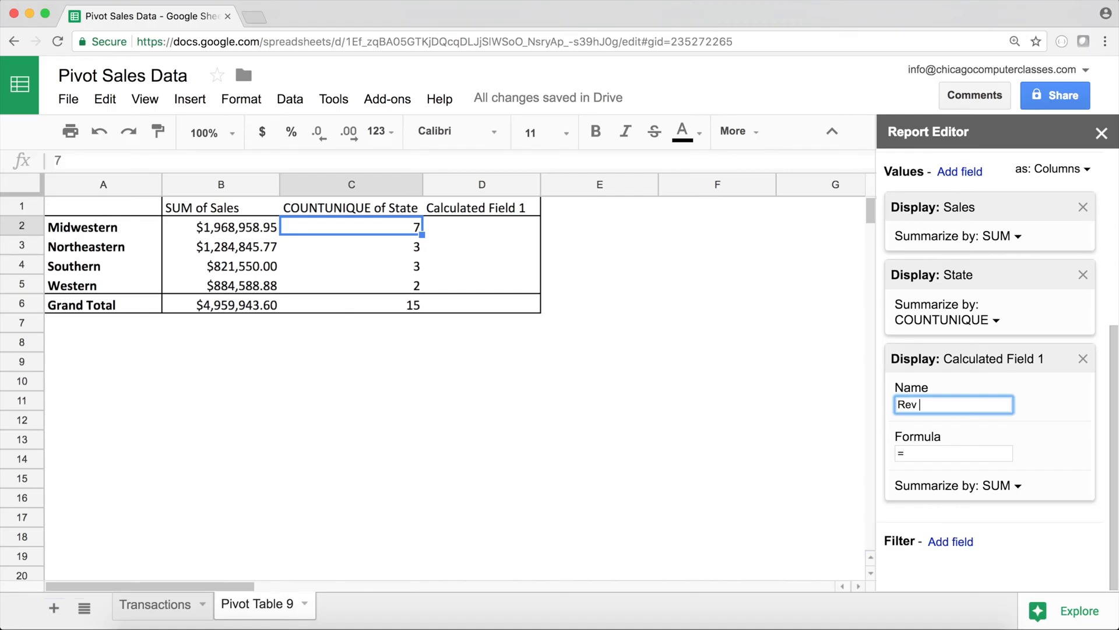
pyautogui.write('eneer State')
# Step: Try the formula =sales/state for the Rev Per State field and inspect its Midwestern result
pyautogui.click(928, 454)
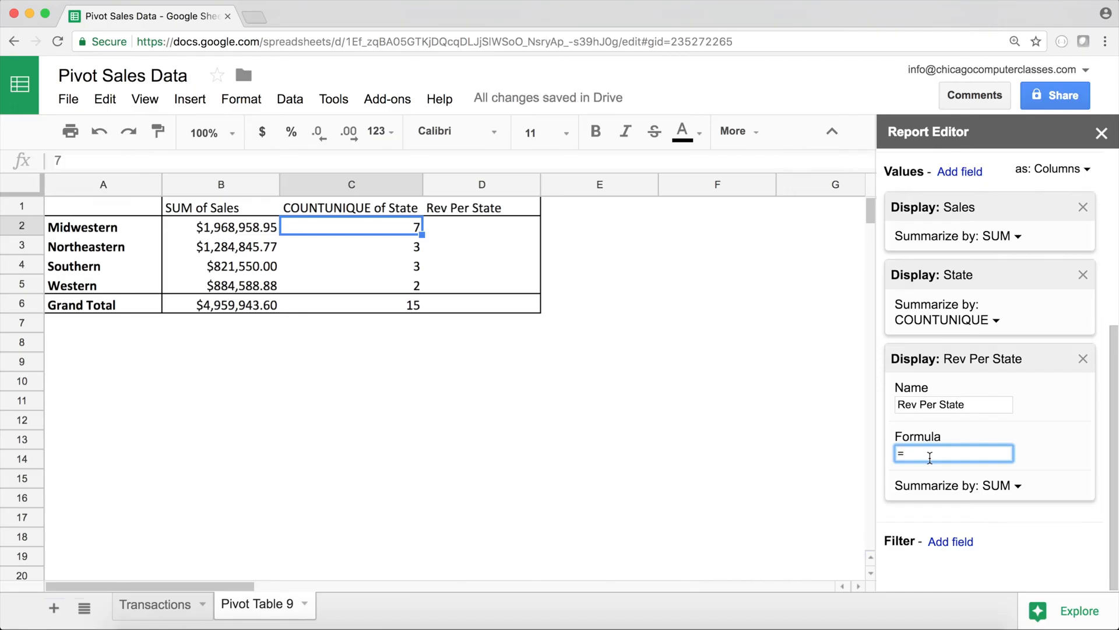
pyautogui.write('sales/state')
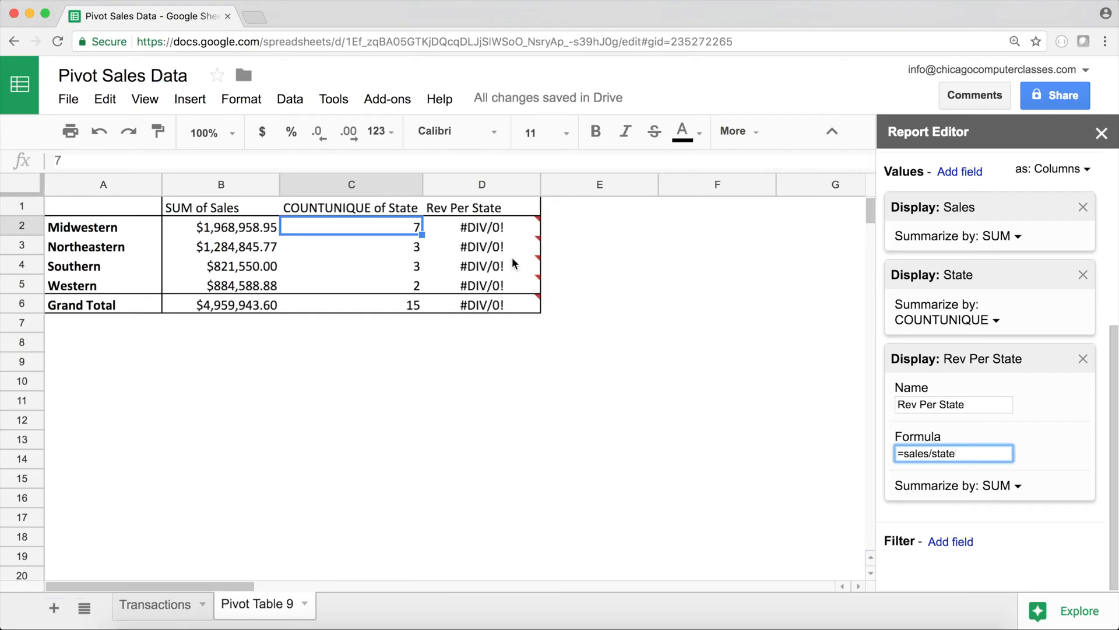
pyautogui.click(498, 234)
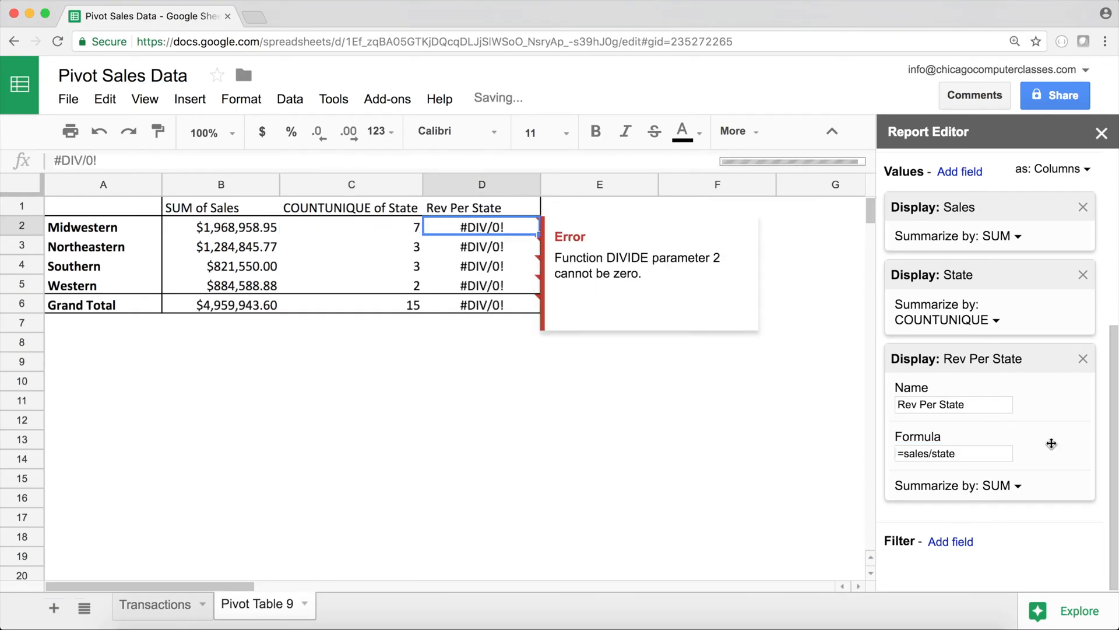
# Step: Replace the Rev Per State formula with =state to test the State field by itself
pyautogui.click(975, 452)
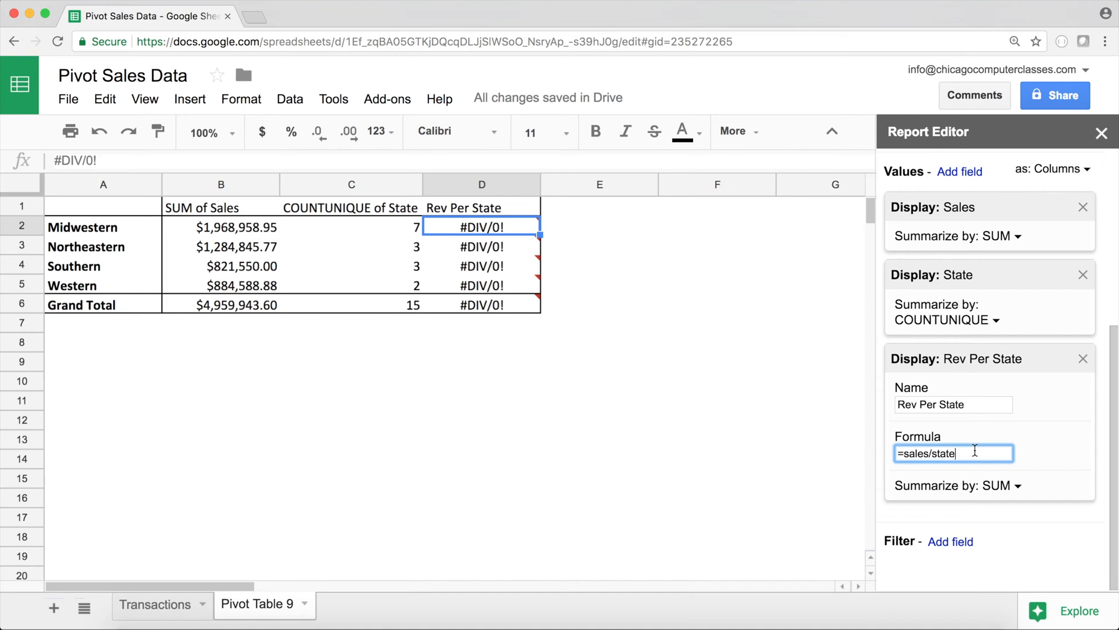
pyautogui.moveTo(975, 452); pyautogui.dragTo(896, 453)
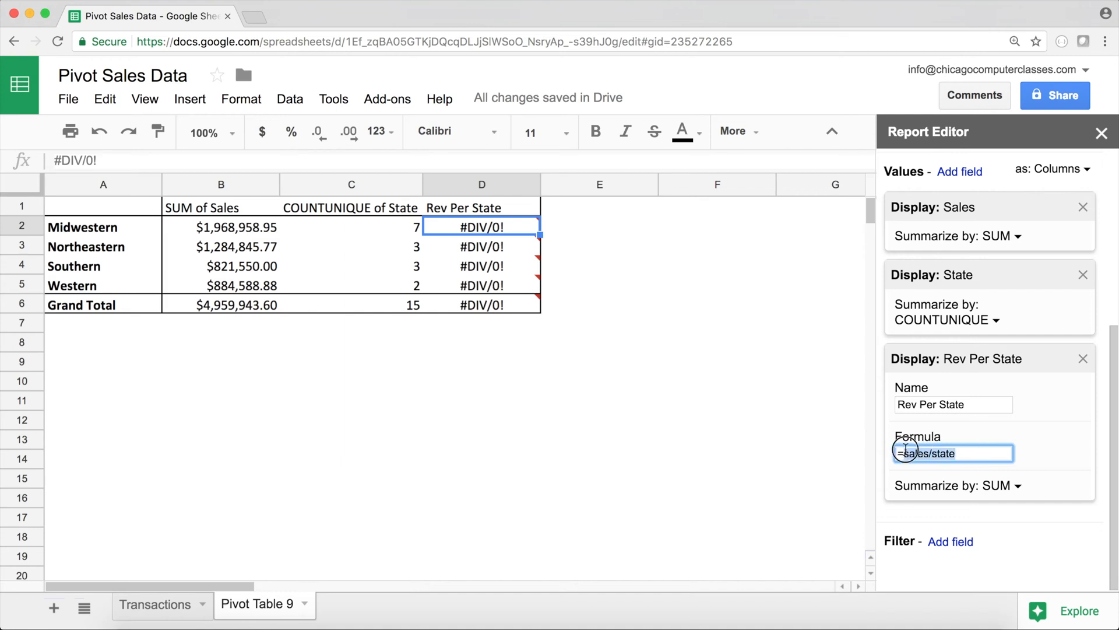
pyautogui.write('=stat')
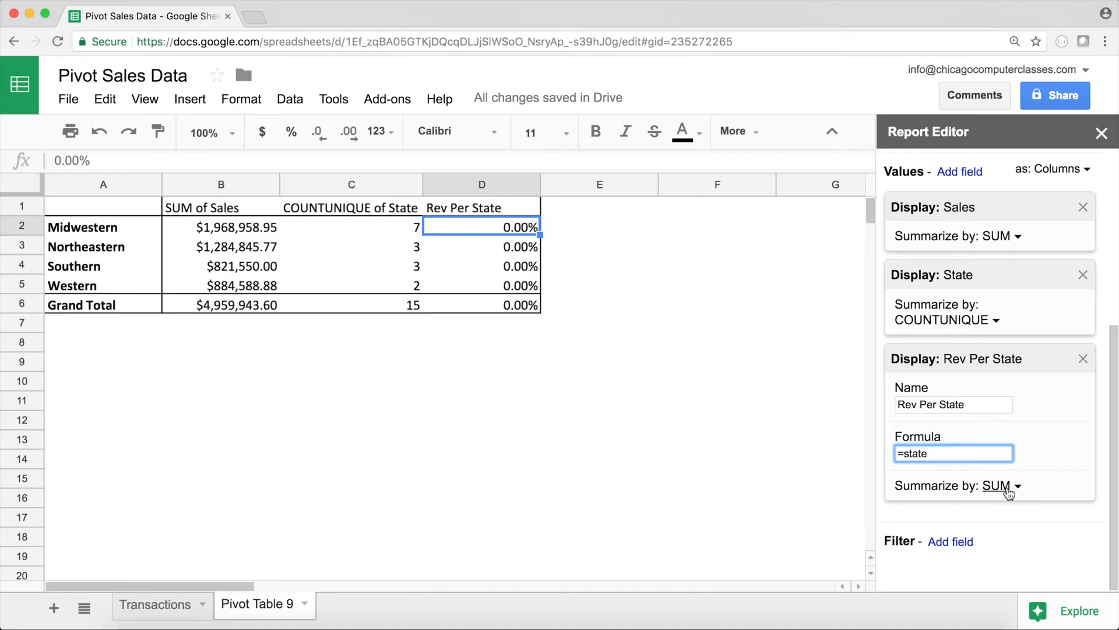
# Step: Review the State entries in the Transactions sheet and compare the pivot table's Midwestern sales sum and Rev Per State value
pyautogui.click(168, 608)
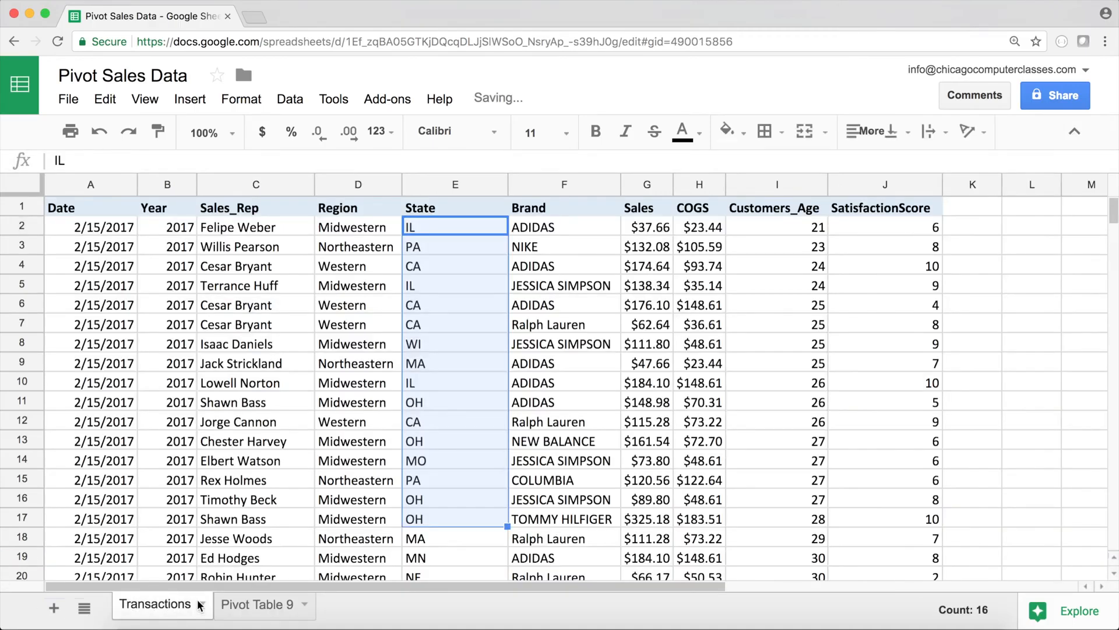
pyautogui.moveTo(457, 227); pyautogui.dragTo(449, 479)
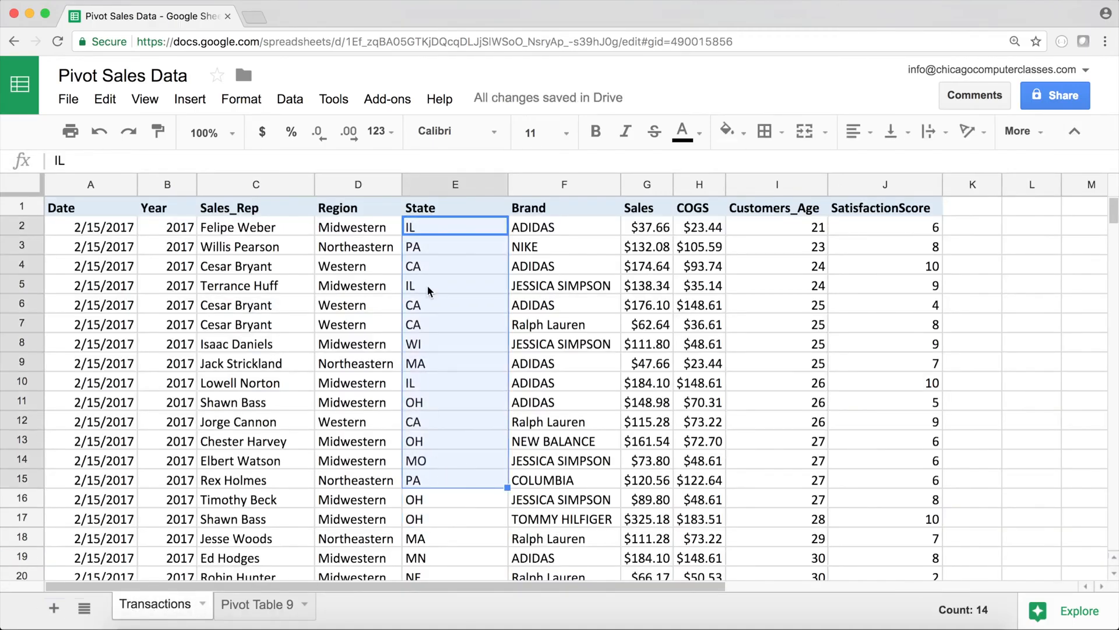
pyautogui.click(278, 621)
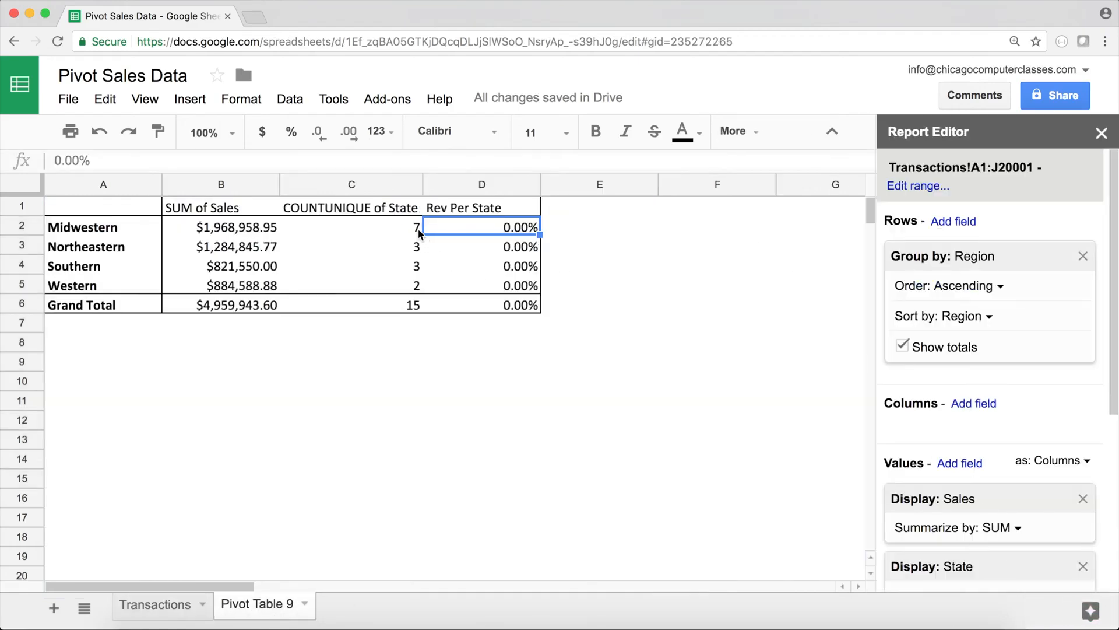
pyautogui.click(254, 232)
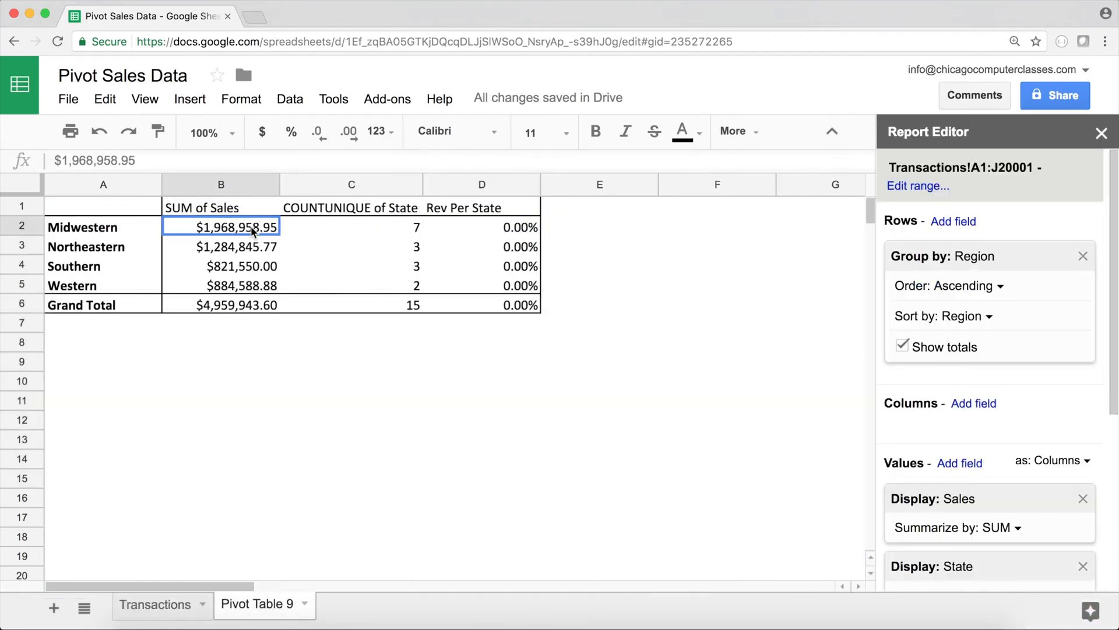
pyautogui.click(505, 231)
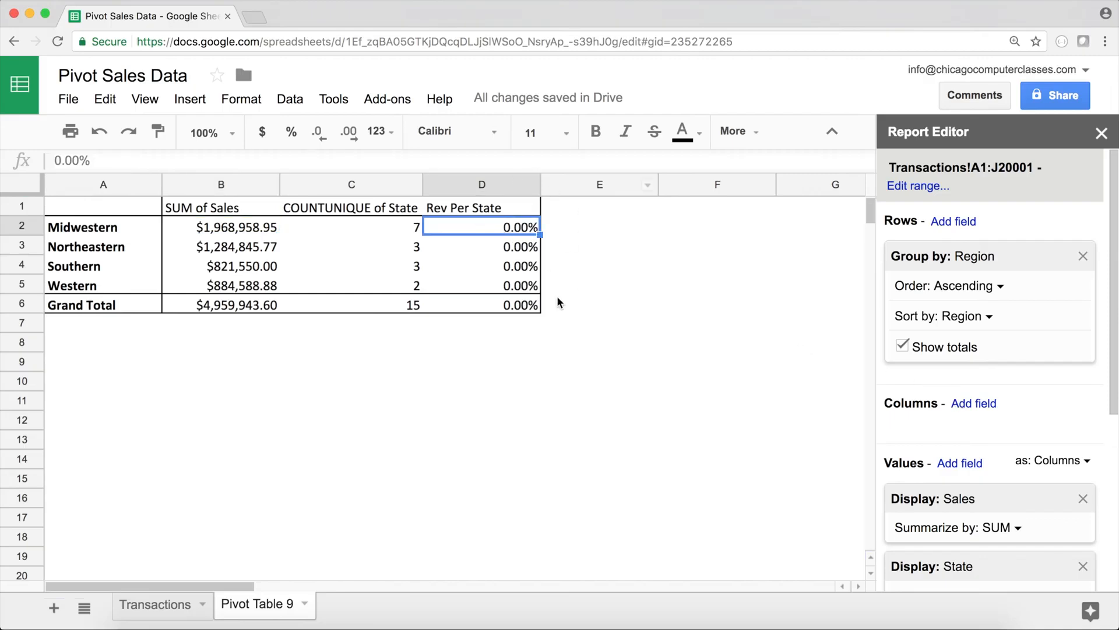
# Step: Set the Rev Per State calculated field to summarize by Custom
pyautogui.moveTo(1114, 364); pyautogui.dragTo(1111, 560)
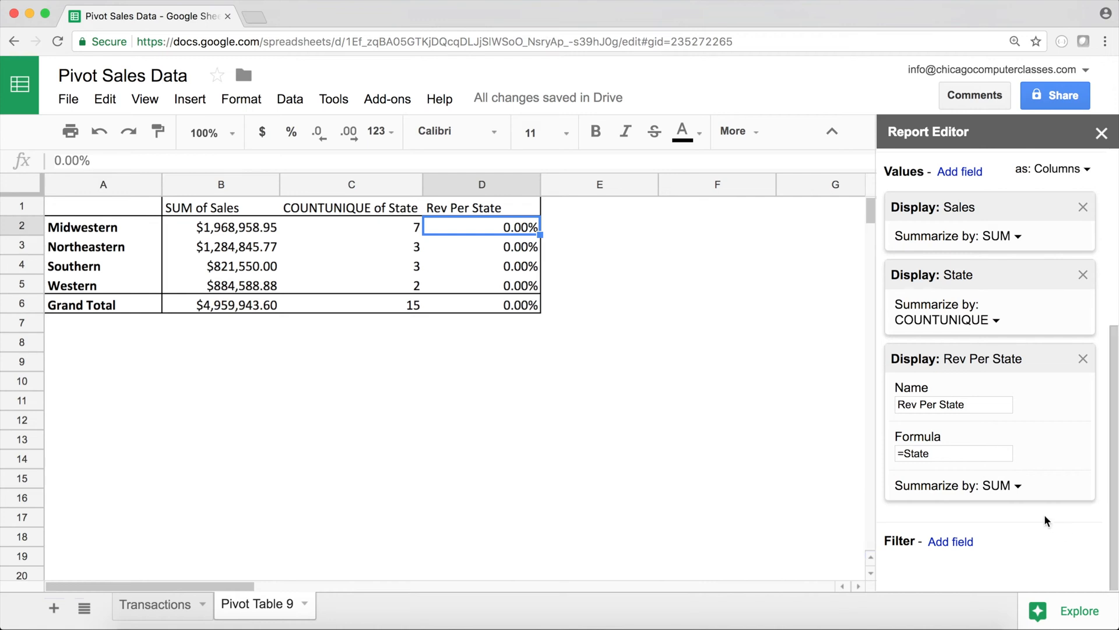
pyautogui.click(1018, 486)
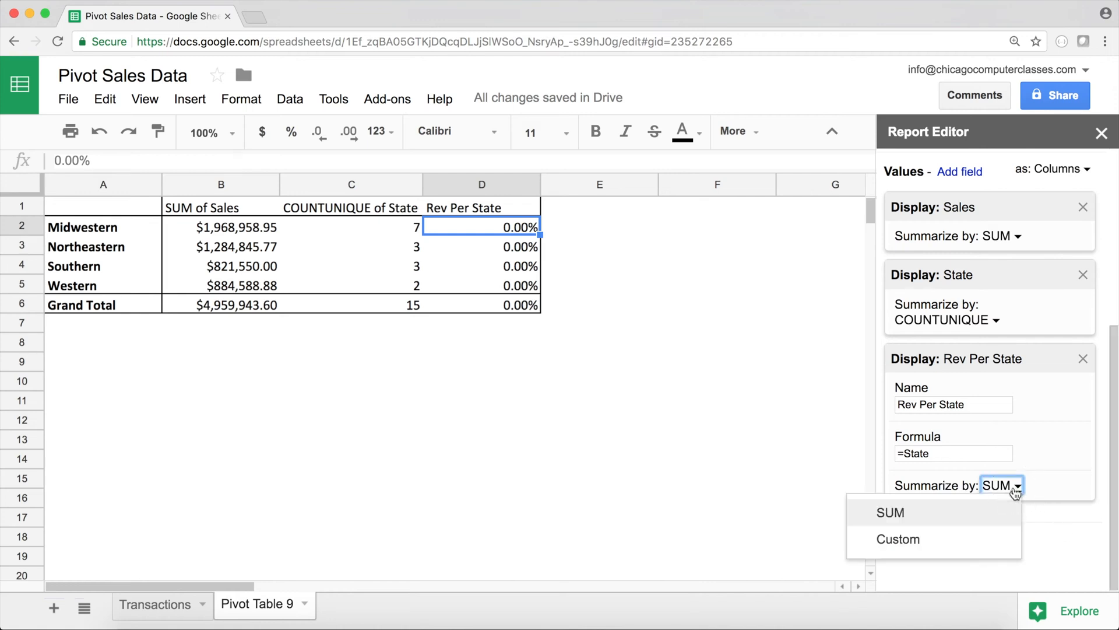
pyautogui.click(931, 544)
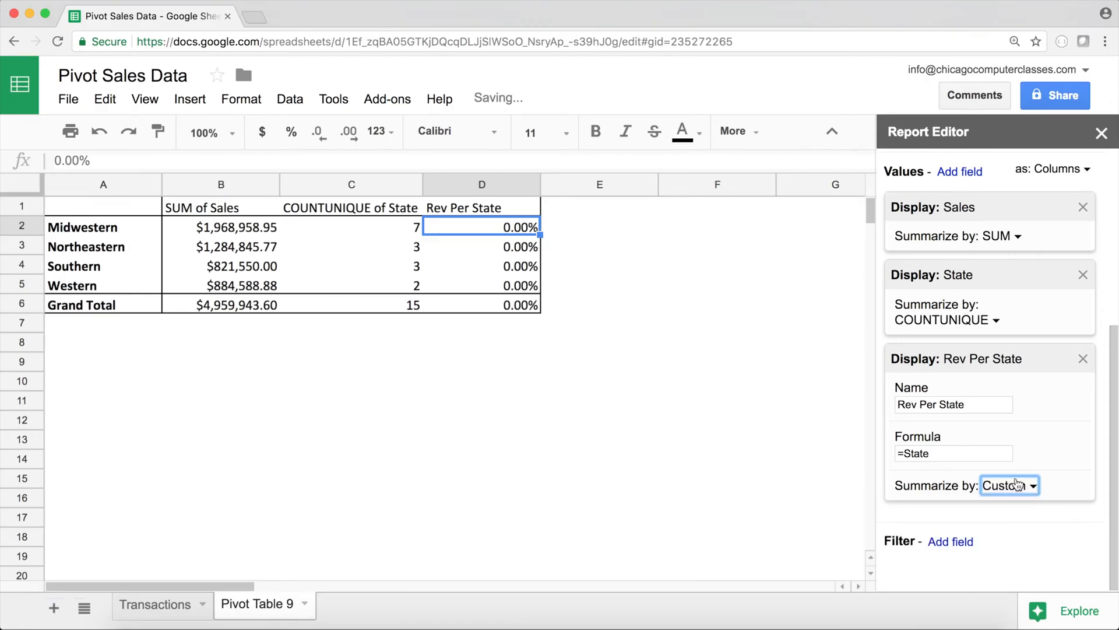
# Step: Set the Rev Per State formula to =SUM(Sales)/COUNTUNIQUE(state)
pyautogui.click(946, 456)
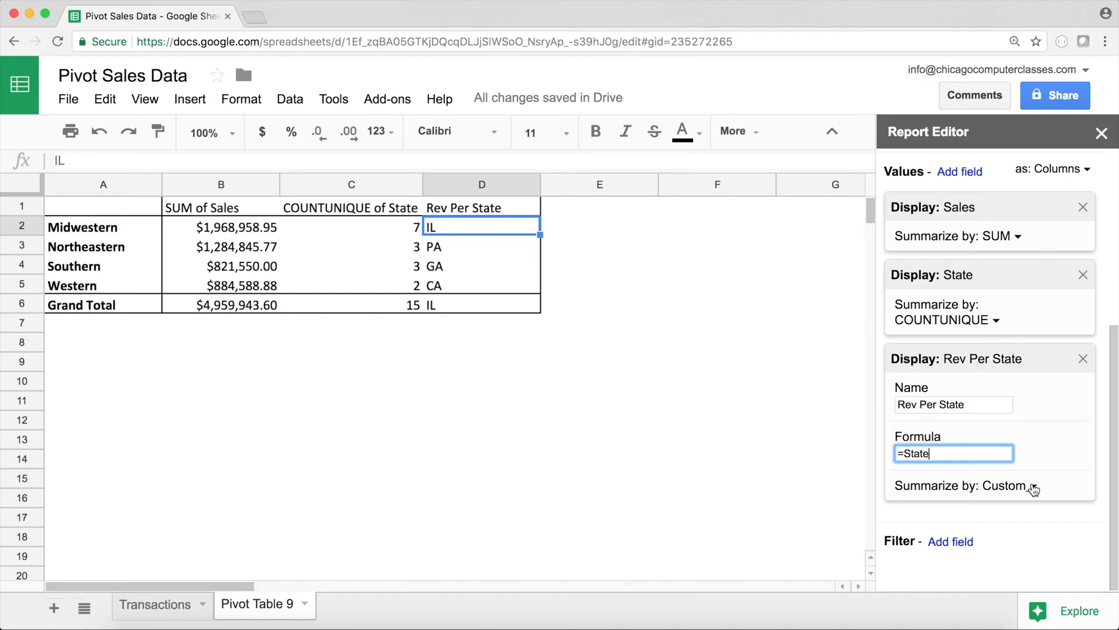
pyautogui.press('BackSpace')
pyautogui.press('BackSpace')
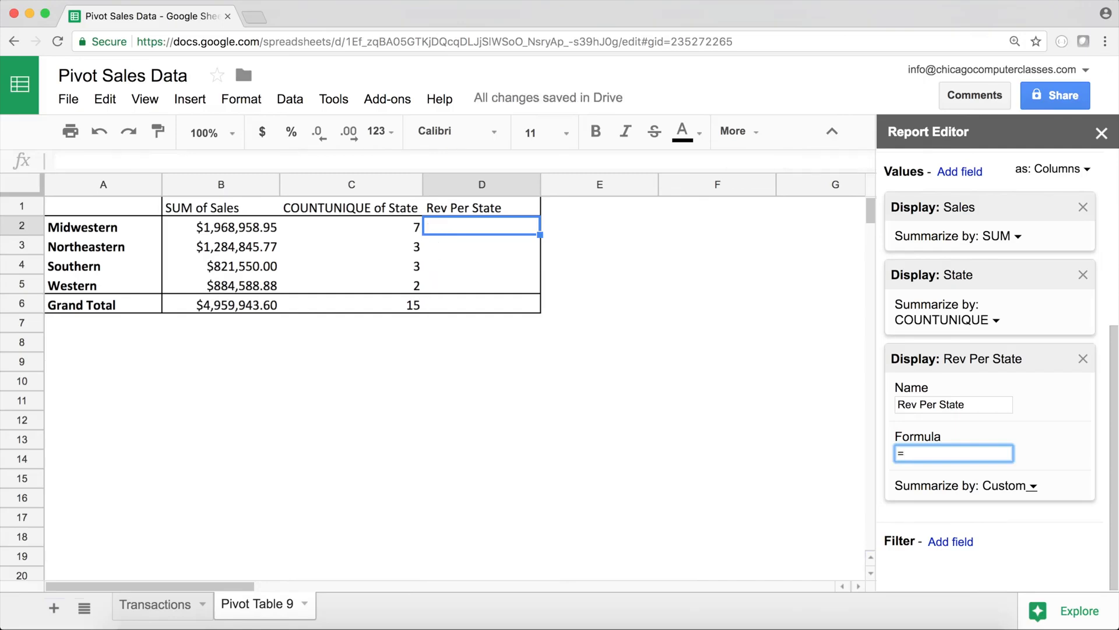
pyautogui.write('Sales')
pyautogui.click(901, 453)
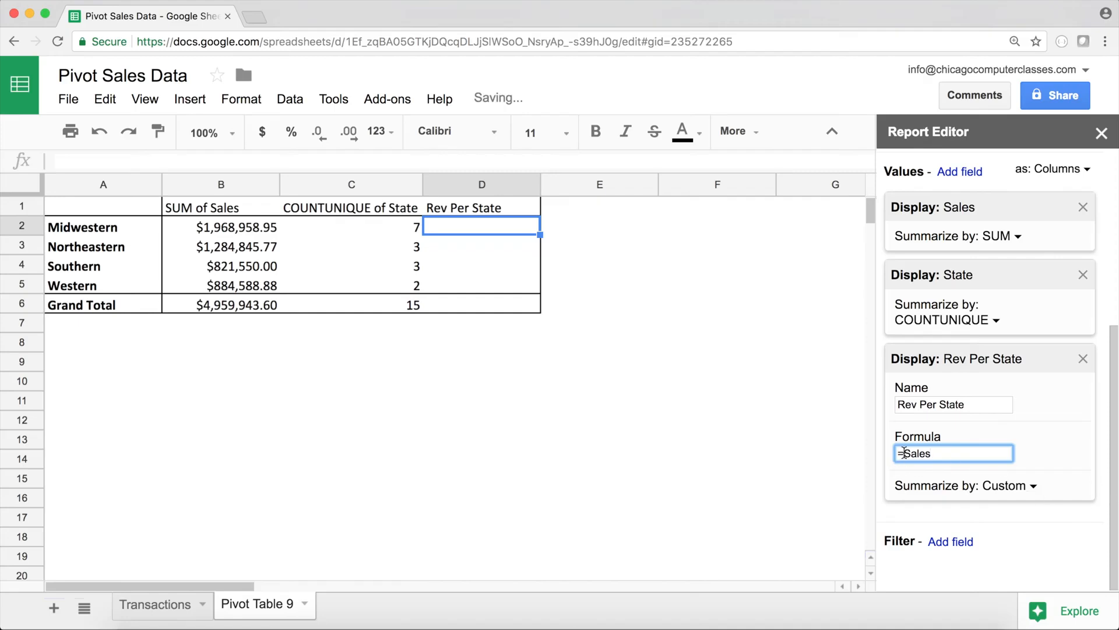
pyautogui.write('SUM')
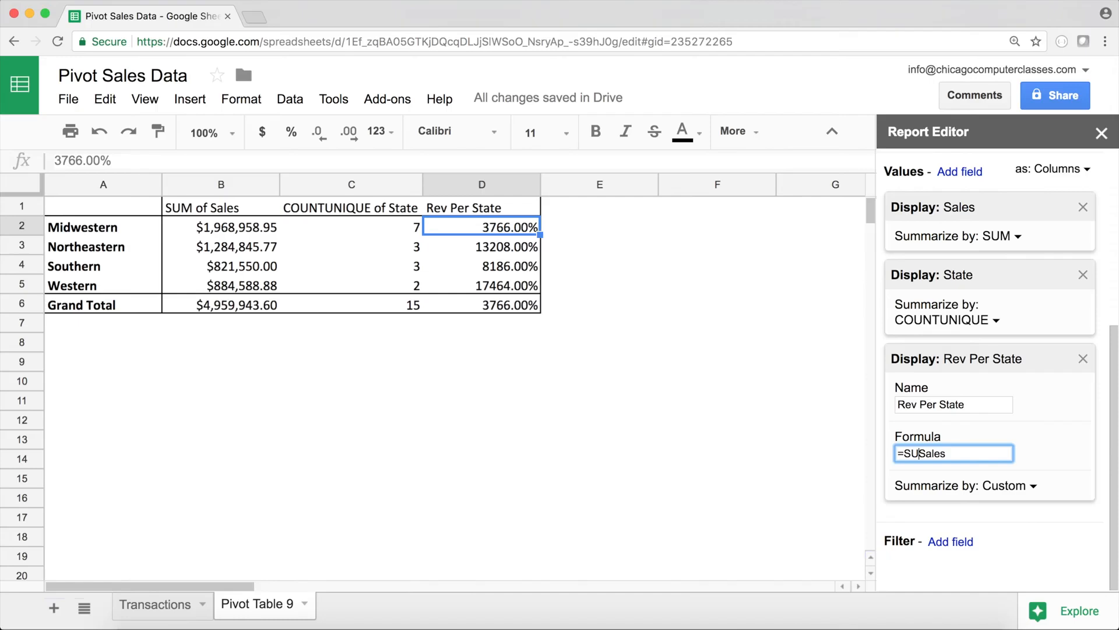
pyautogui.write('(')
pyautogui.write('NTUNIQUE')
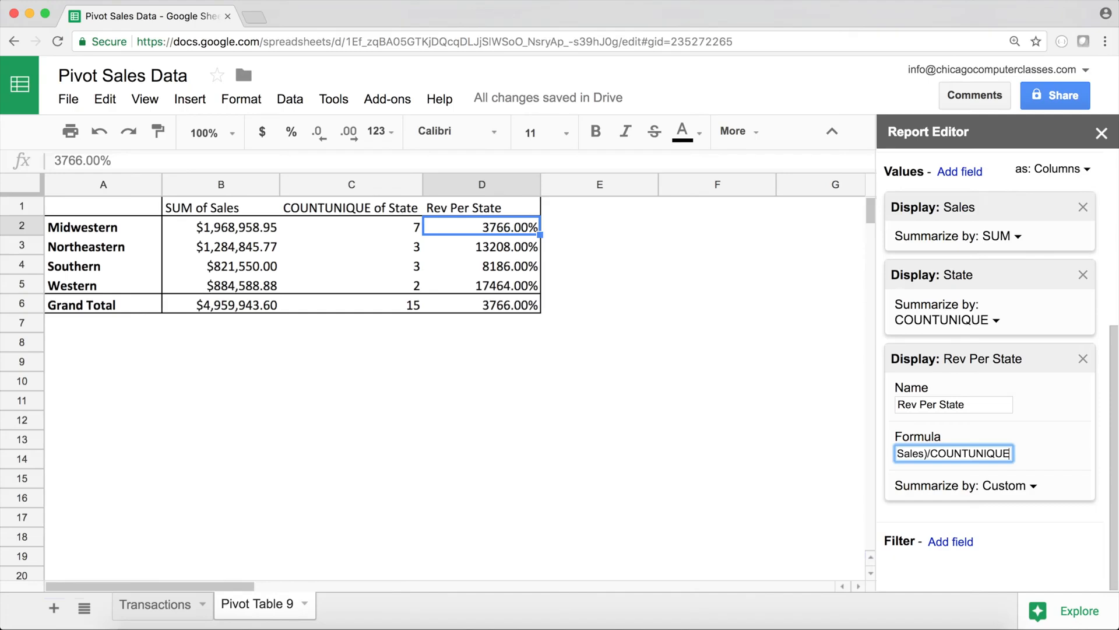
pyautogui.write('(st')
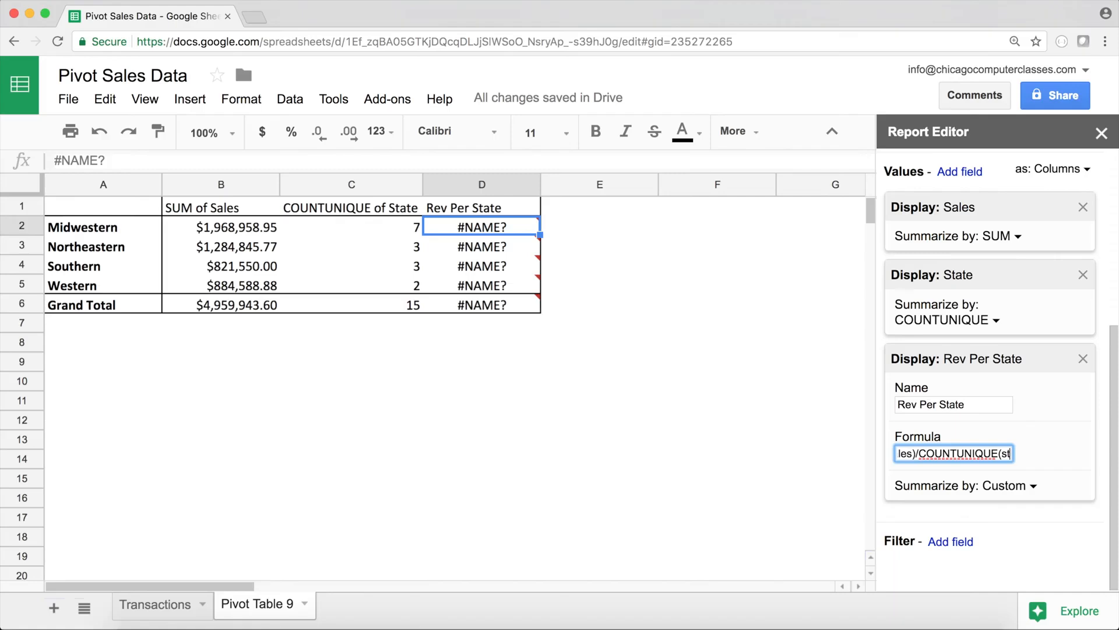
pyautogui.write('ate)')
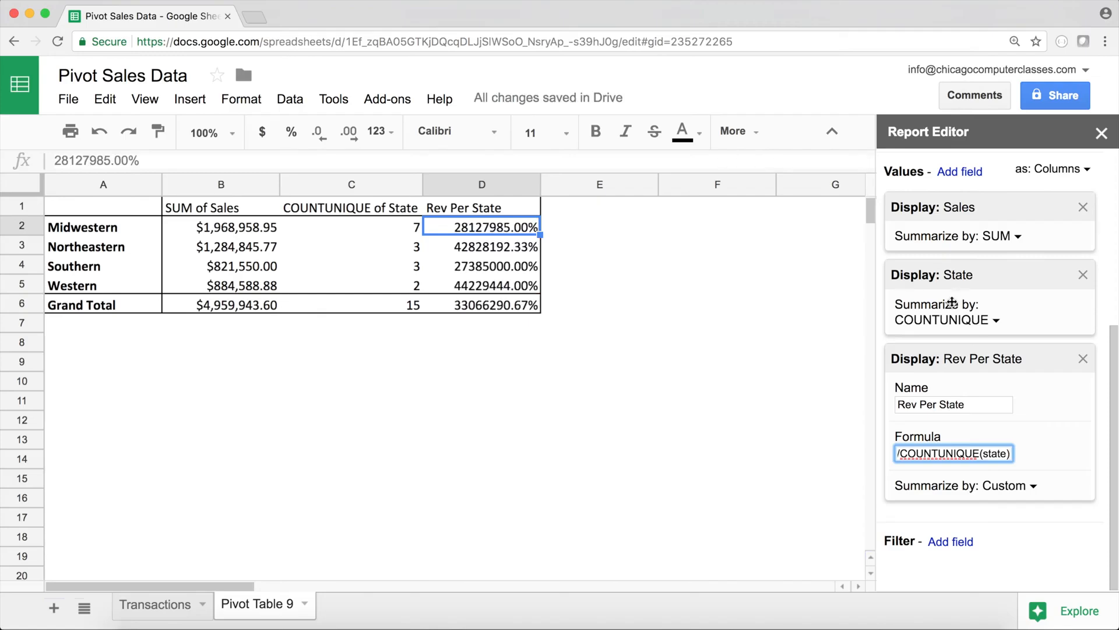
# Step: Format the Rev Per State values in D2:D6 as currency and check the Midwestern sales sum and state count
pyautogui.moveTo(506, 230); pyautogui.dragTo(507, 307)
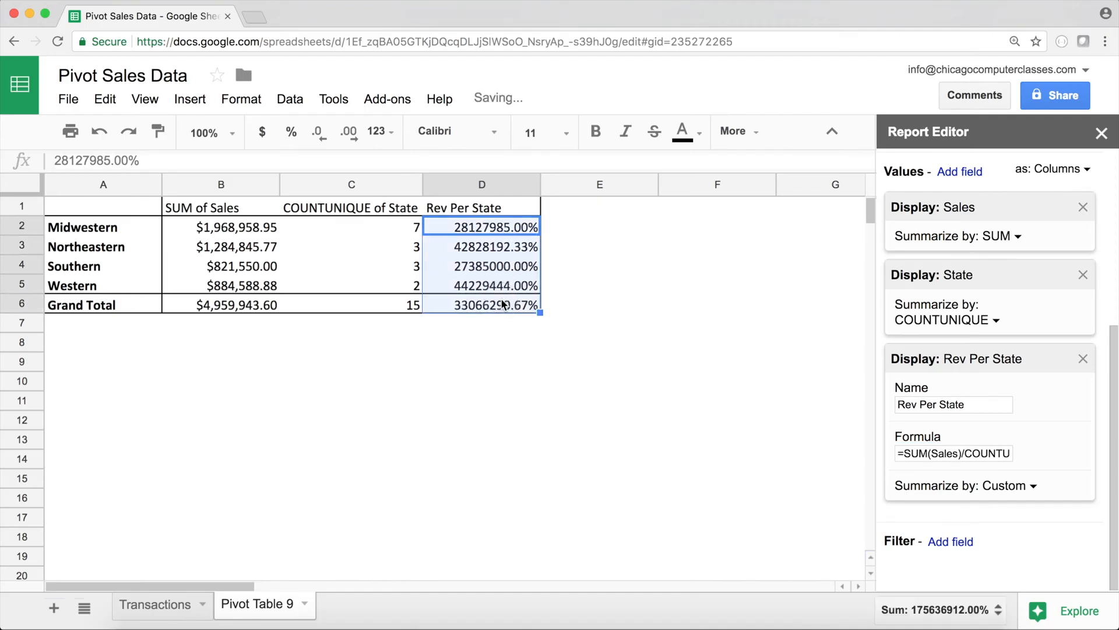
pyautogui.click(263, 134)
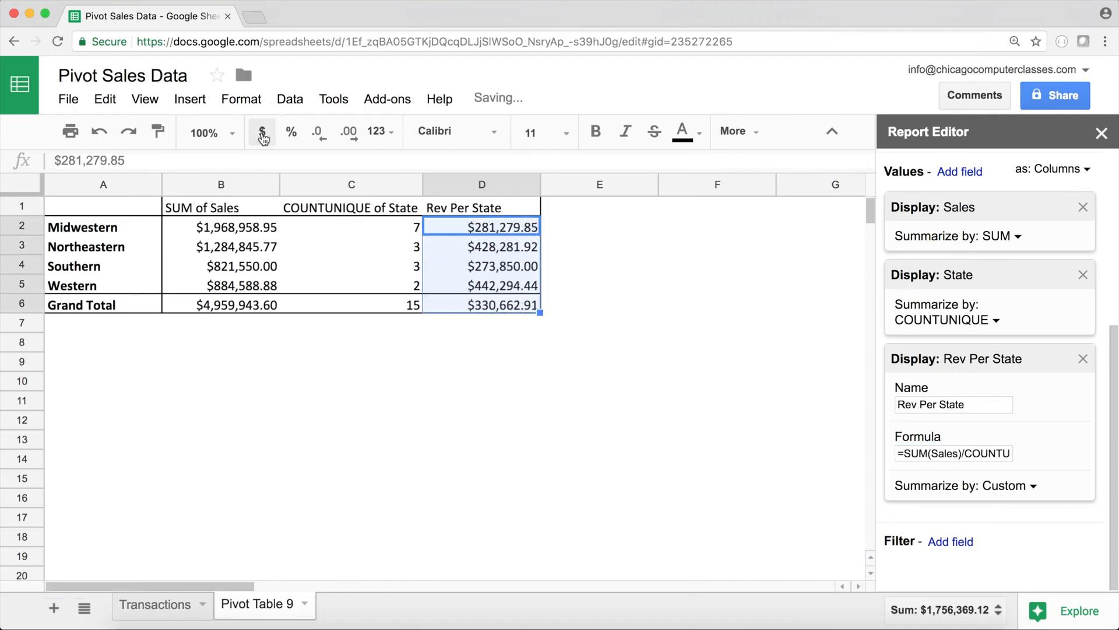
pyautogui.click(258, 230)
pyautogui.click(343, 225)
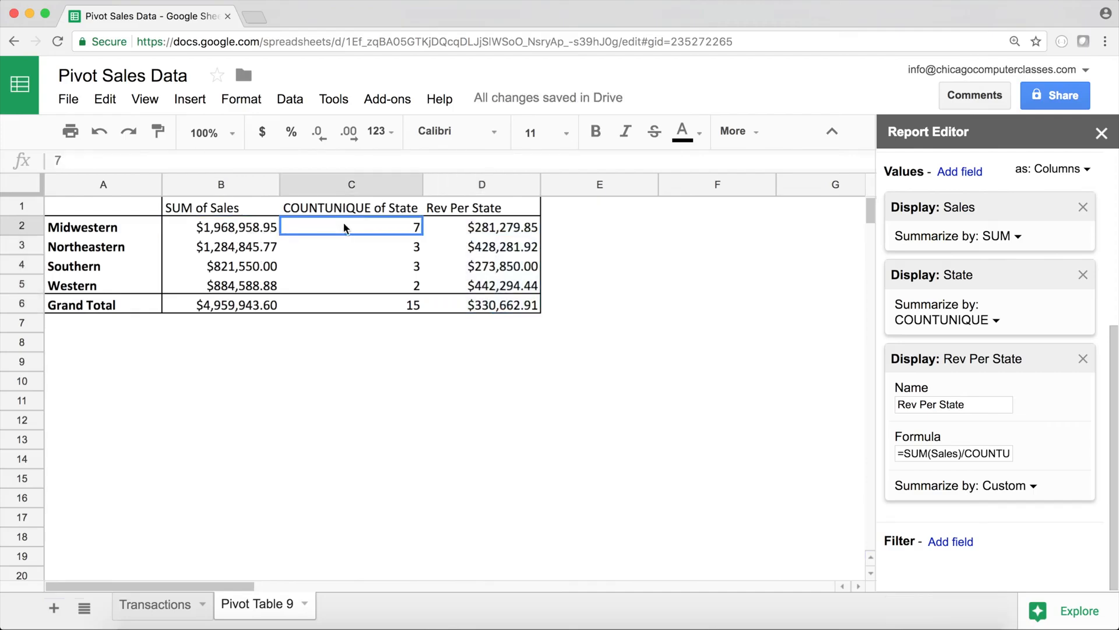
# Step: Examine the Northeastern sales sum and state count, and the SUM and COUNTUNIQUE parts of the Rev Per State formula
pyautogui.click(251, 246)
pyautogui.click(364, 251)
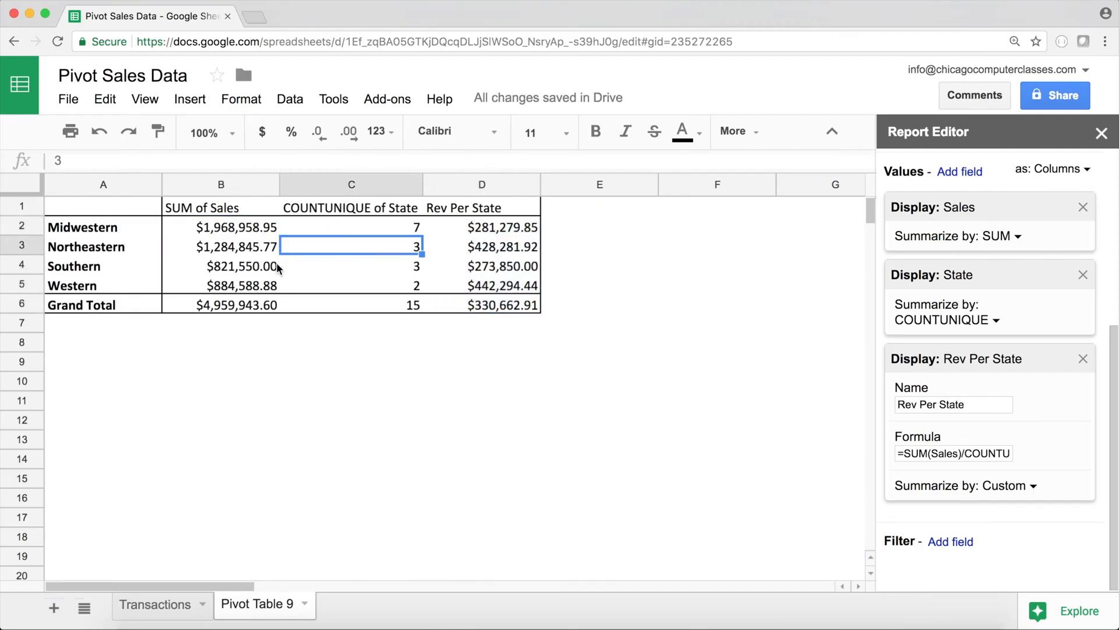
pyautogui.click(1024, 452)
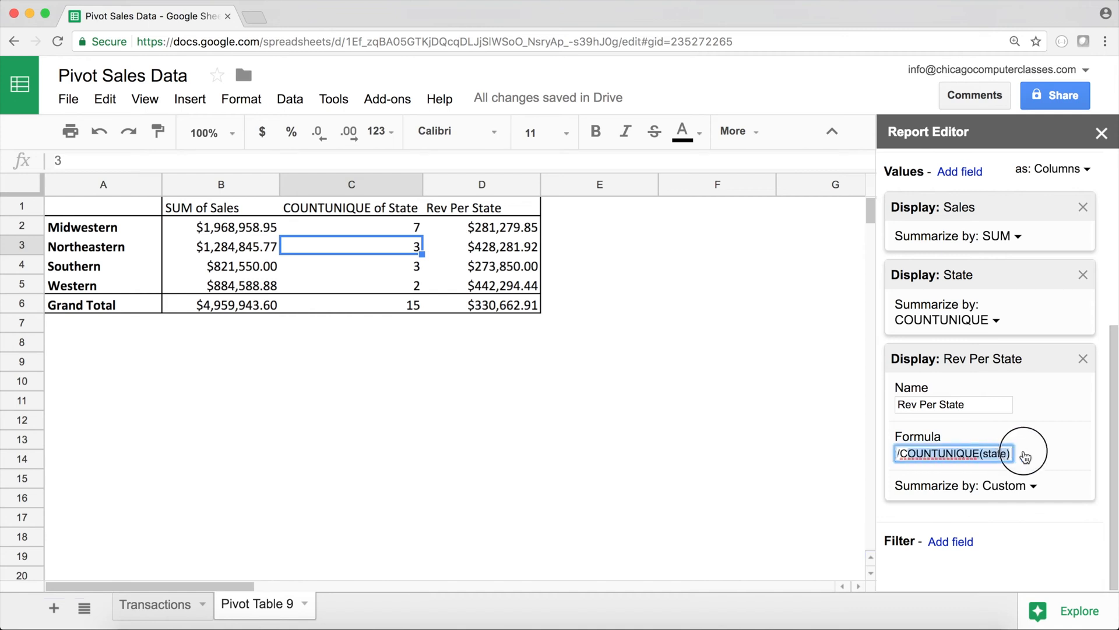
pyautogui.click(965, 451)
pyautogui.moveTo(952, 451); pyautogui.dragTo(825, 450)
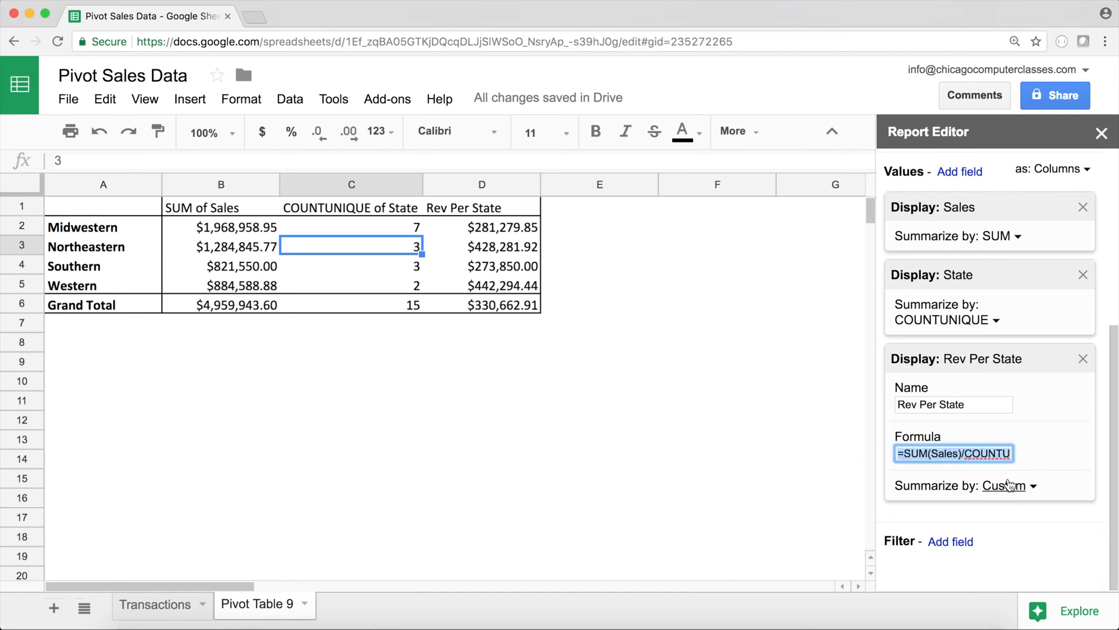
pyautogui.click(918, 455)
pyautogui.doubleClick(919, 454)
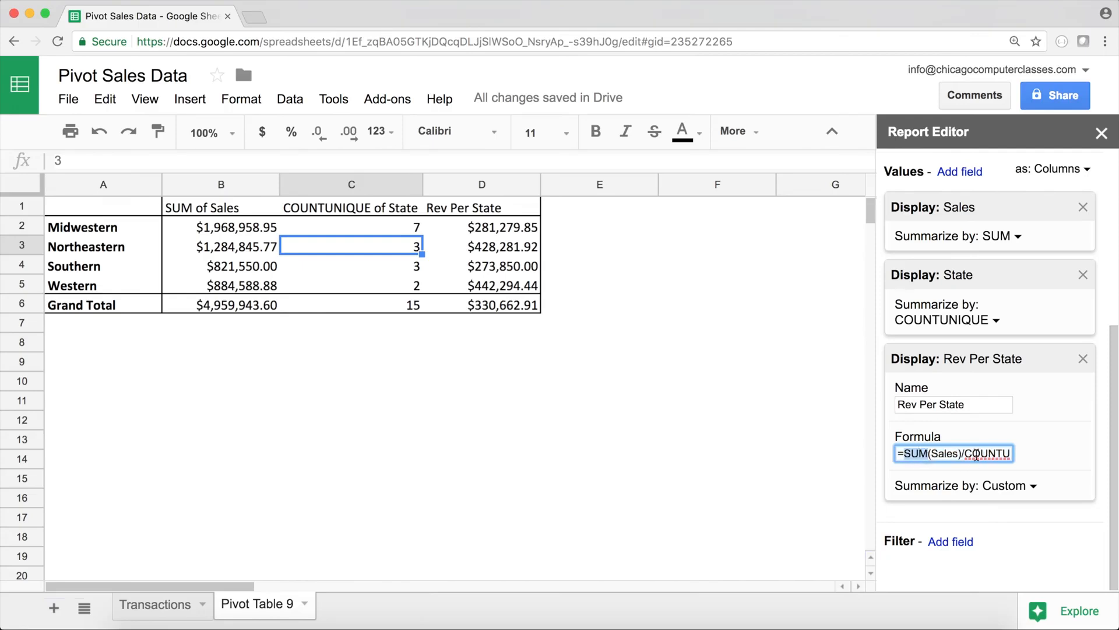
pyautogui.doubleClick(954, 454)
pyautogui.doubleClick(977, 455)
pyautogui.doubleClick(915, 454)
# Step: Glance at the Transactions data and review the summary functions available for the pivot table's Sales value, leaving SUM selected
pyautogui.click(156, 606)
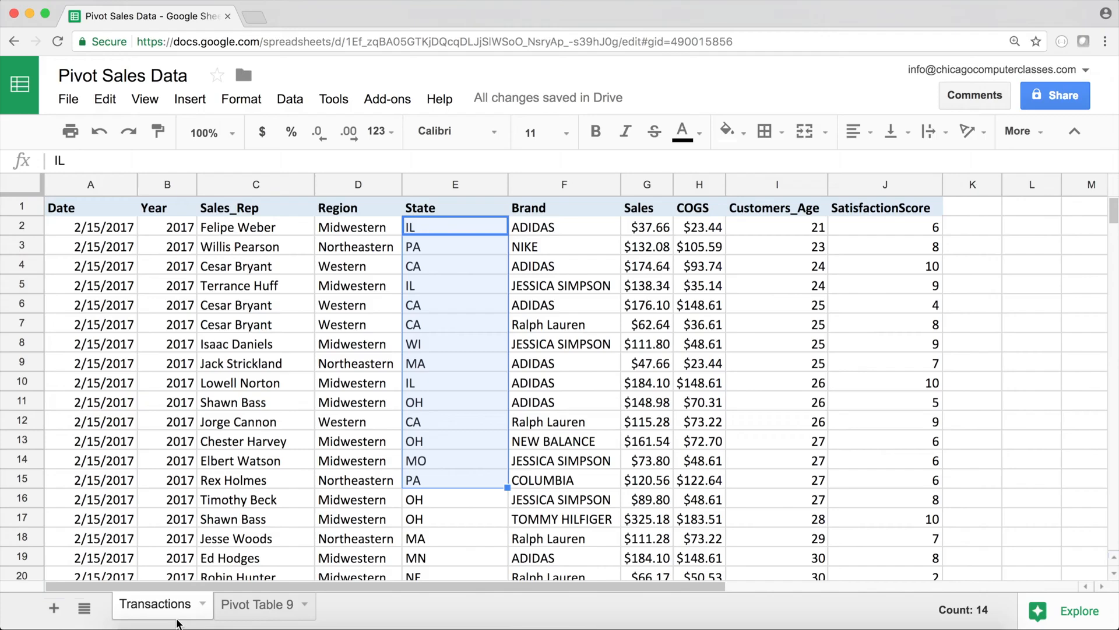
pyautogui.click(245, 605)
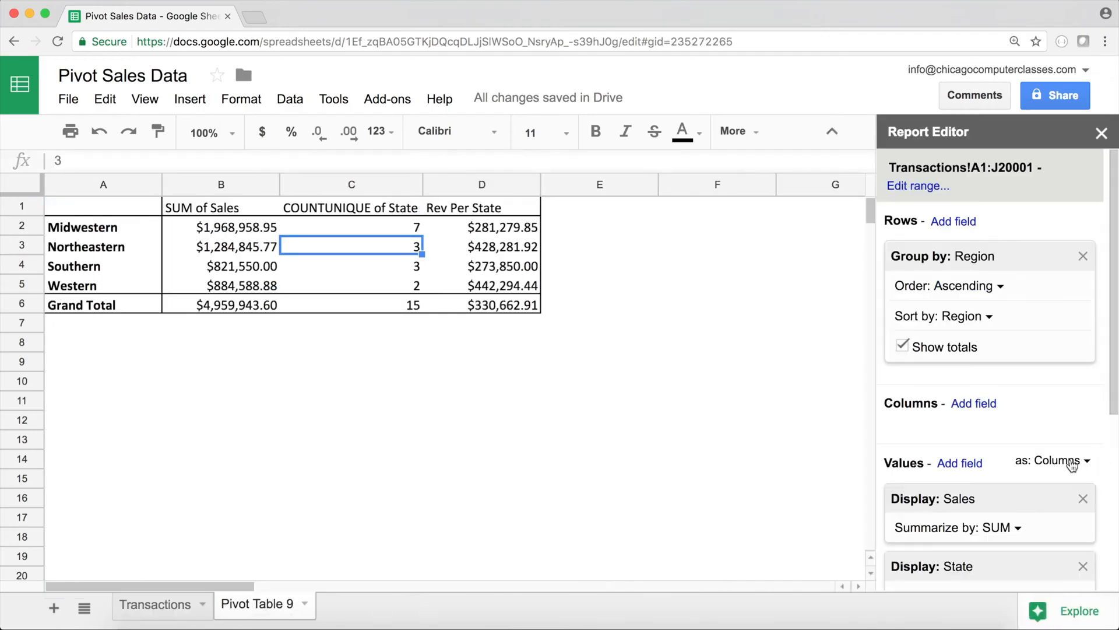
pyautogui.scroll(-4, 1026, 445)
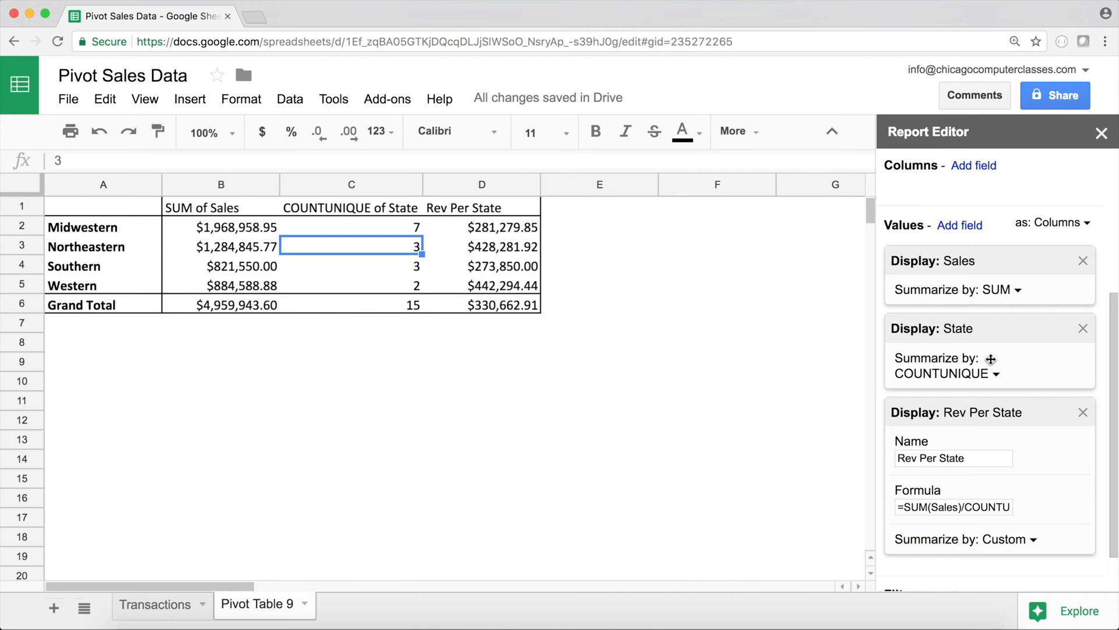
pyautogui.scroll(-1, 1014, 307)
pyautogui.click(1012, 272)
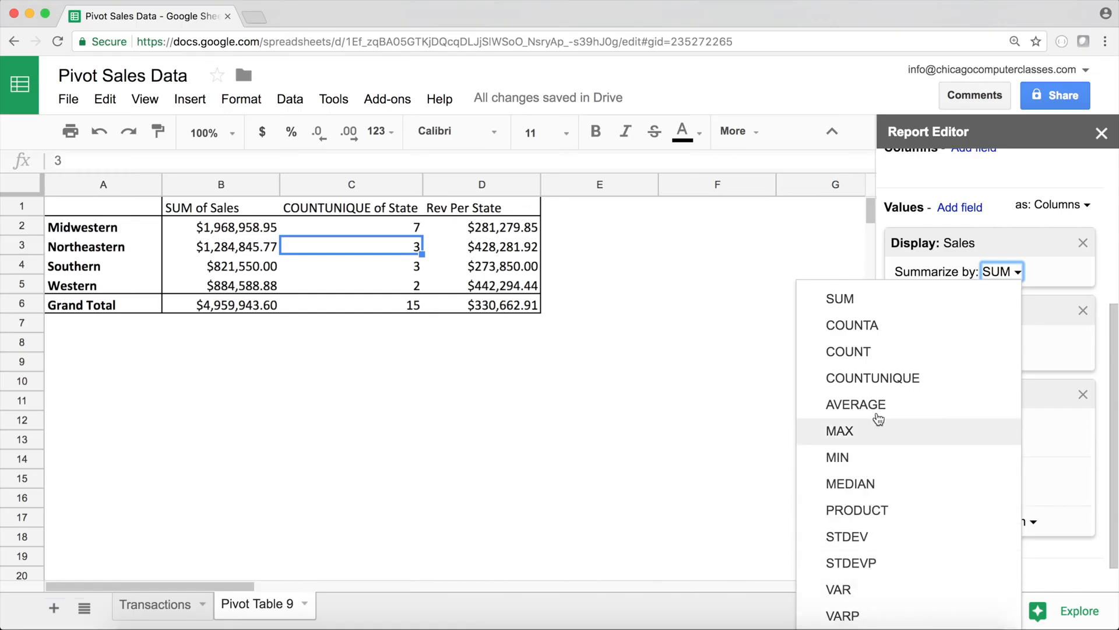
pyautogui.click(1050, 276)
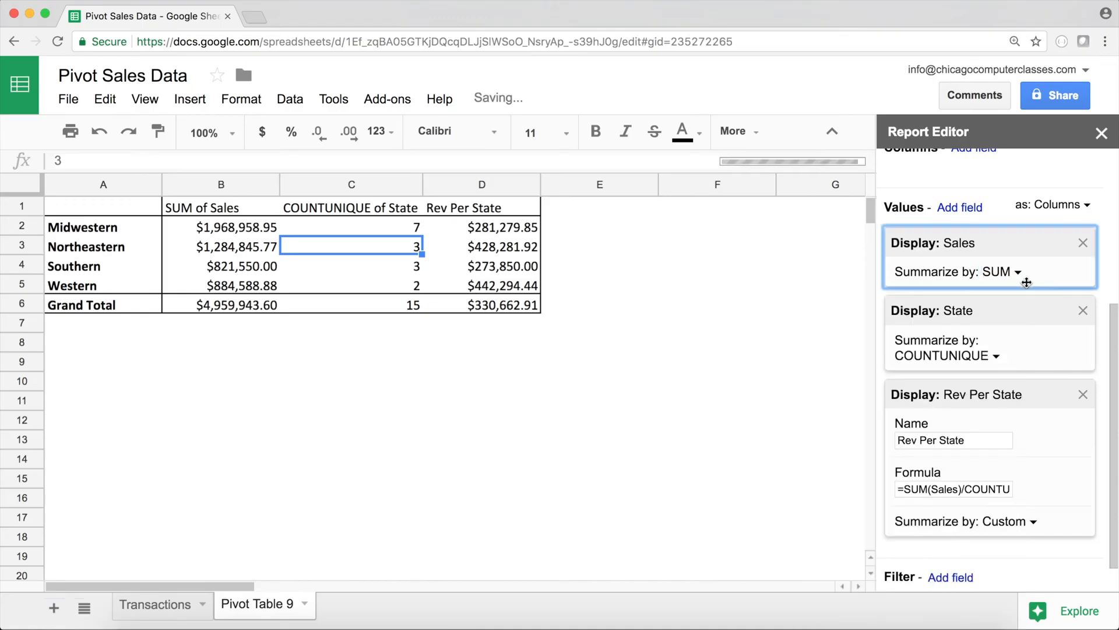
# Step: Review the SatisfactionScore values in J2:J13 of the Transactions sheet and return to the Pivot Table 9 sheet
pyautogui.click(155, 604)
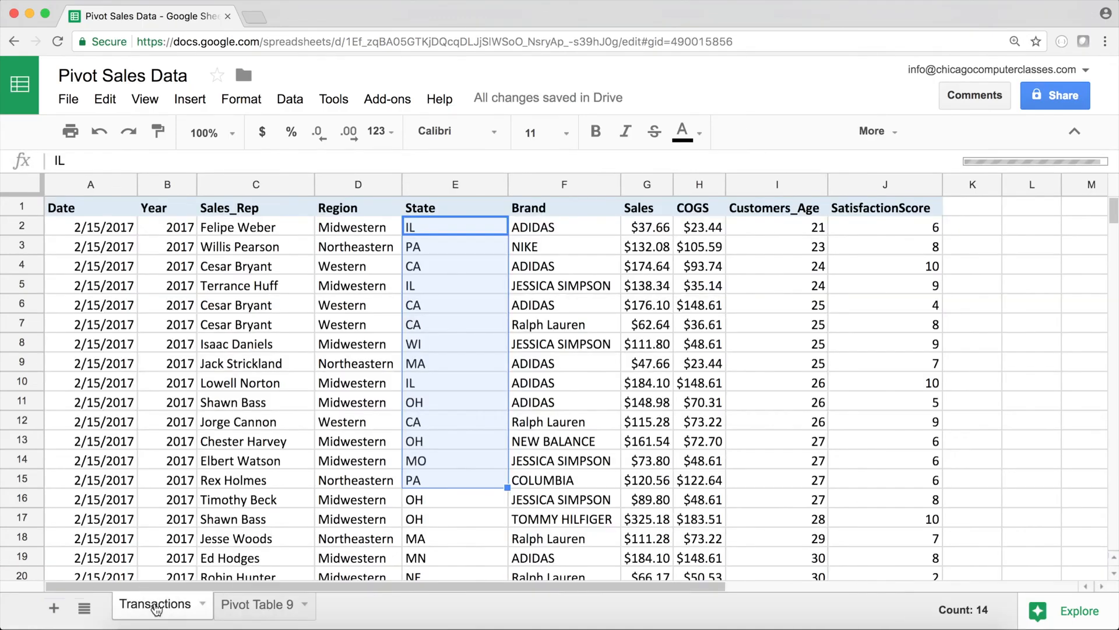
pyautogui.moveTo(880, 227); pyautogui.dragTo(878, 442)
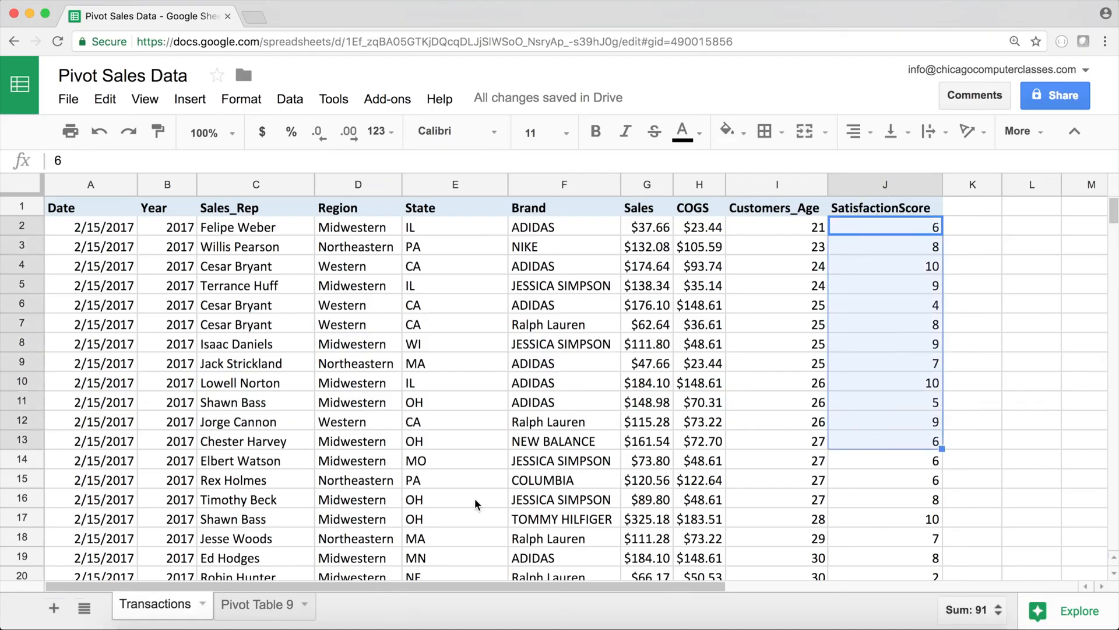
pyautogui.click(258, 607)
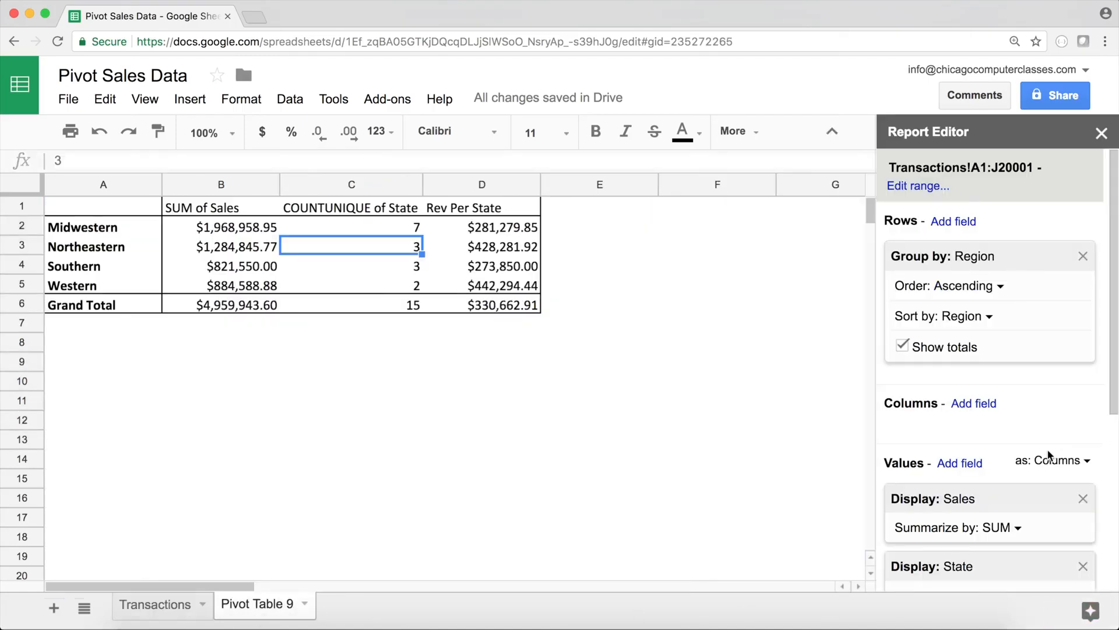
# Step: Remove the Rev Per State, State and Sales fields from the pivot table's values
pyautogui.scroll(-5, 1067, 471)
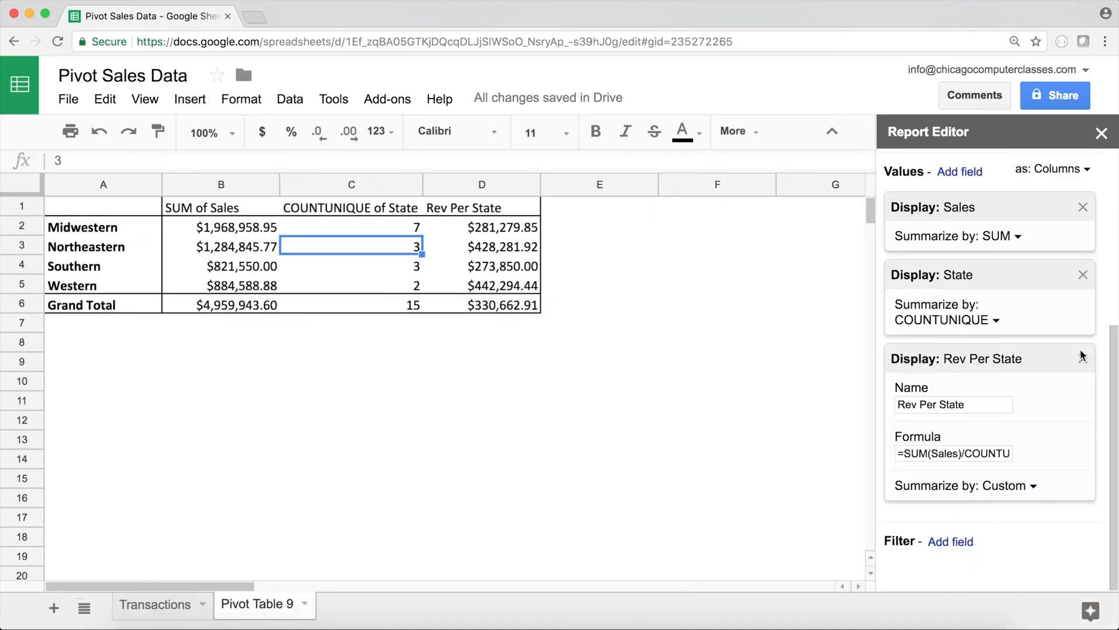
pyautogui.click(1082, 357)
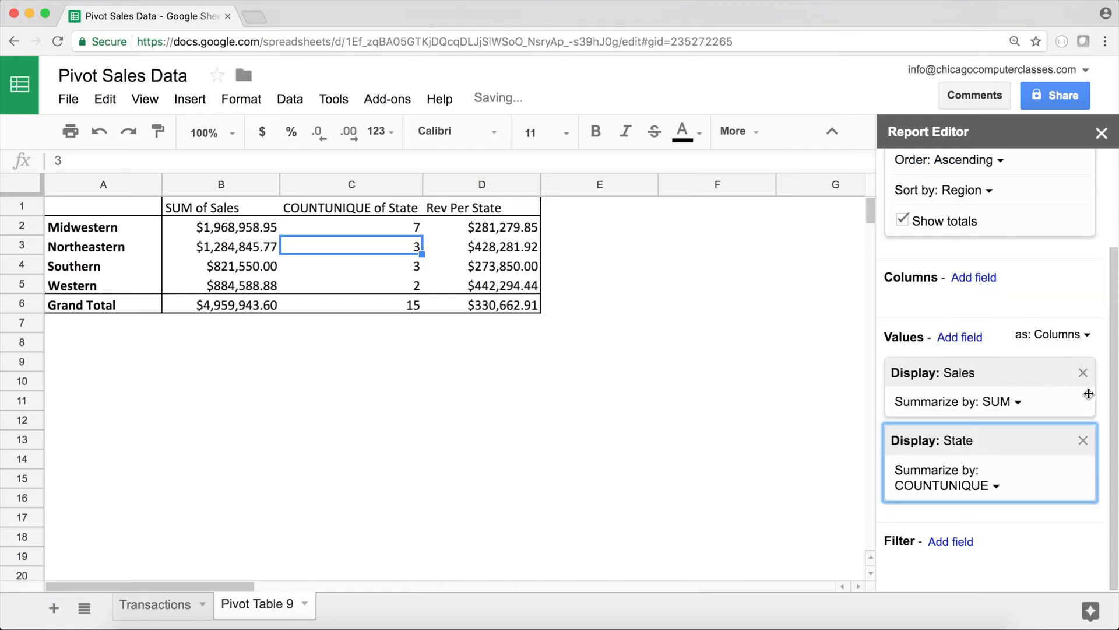
pyautogui.click(1084, 441)
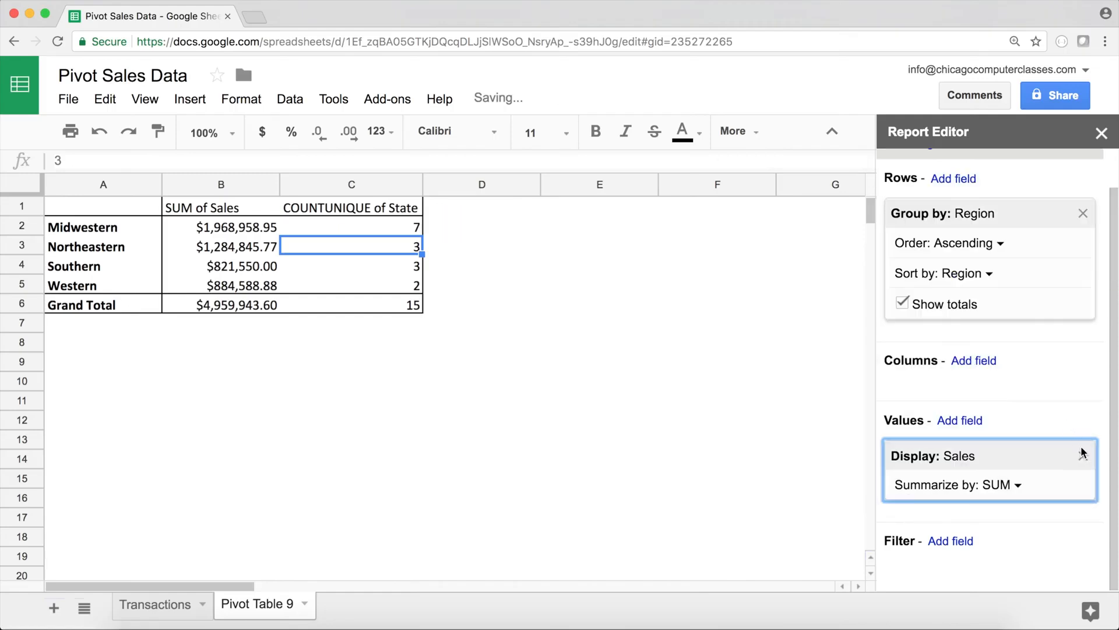
pyautogui.click(1084, 456)
# Step: Add SatisfactionScore as a pivot table value summarized by AVERAGE and review the regional averages in B1:B5
pyautogui.click(960, 463)
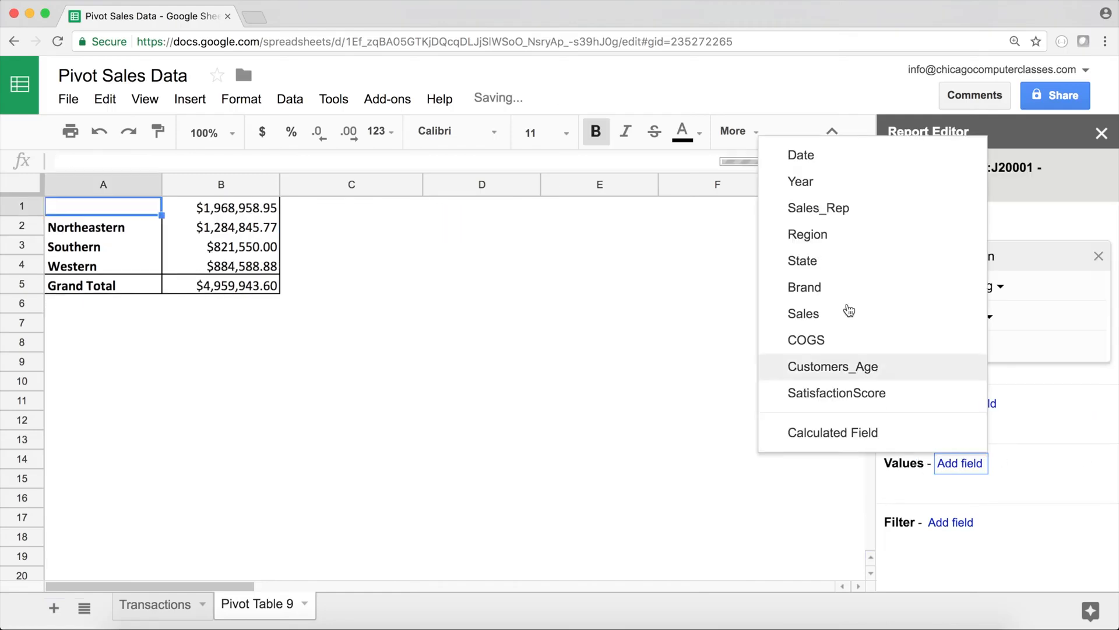
pyautogui.click(853, 393)
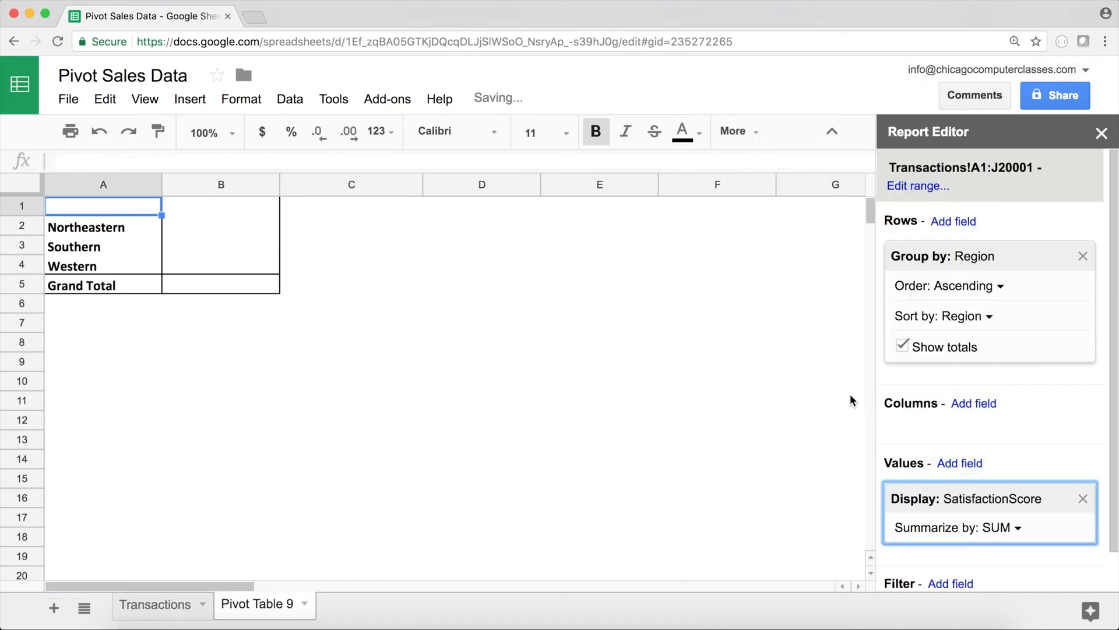
pyautogui.scroll(-1, 1054, 451)
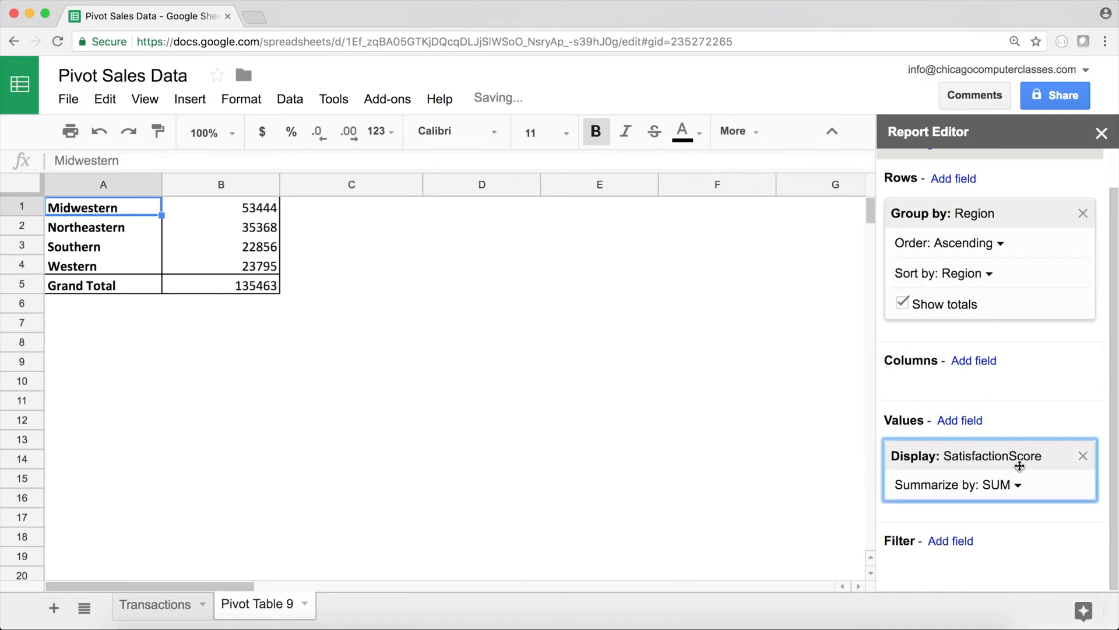
pyautogui.click(1015, 485)
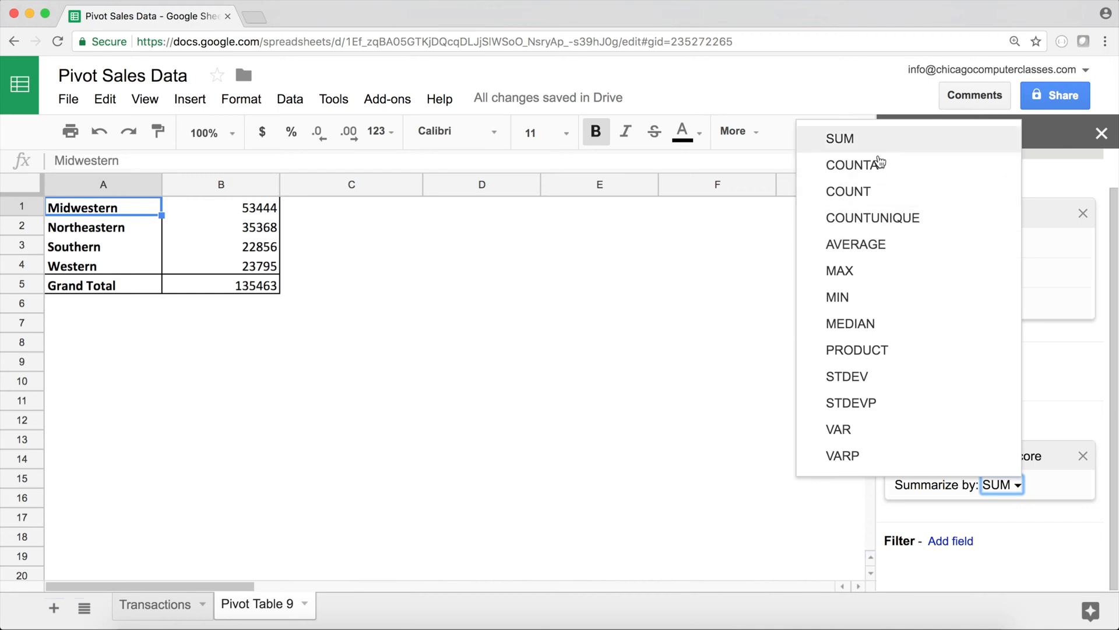
pyautogui.click(868, 244)
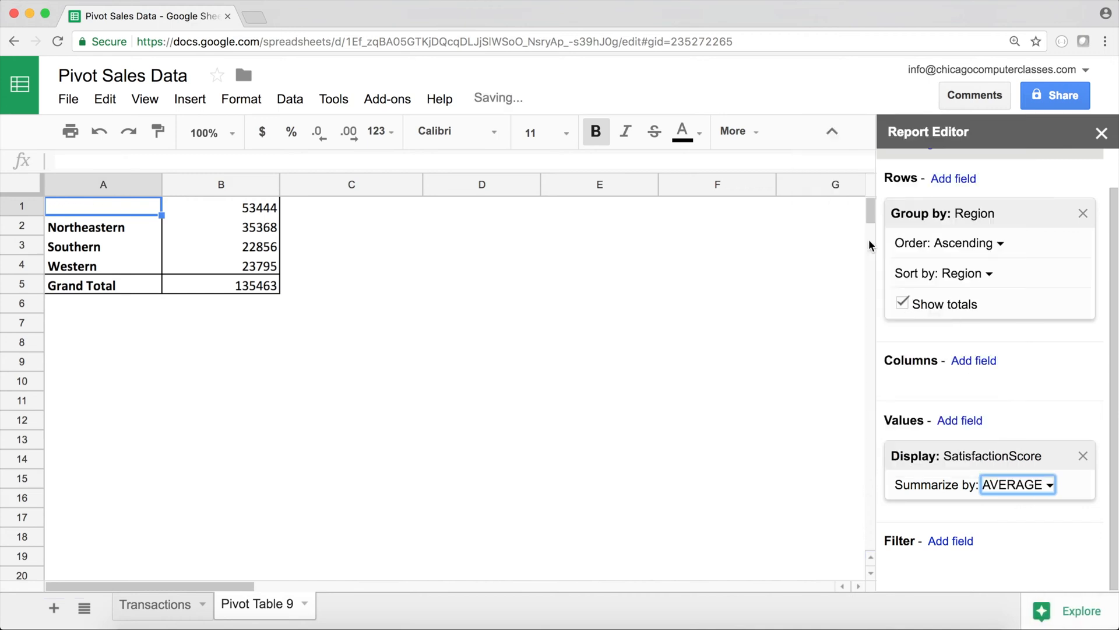
pyautogui.click(237, 211)
pyautogui.moveTo(239, 236); pyautogui.dragTo(232, 284)
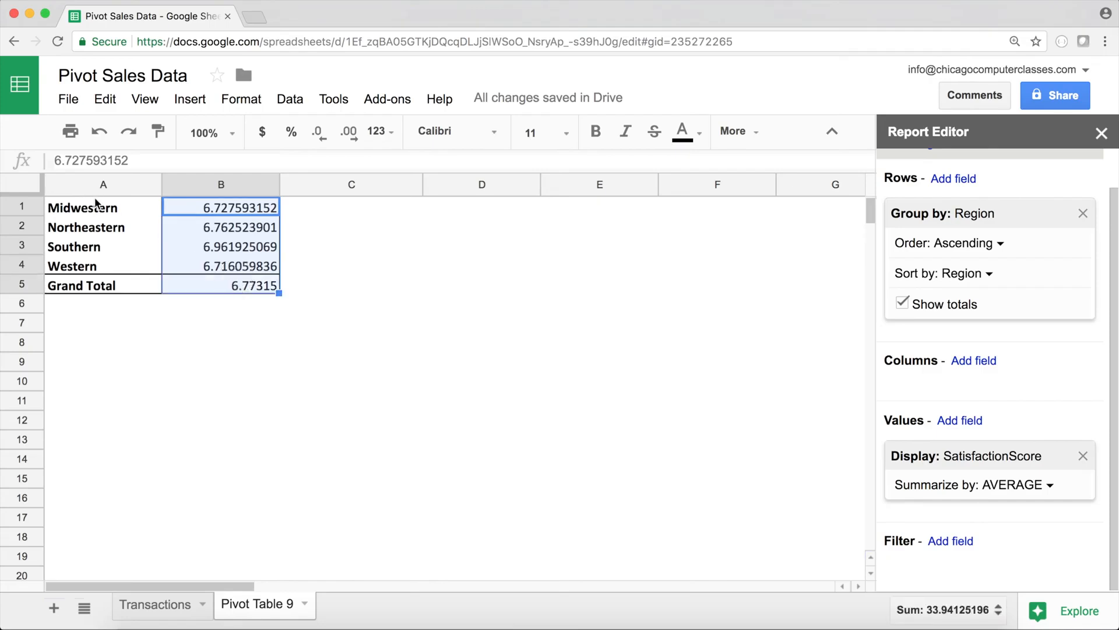
# Step: Try summarizing SatisfactionScore by STDEV and switch the summary back to AVERAGE
pyautogui.click(1017, 485)
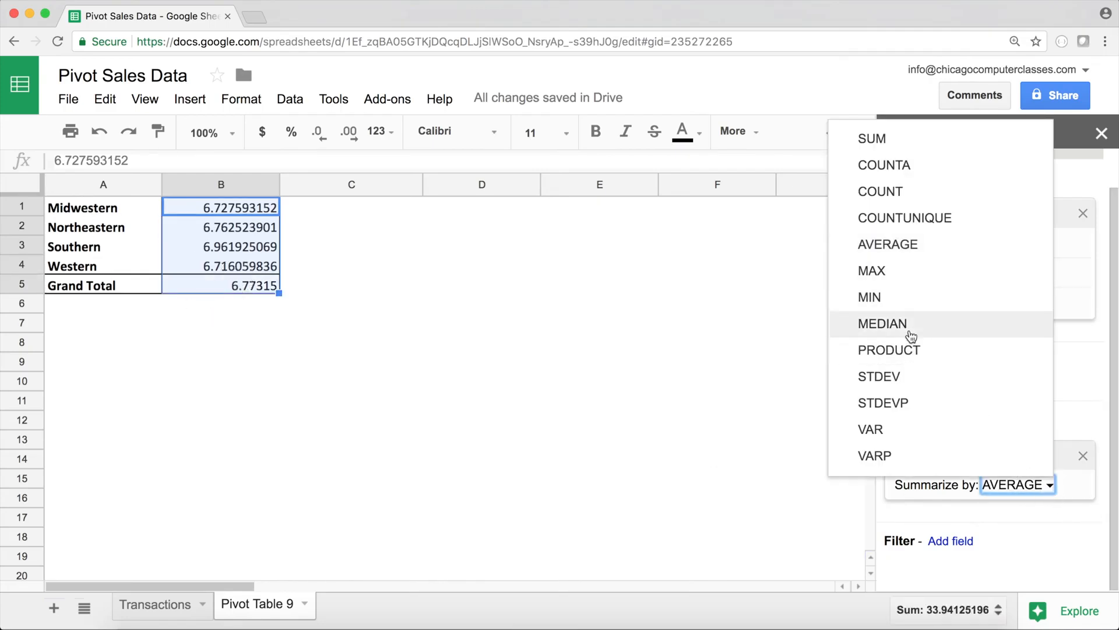
pyautogui.click(905, 378)
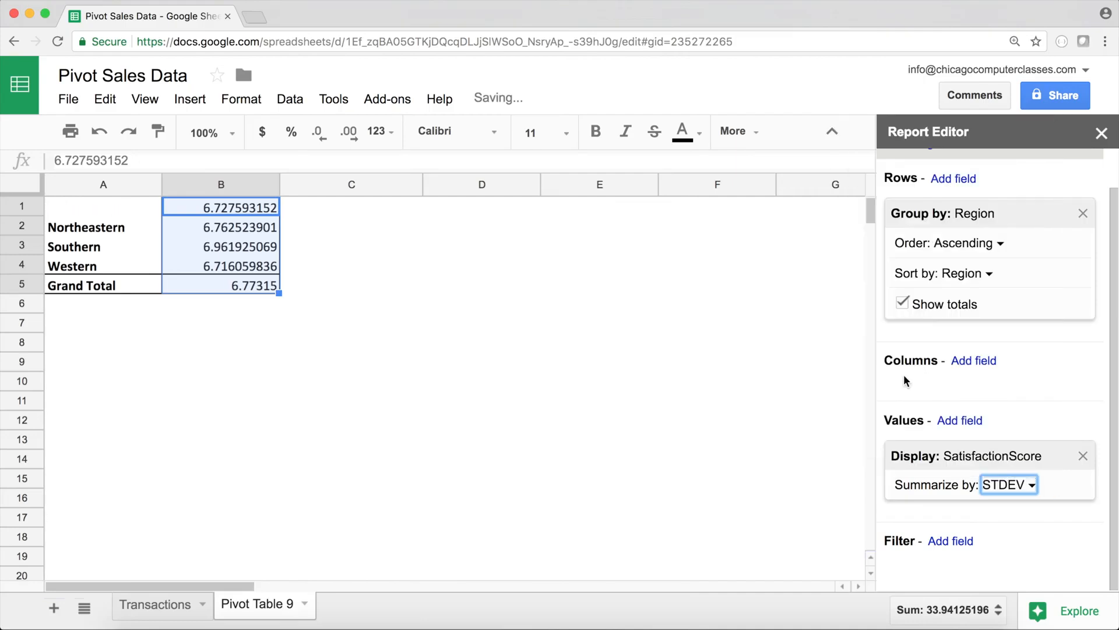
pyautogui.click(1023, 488)
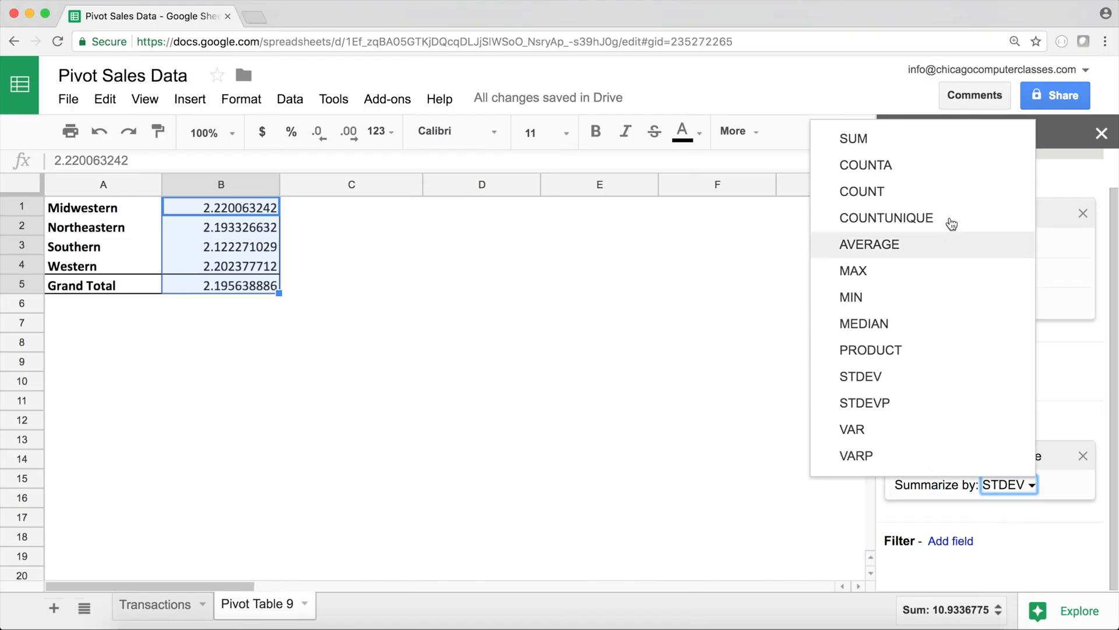
pyautogui.click(896, 250)
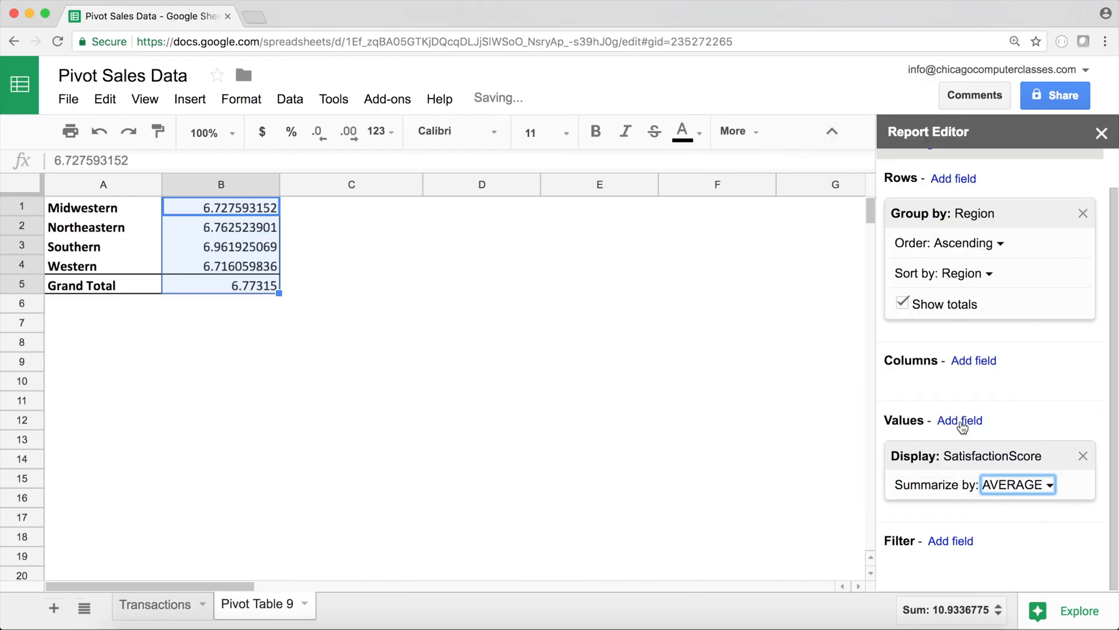
# Step: Add a calculated field to the pivot table's values and name it Average Deviation
pyautogui.click(959, 421)
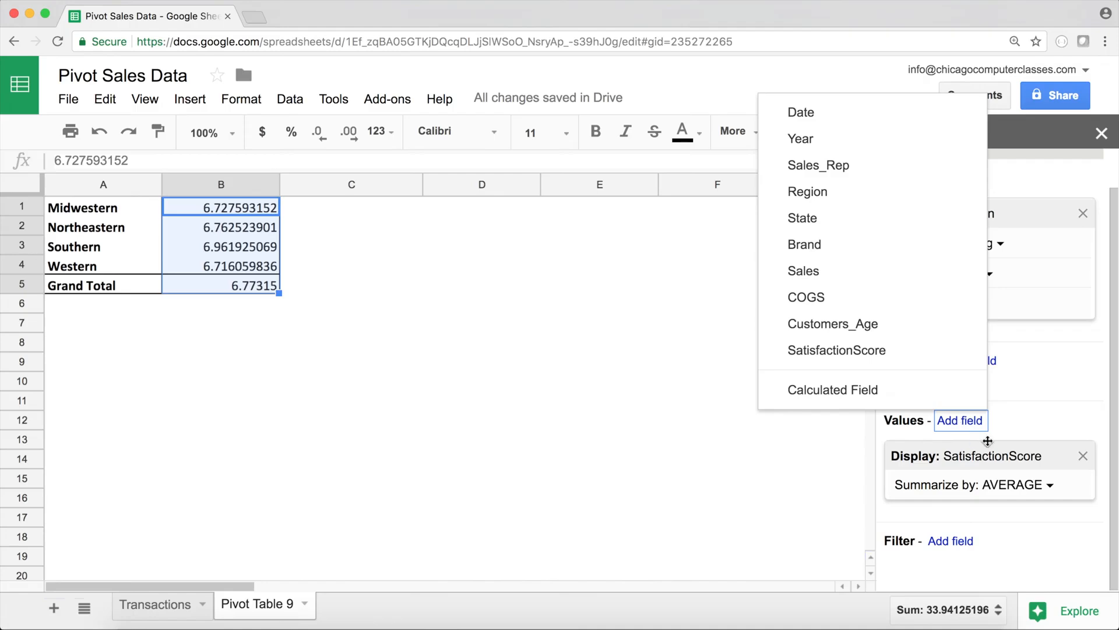
pyautogui.click(836, 390)
pyautogui.moveTo(998, 407); pyautogui.dragTo(854, 403)
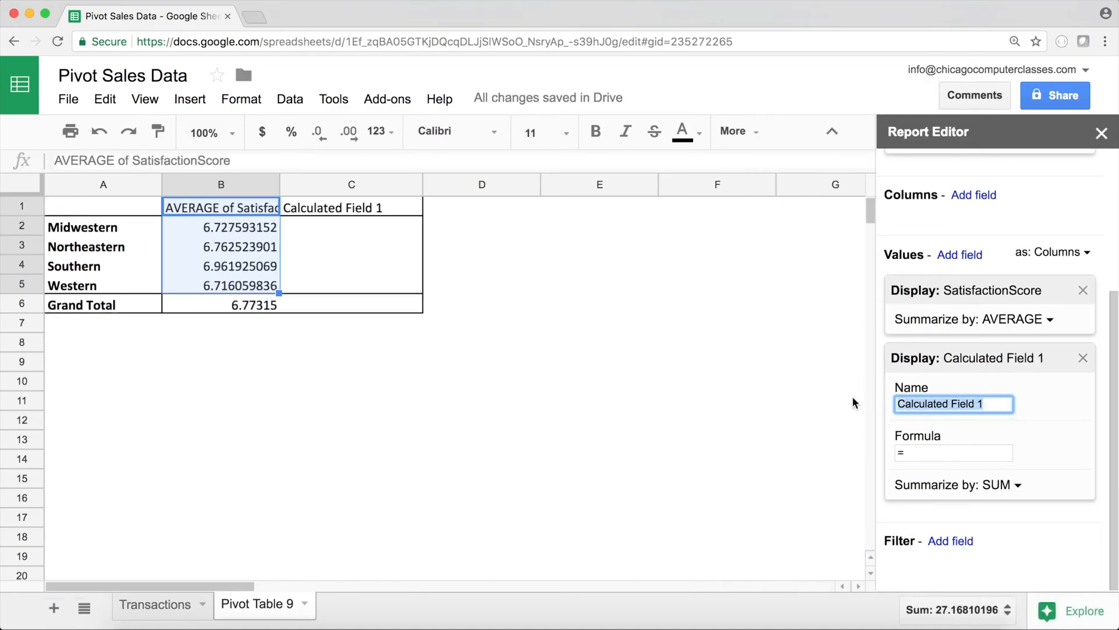
pyautogui.write('Av')
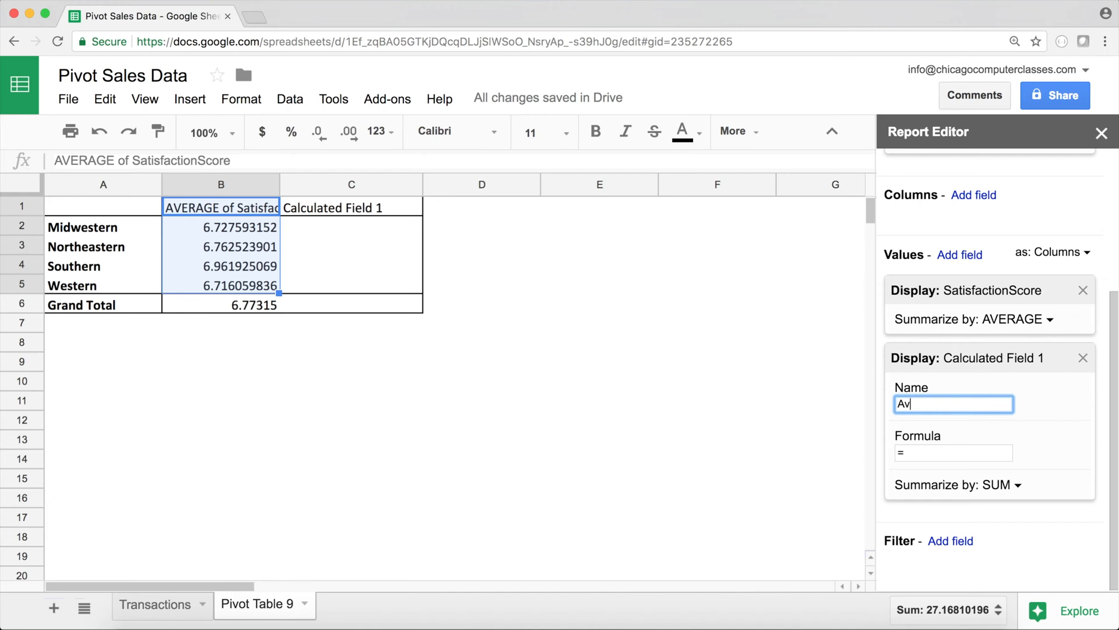
pyautogui.write('erage Deviation')
# Step: Set the Average Deviation calculated field to summarize by Custom
pyautogui.click(944, 448)
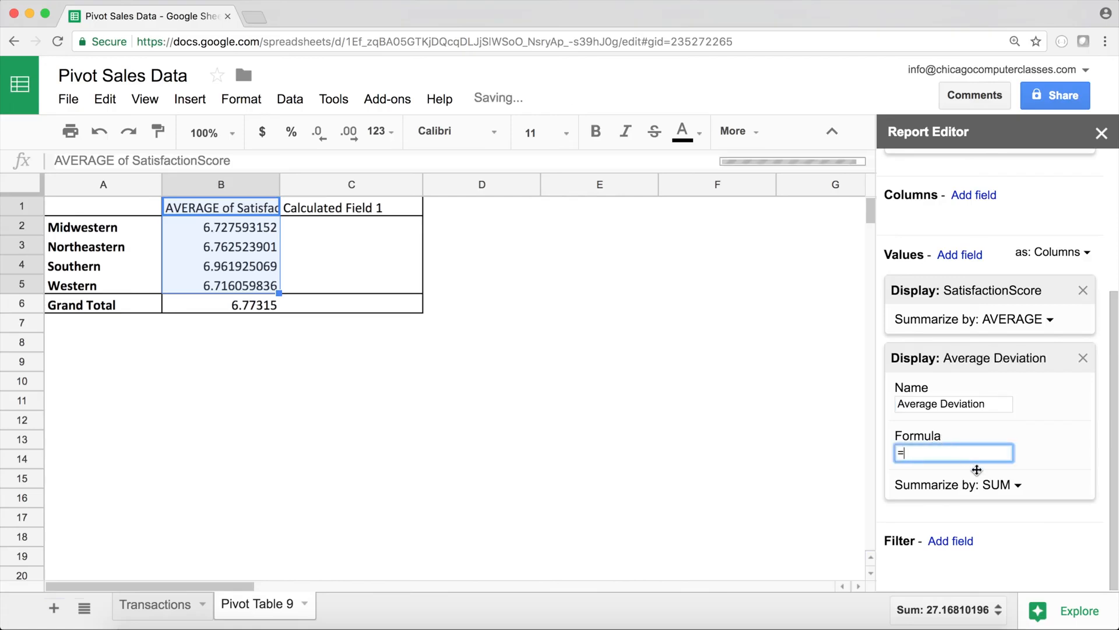
pyautogui.click(998, 487)
pyautogui.click(965, 538)
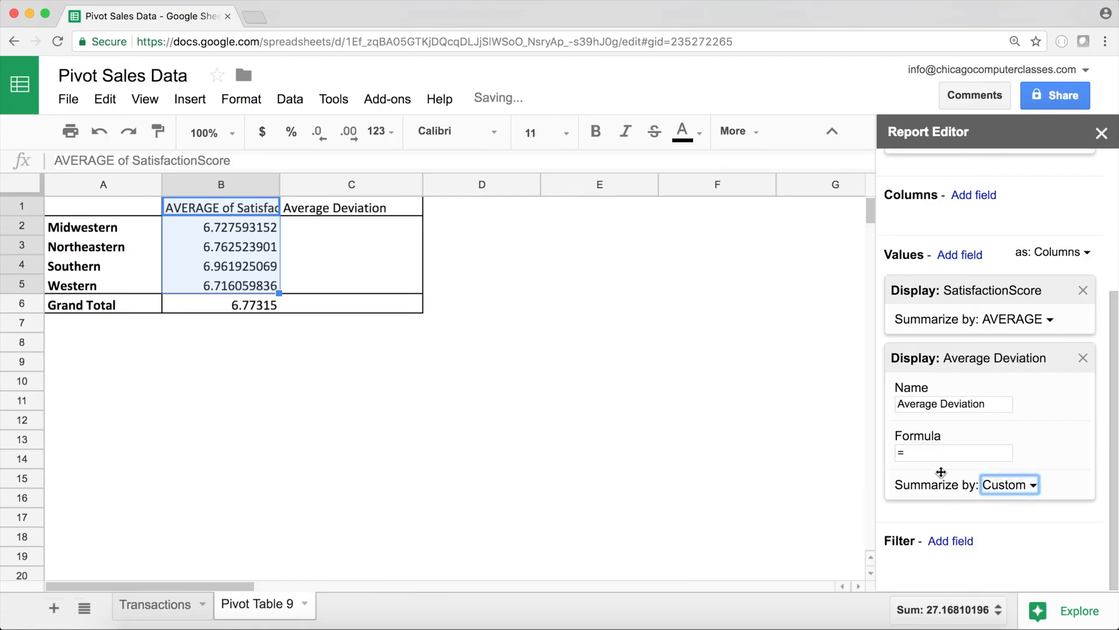
# Step: Set the Average Deviation formula to =AVEDEV(SatisfactionScore)
pyautogui.click(935, 454)
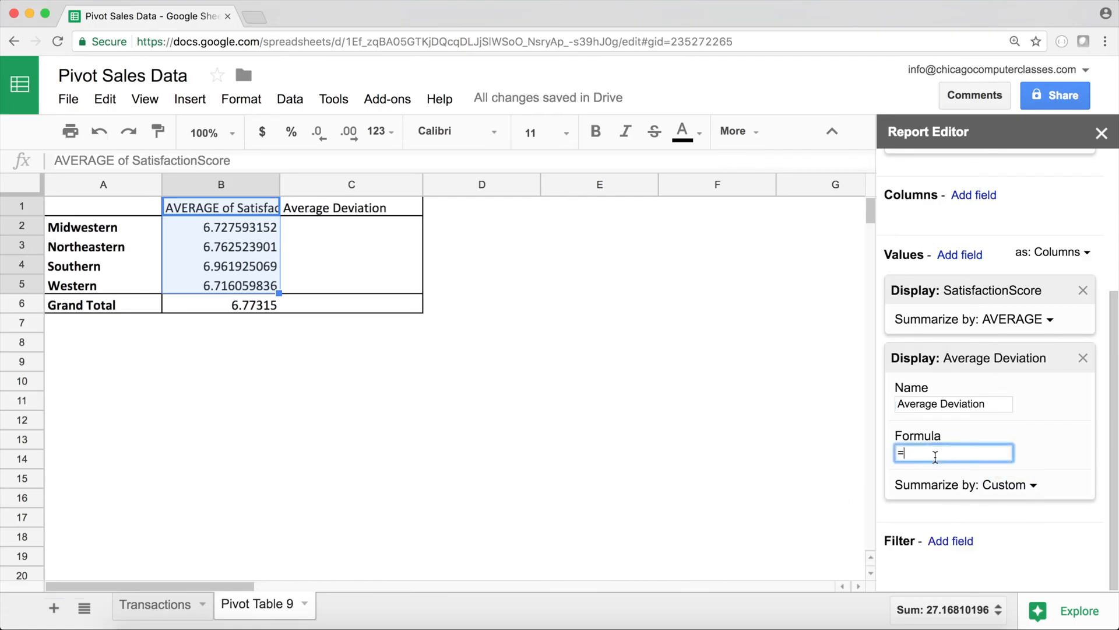
pyautogui.write('AVEDEV(')
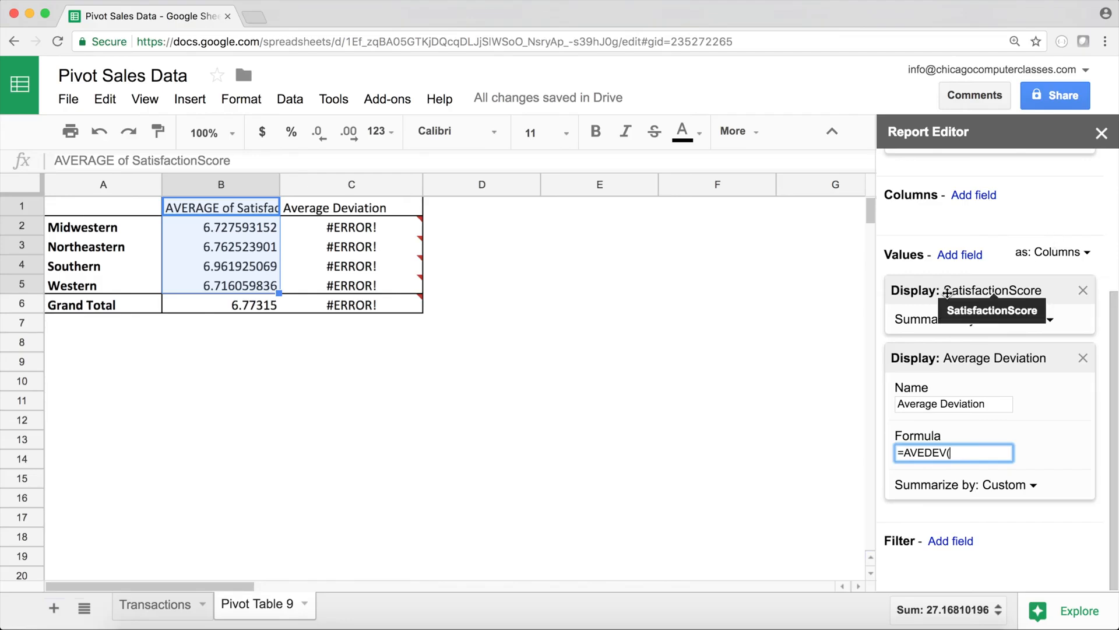
pyautogui.write('S')
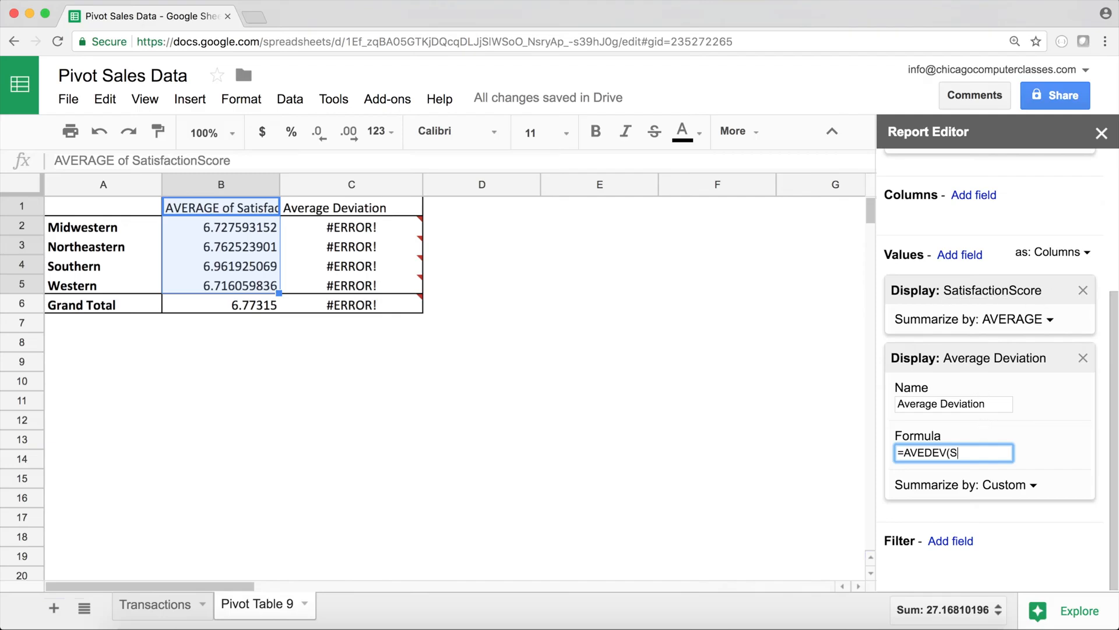
pyautogui.write('atisfactionScore')
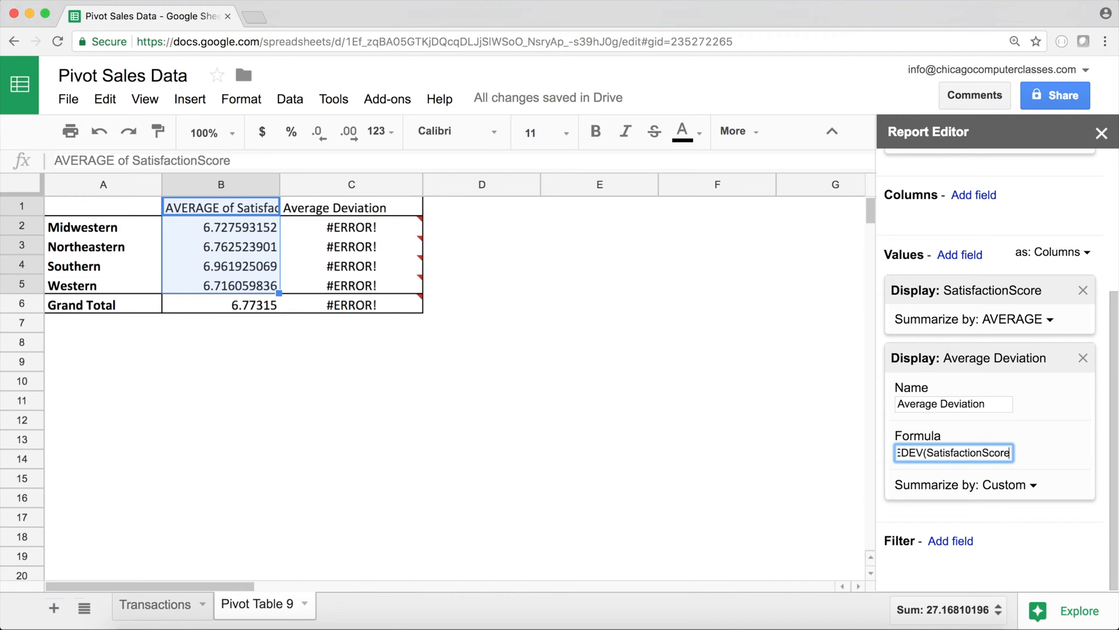
pyautogui.write(')')
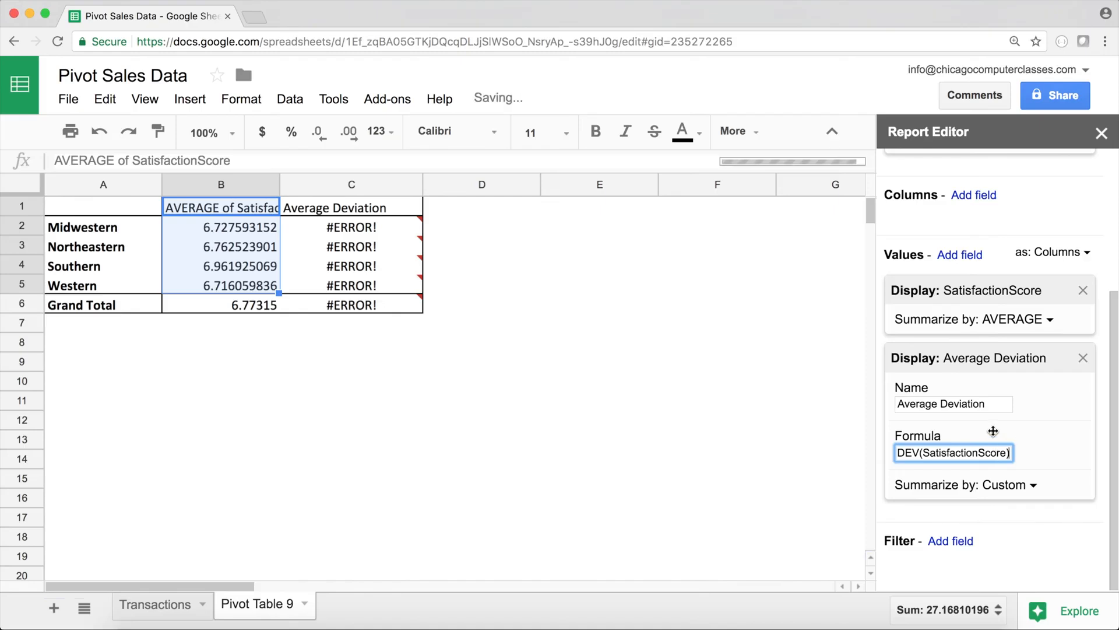
# Step: Examine the Average Deviation results, its AVEDEV formula and the summary functions offered for SatisfactionScore
pyautogui.moveTo(382, 226); pyautogui.dragTo(382, 304)
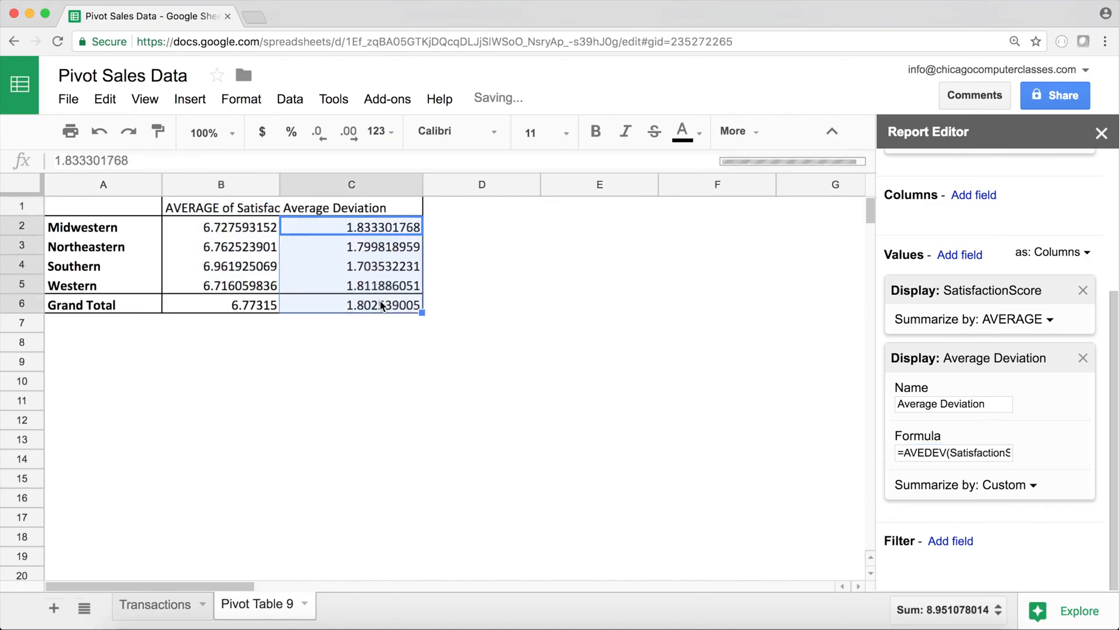
pyautogui.click(931, 453)
pyautogui.moveTo(931, 453); pyautogui.dragTo(1041, 453)
pyautogui.click(997, 453)
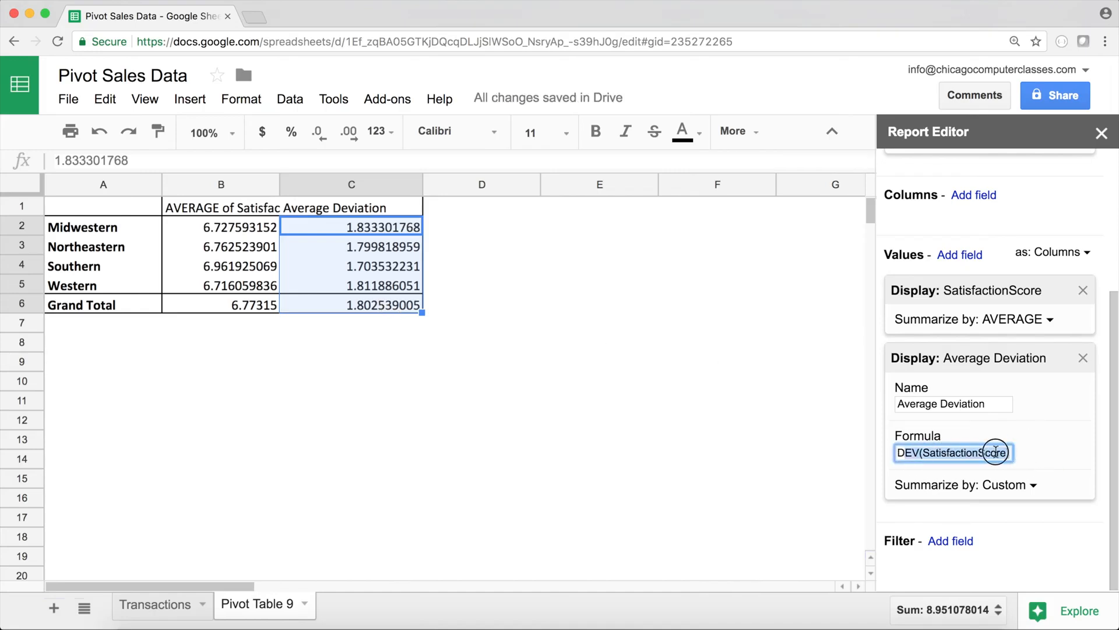
pyautogui.click(1017, 320)
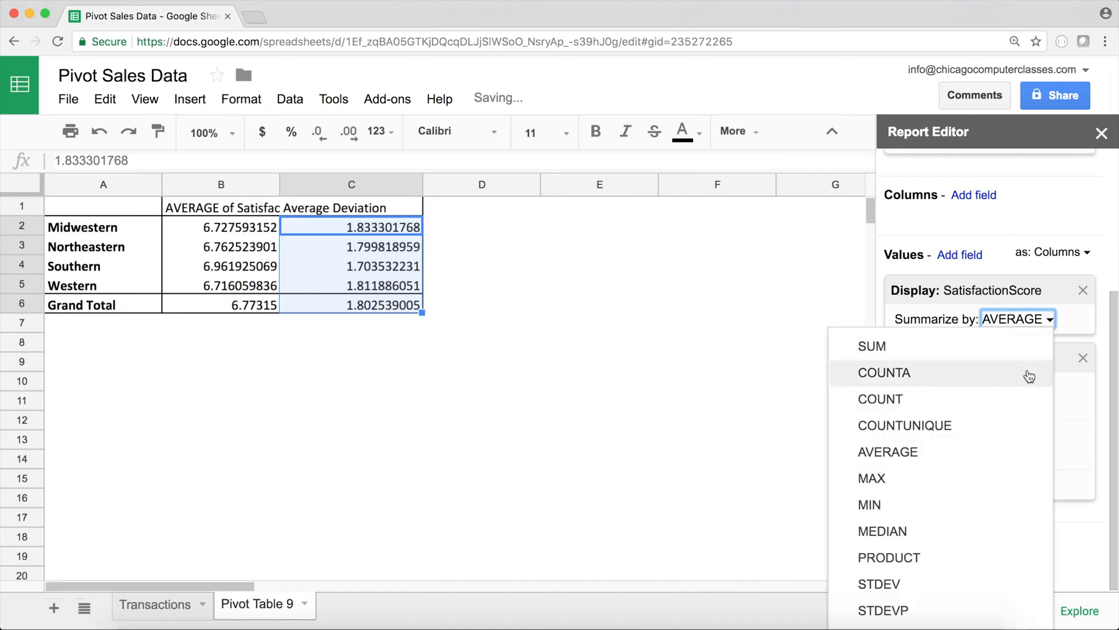
pyautogui.click(1035, 322)
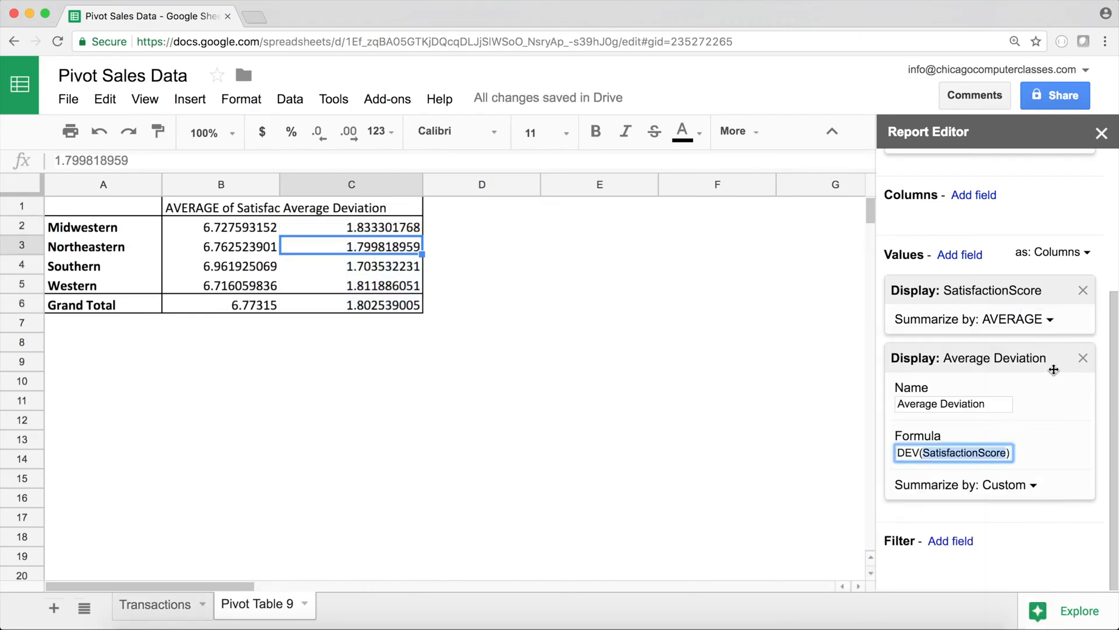
# Step: Remove the Average Deviation field from the pivot table's values and summarize SatisfactionScore by SUM
pyautogui.click(1084, 359)
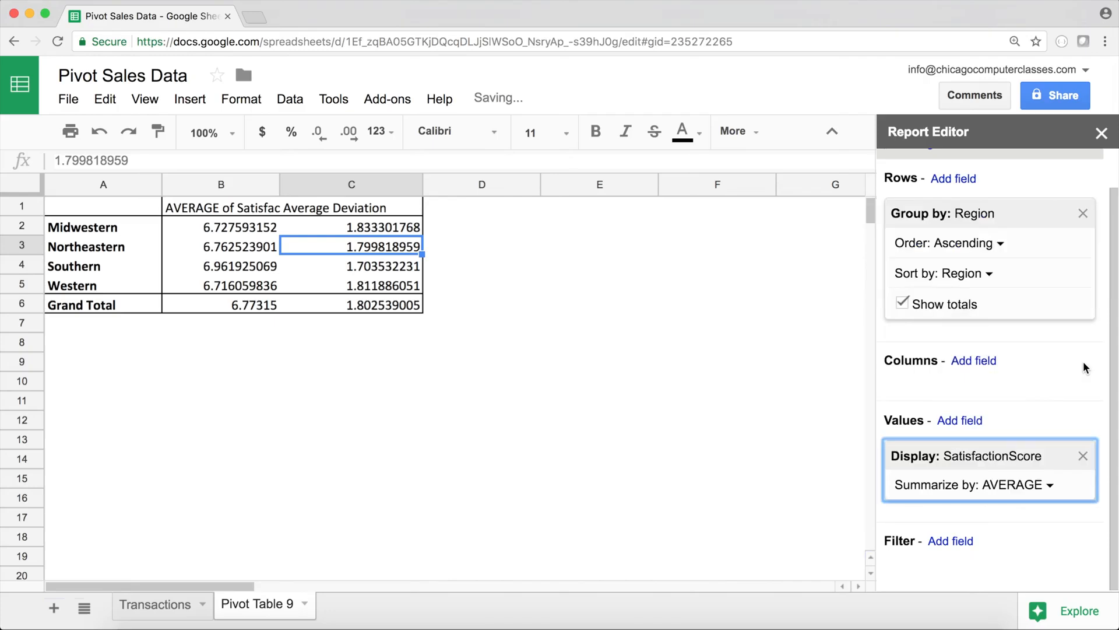
pyautogui.click(1032, 487)
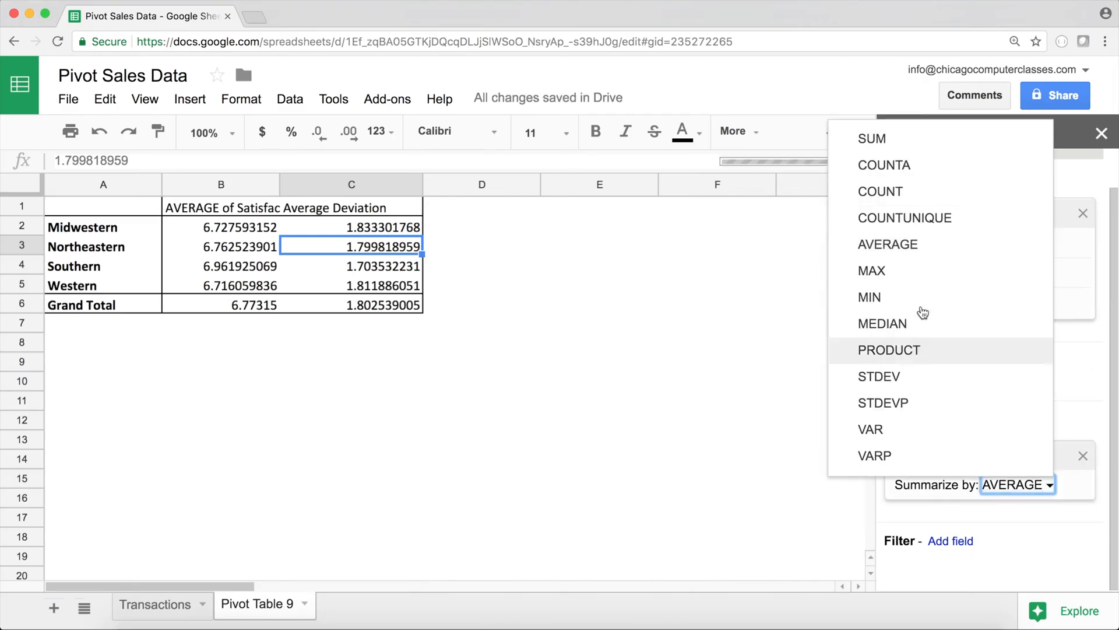
pyautogui.click(911, 139)
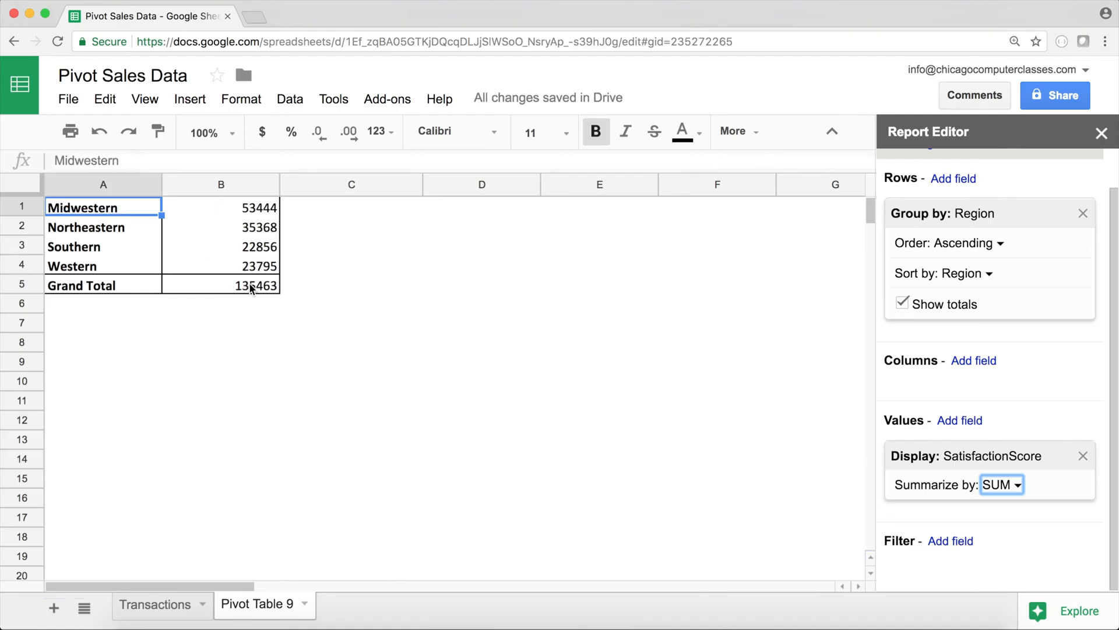
pyautogui.click(225, 184)
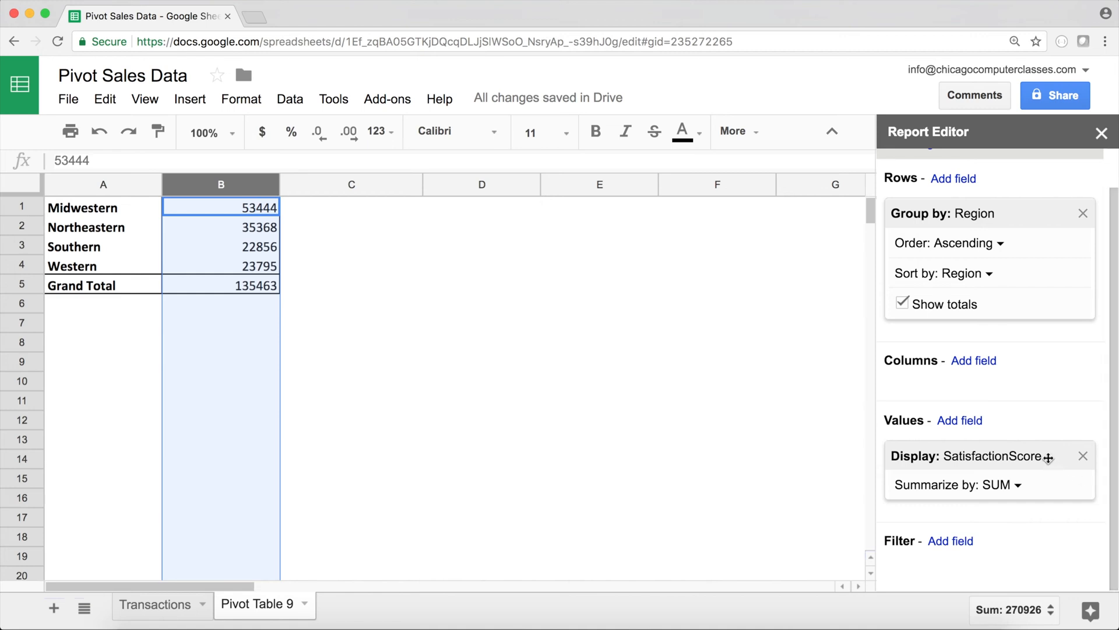
# Step: Replace SatisfactionScore with the Sales field in the pivot table's values
pyautogui.click(1082, 454)
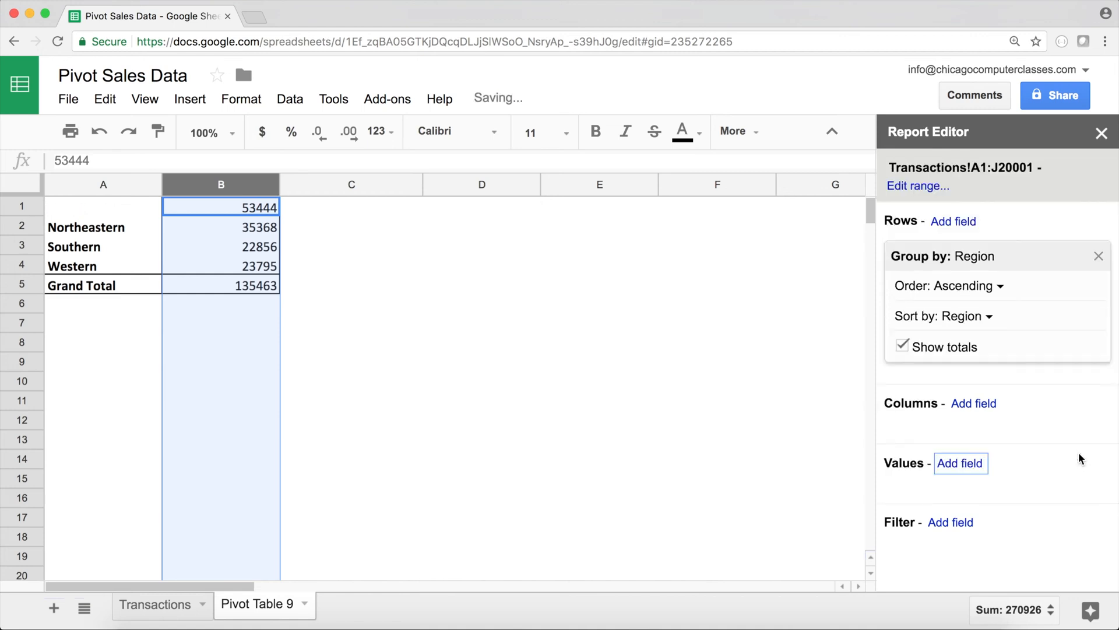
pyautogui.click(959, 477)
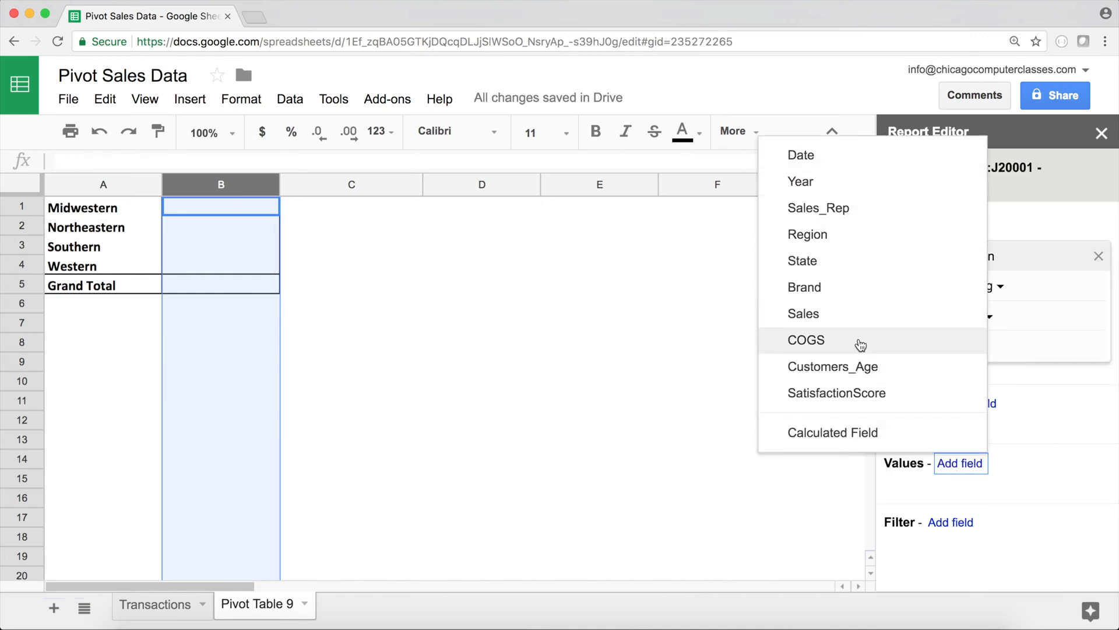
pyautogui.click(840, 313)
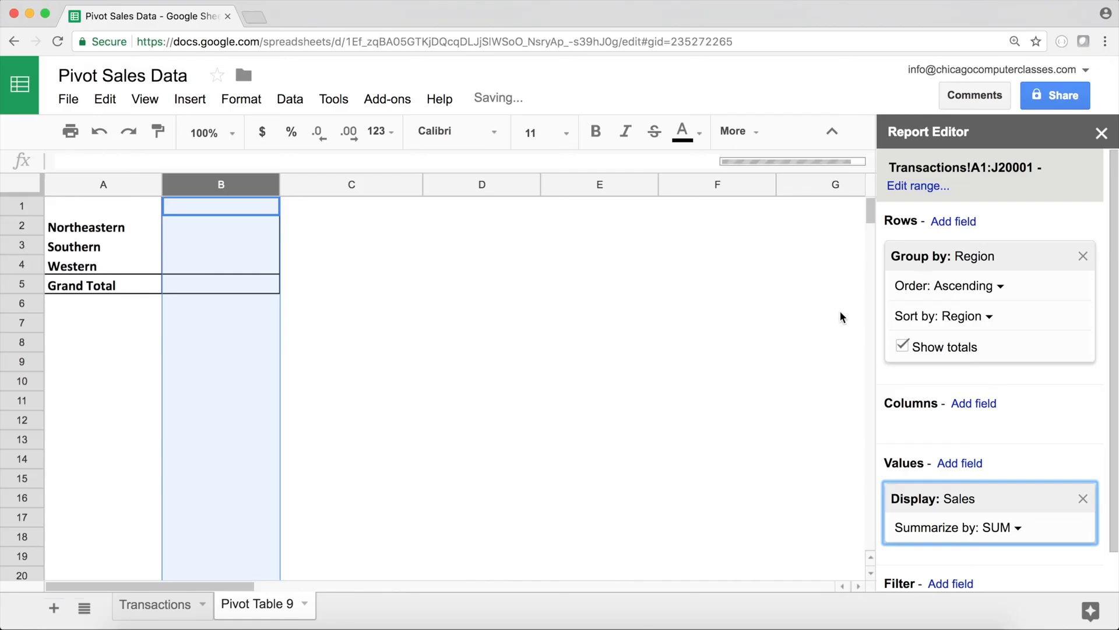
# Step: Examine the summed sales of each region and the grand total in the pivot table
pyautogui.click(314, 255)
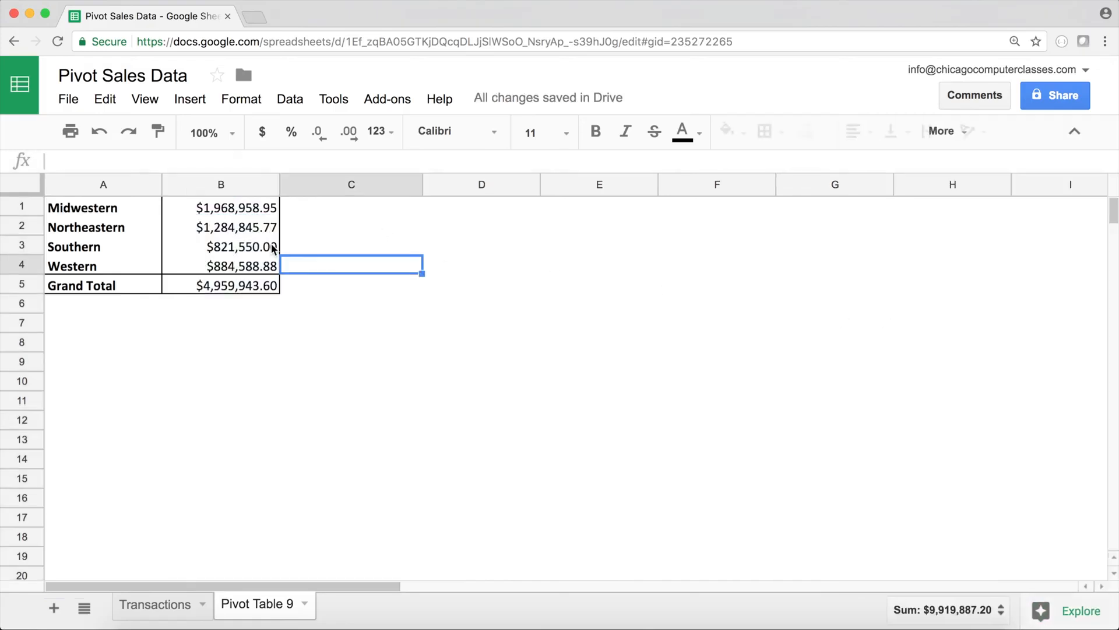
pyautogui.click(67, 210)
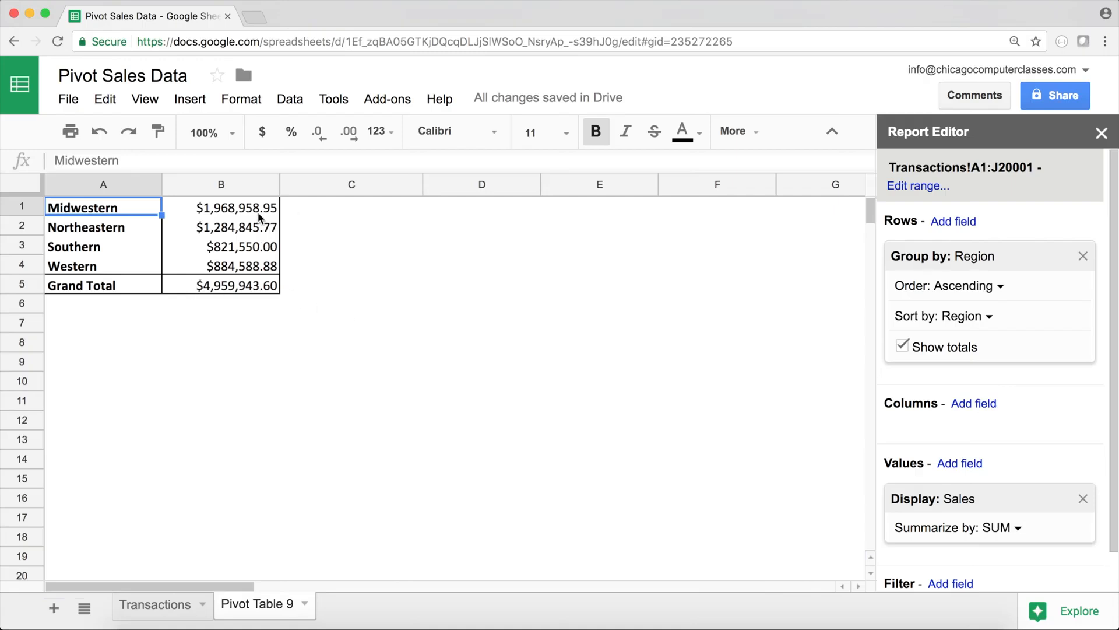
pyautogui.click(215, 208)
pyautogui.click(220, 227)
pyautogui.click(223, 245)
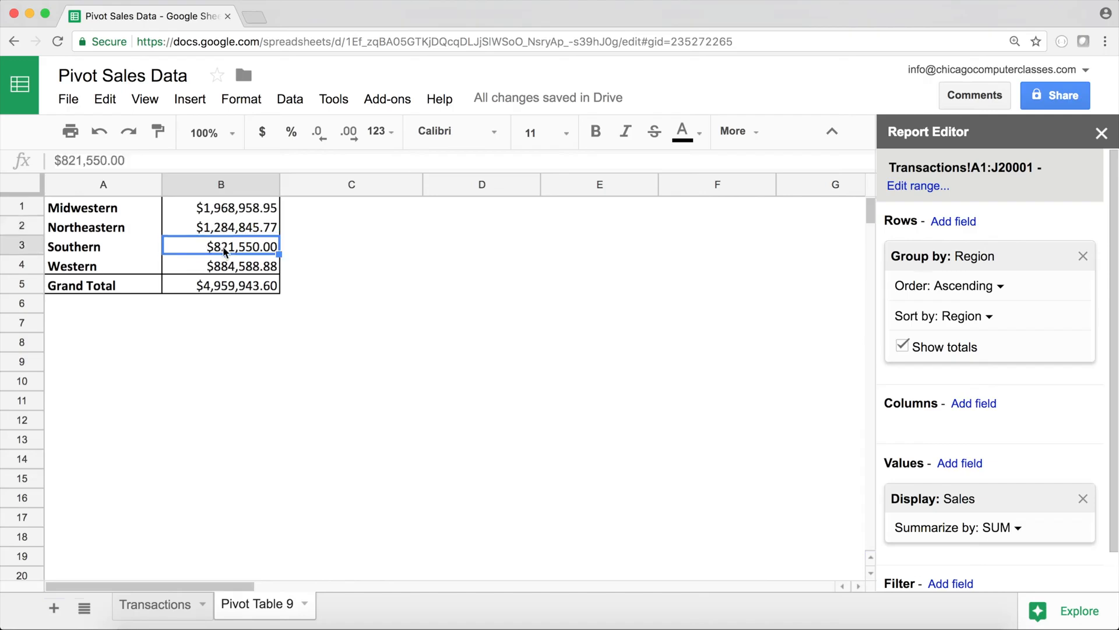
pyautogui.click(224, 265)
pyautogui.click(225, 286)
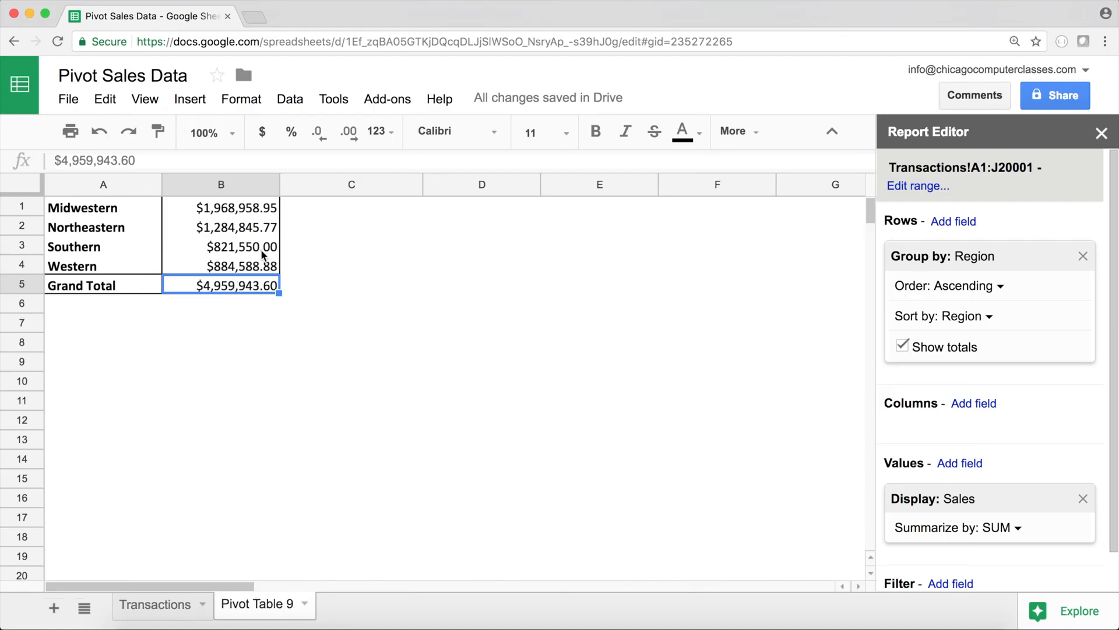
pyautogui.click(231, 208)
pyautogui.click(229, 288)
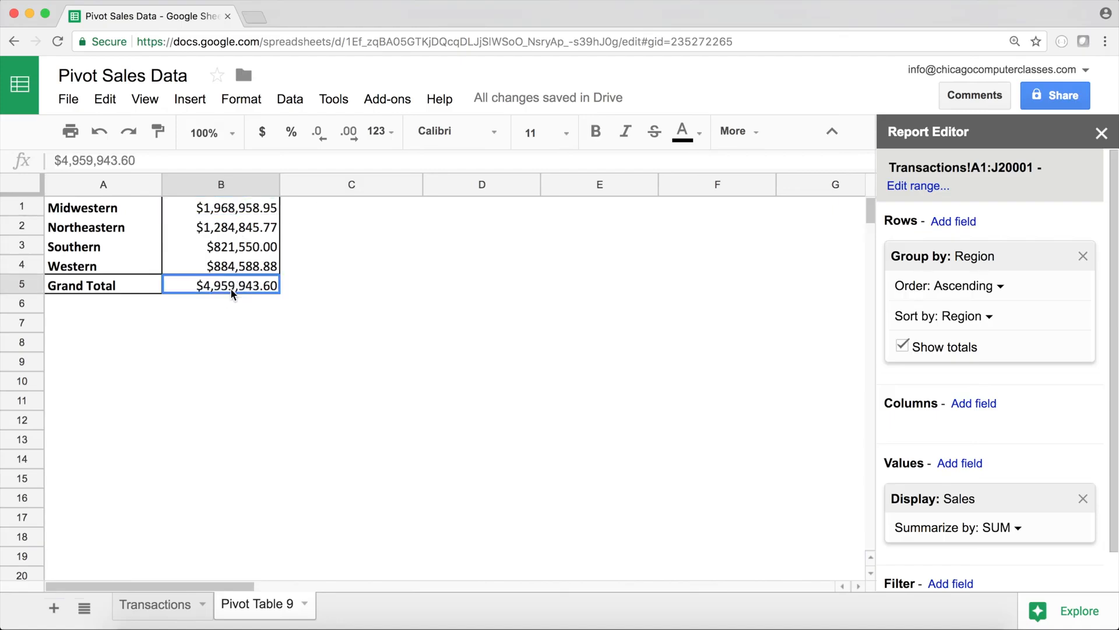
pyautogui.click(225, 228)
# Step: Enter =B1/$B$5 in cell C1 to calculate the Midwestern share of the grand total
pyautogui.click(315, 208)
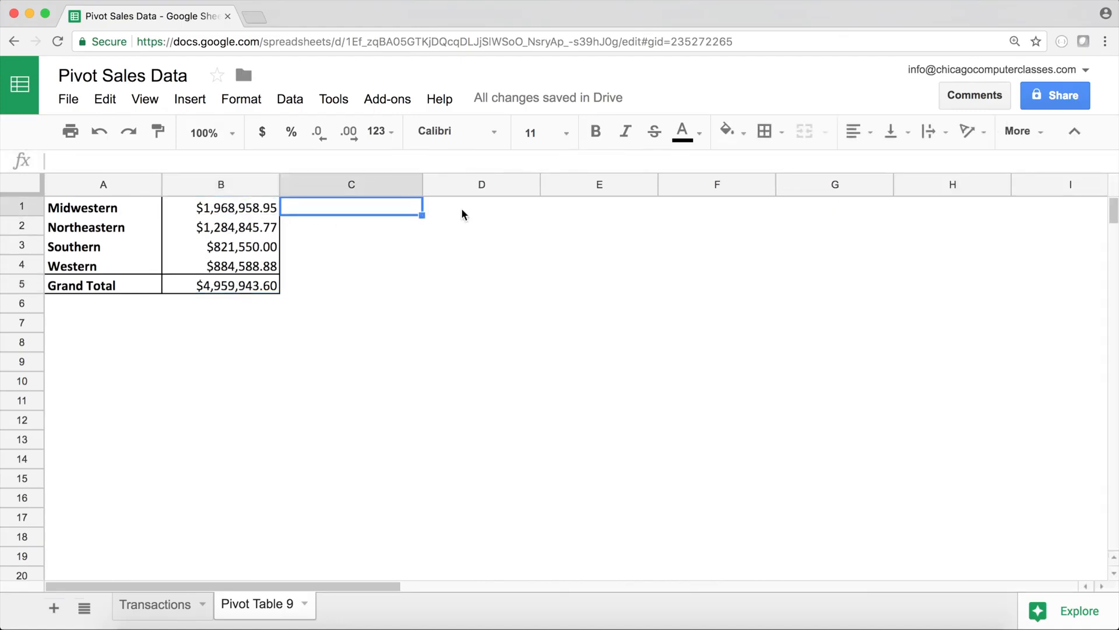
pyautogui.write('=')
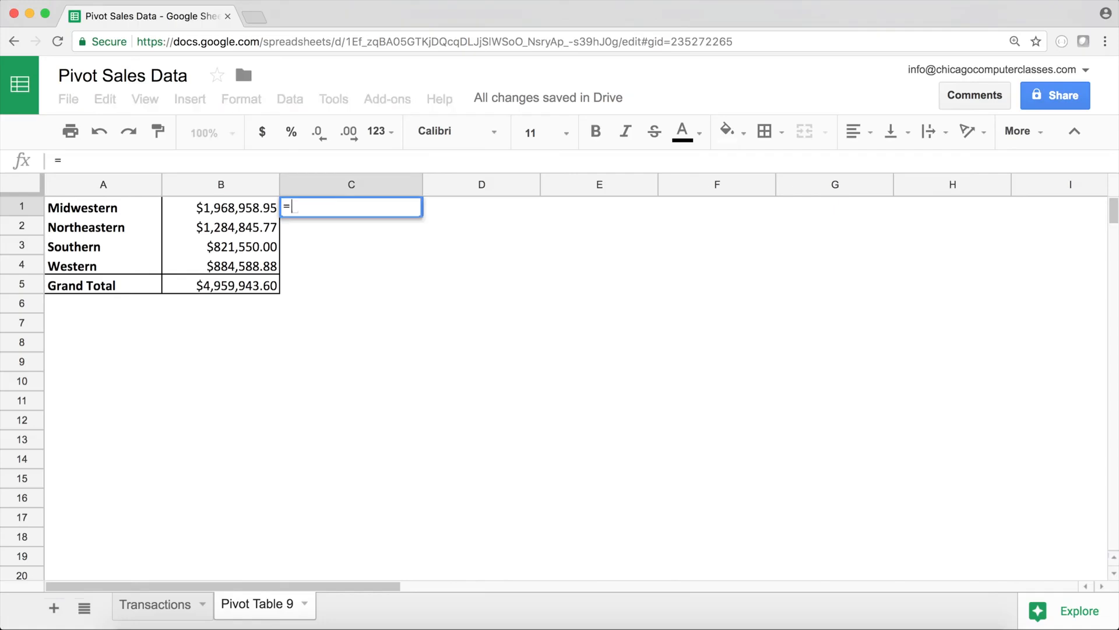
pyautogui.click(232, 215)
pyautogui.write('/')
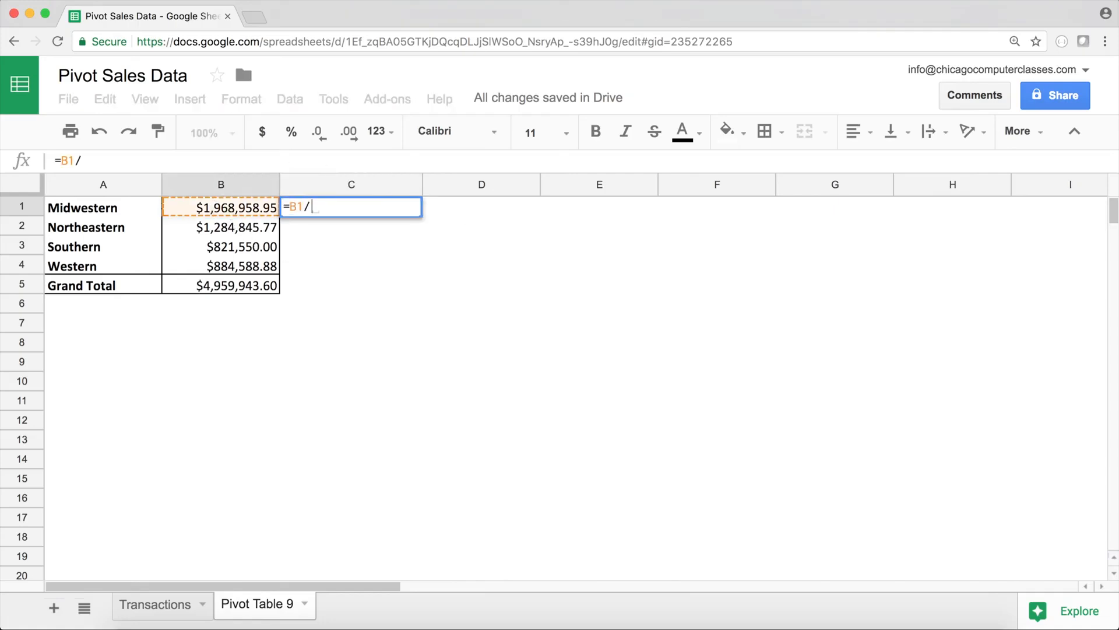
pyautogui.click(231, 287)
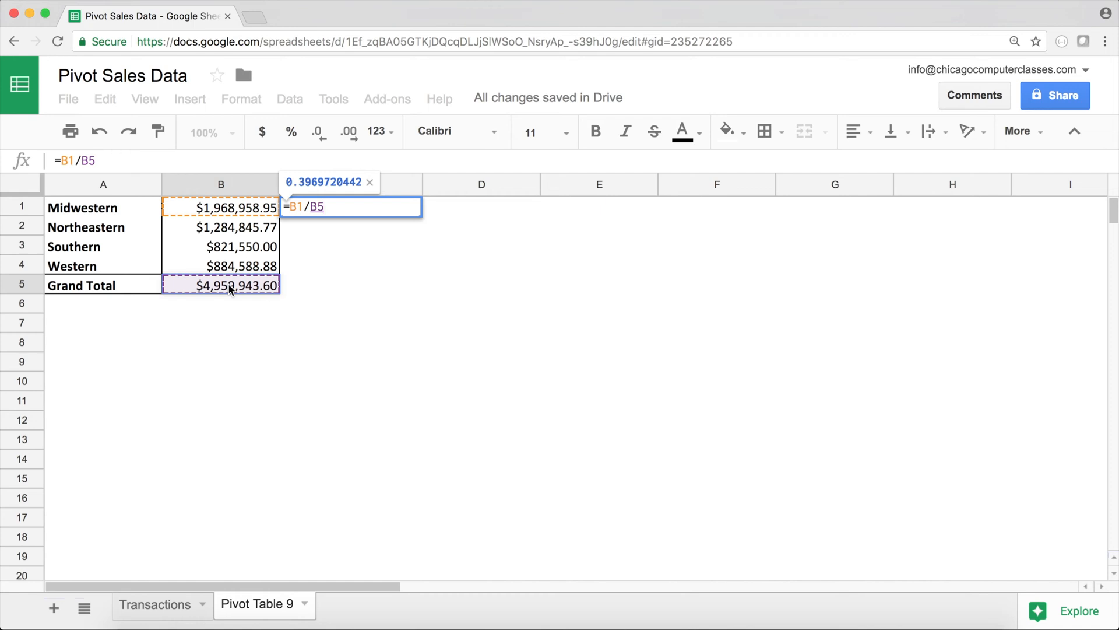
pyautogui.press('F4')
pyautogui.press('Return')
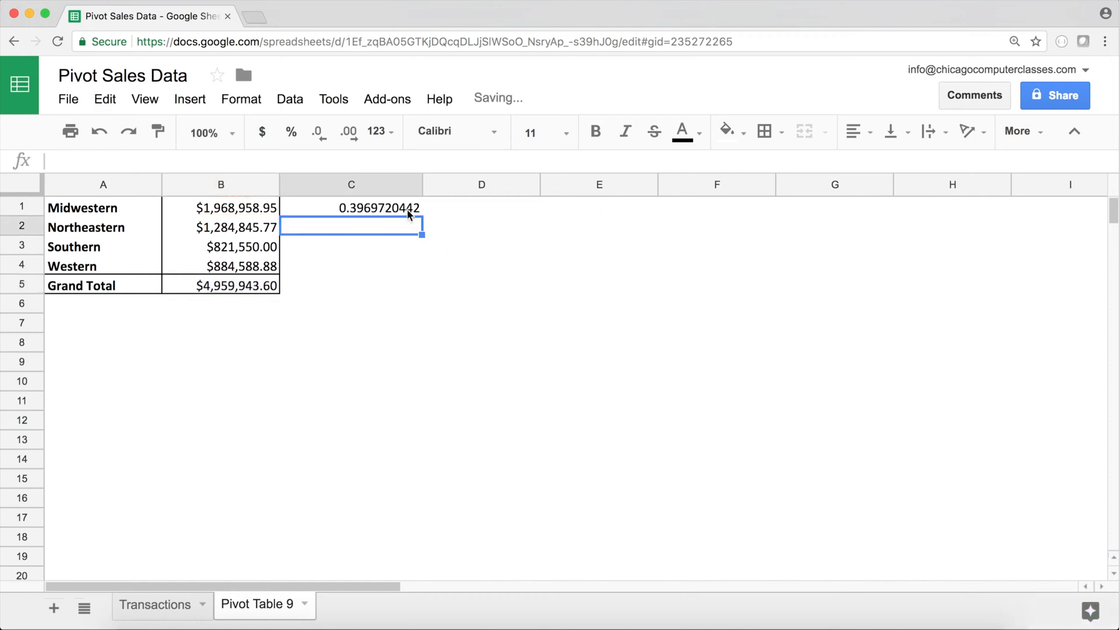
# Step: Fill the share formula from C1 down to C5 and format the cells as percentages
pyautogui.click(411, 211)
pyautogui.moveTo(421, 215); pyautogui.dragTo(415, 292)
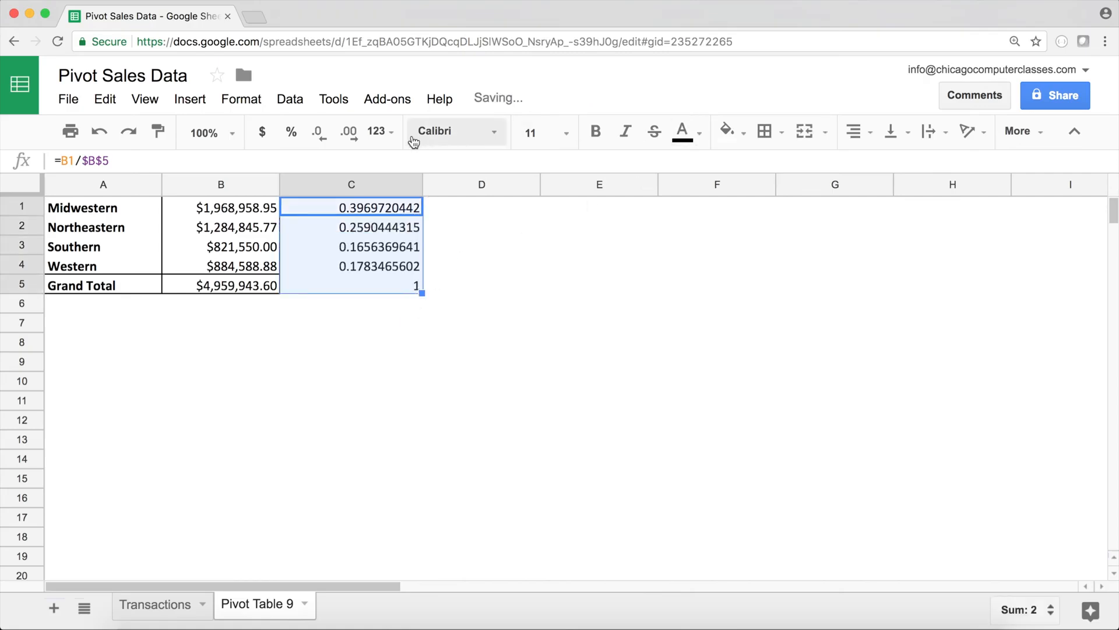
pyautogui.click(307, 138)
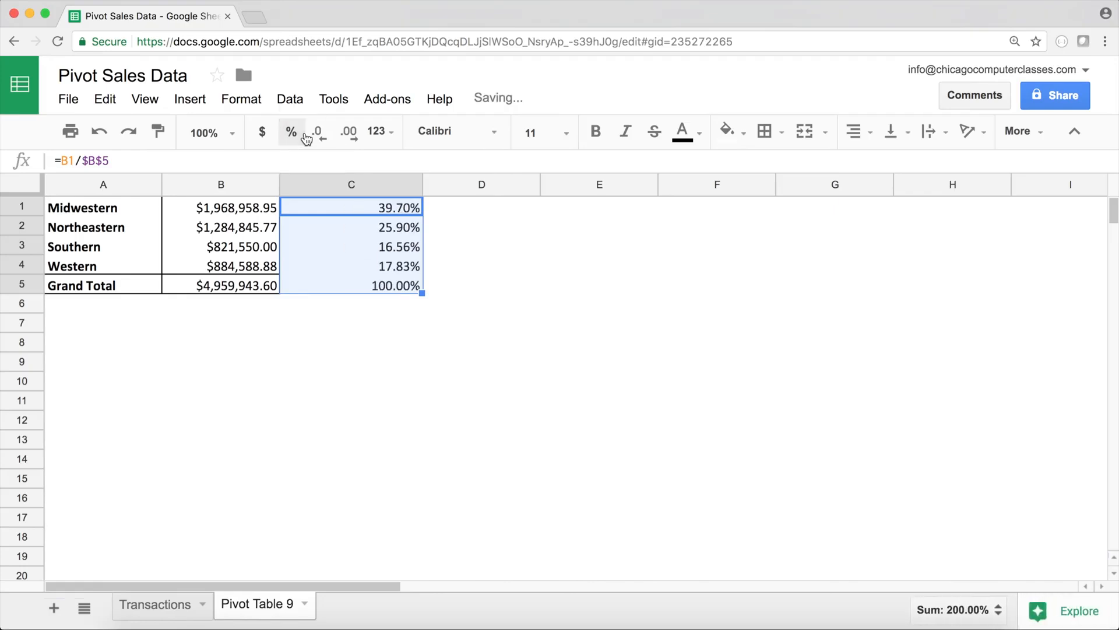
# Step: Undo the percentage format, the fill-down and the share formula in column C
pyautogui.hotkey('ctrl', 'z')
pyautogui.hotkey('ctrl', 'z')
pyautogui.hotkey('ctrl', 'z')
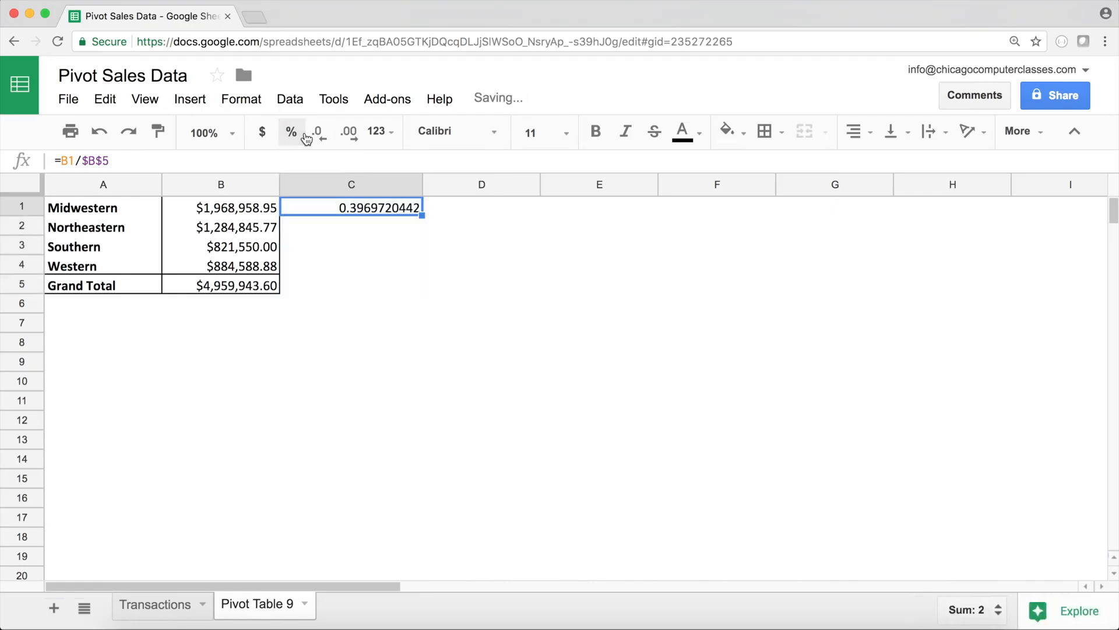
# Step: Compare the pivot table's sales figures and grand total with the Sales column on the Transactions sheet
pyautogui.click(264, 211)
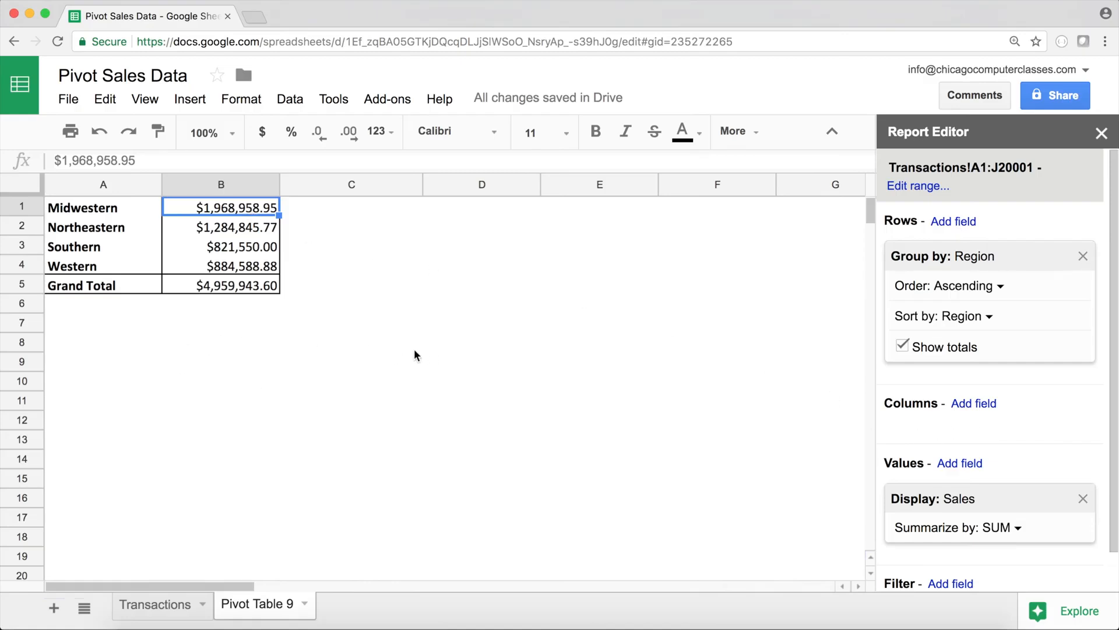
pyautogui.click(170, 604)
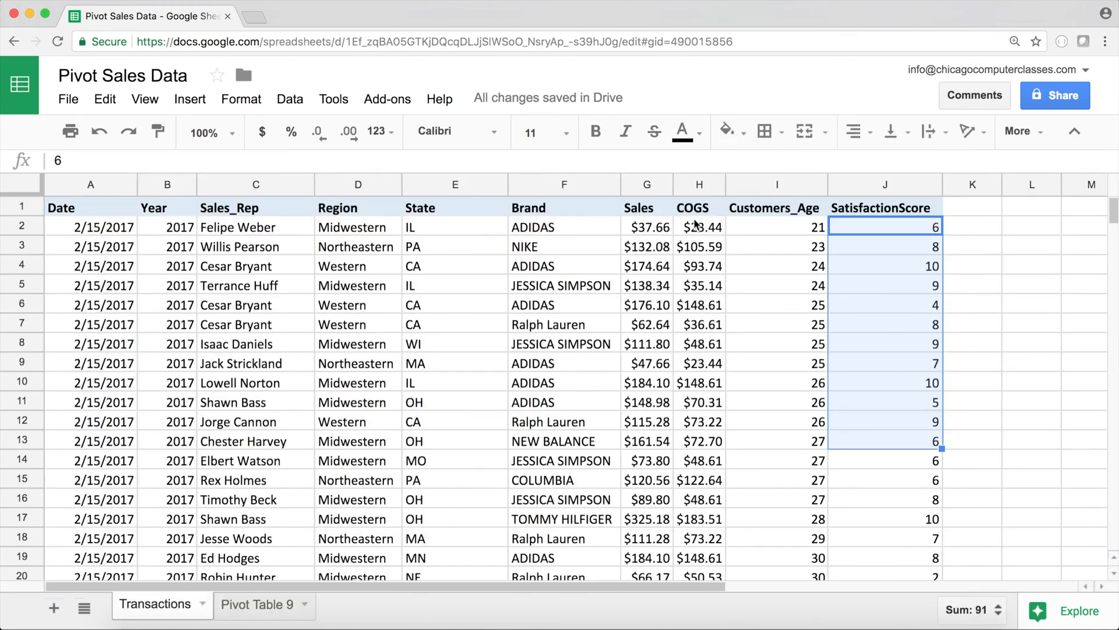
pyautogui.click(261, 607)
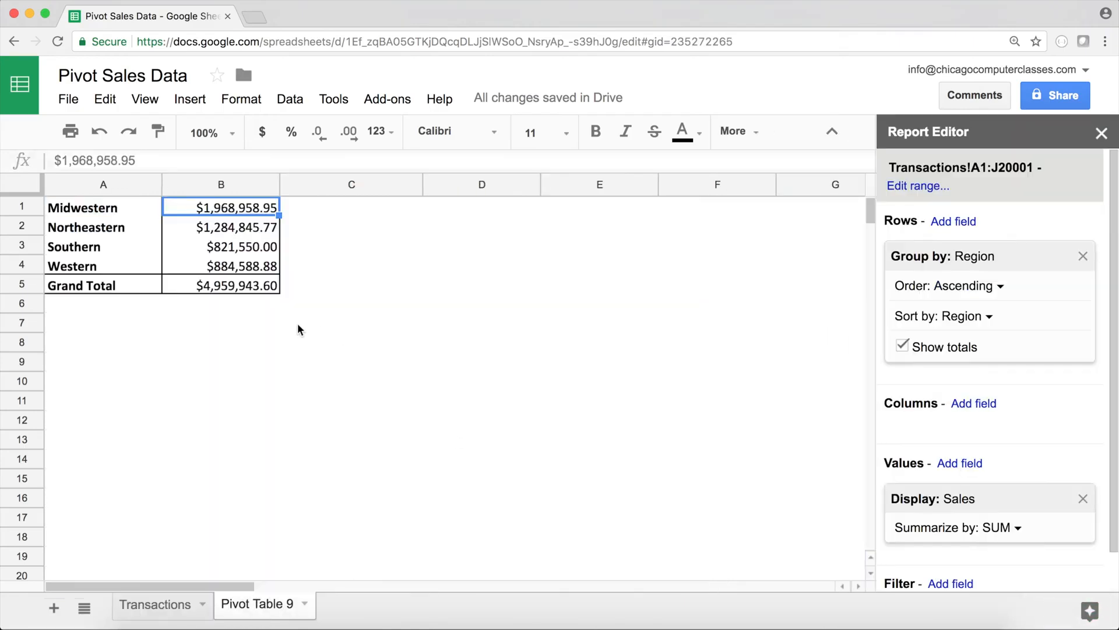
pyautogui.click(329, 341)
pyautogui.click(222, 284)
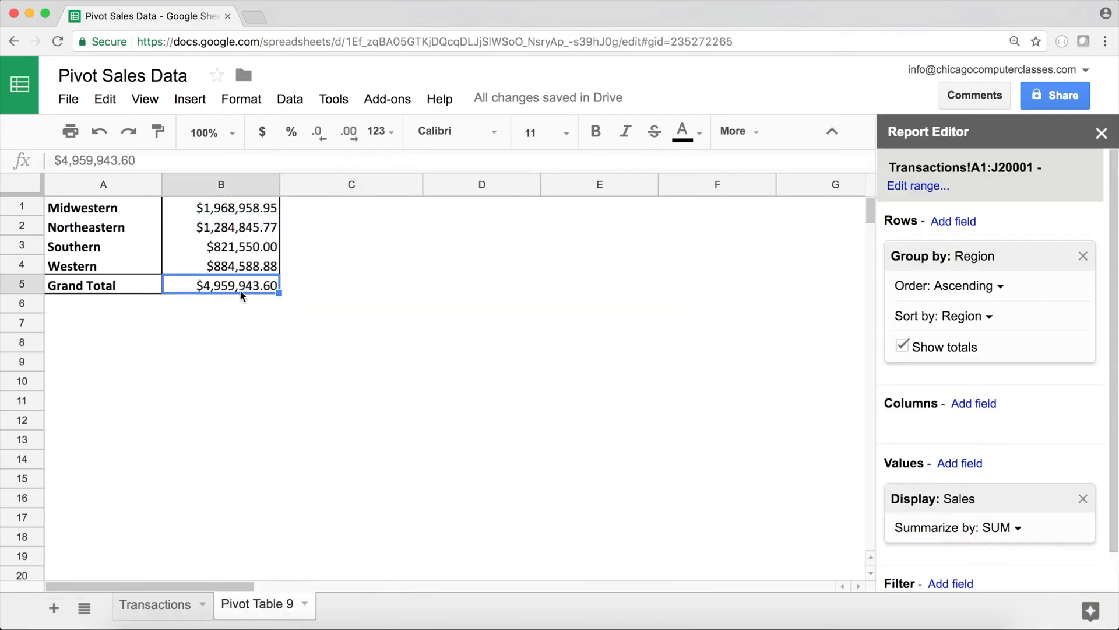
pyautogui.click(169, 604)
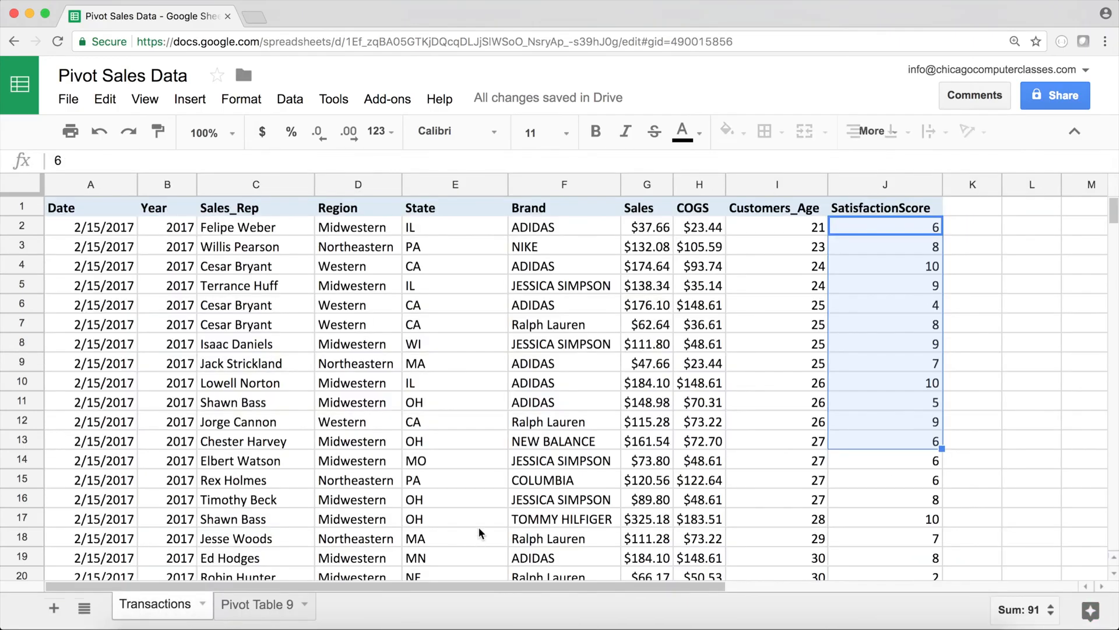
pyautogui.click(755, 225)
pyautogui.moveTo(645, 230); pyautogui.dragTo(659, 421)
pyautogui.click(655, 389)
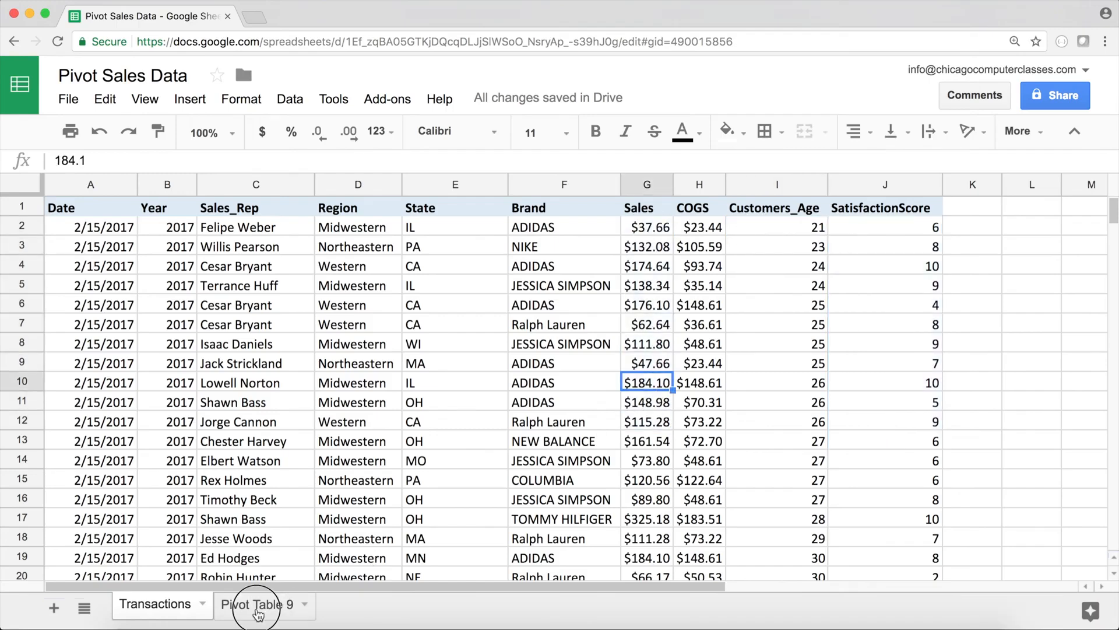
# Step: Enter =SUM(Transactions!G2:G20001) in cell B10 of the Pivot Table 9 sheet to total the source Sales column
pyautogui.click(260, 607)
pyautogui.click(211, 383)
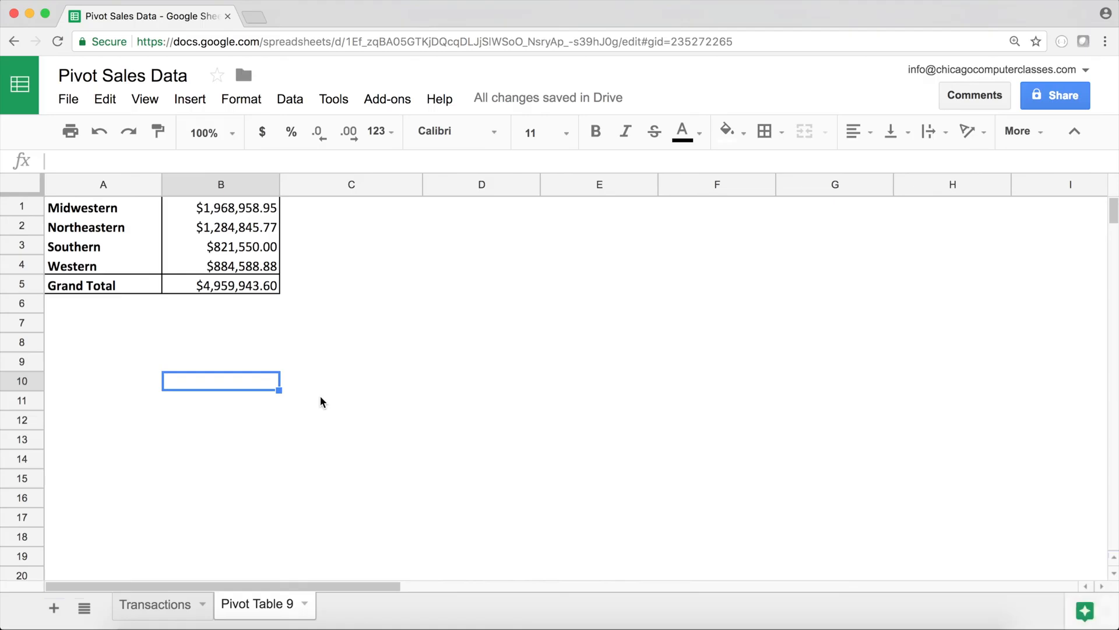
pyautogui.write('=SUM(')
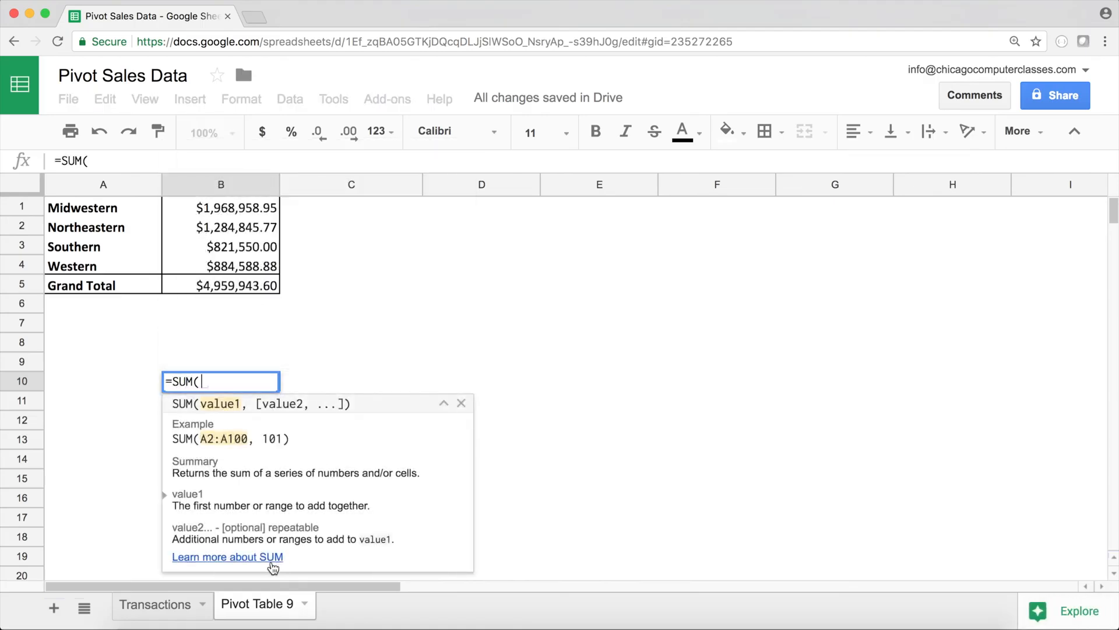
pyautogui.click(173, 609)
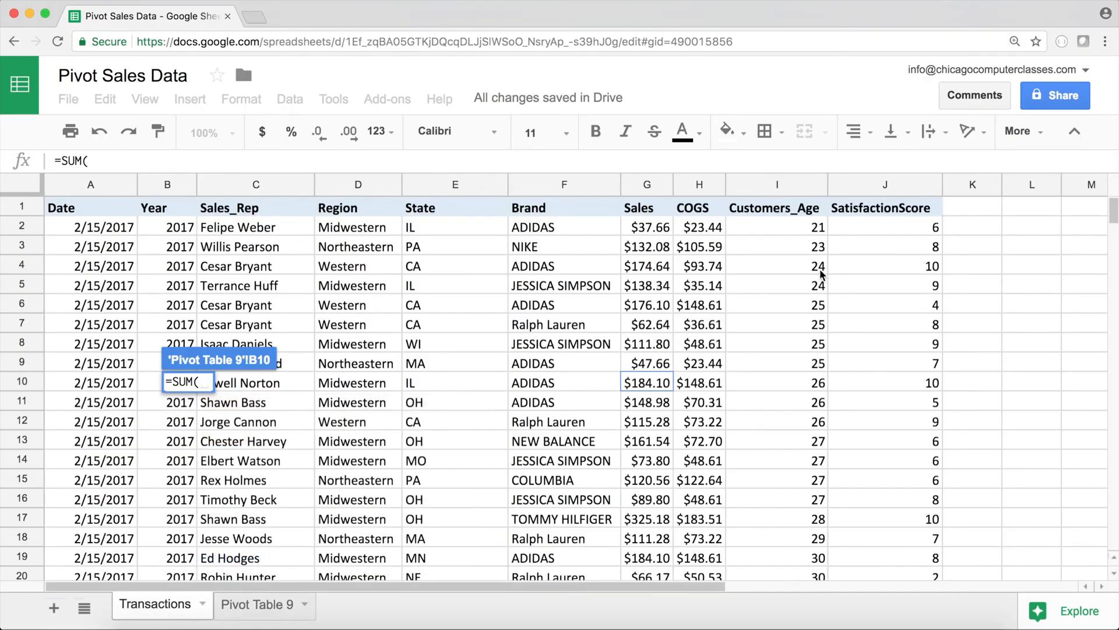
pyautogui.click(643, 230)
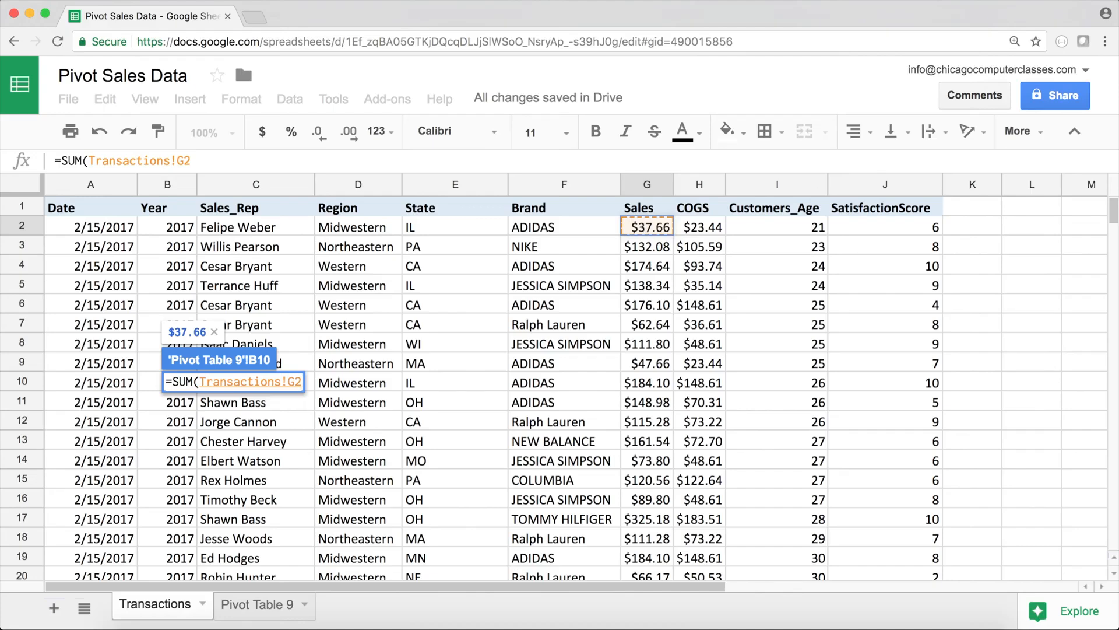
pyautogui.press('super+shift+Down')
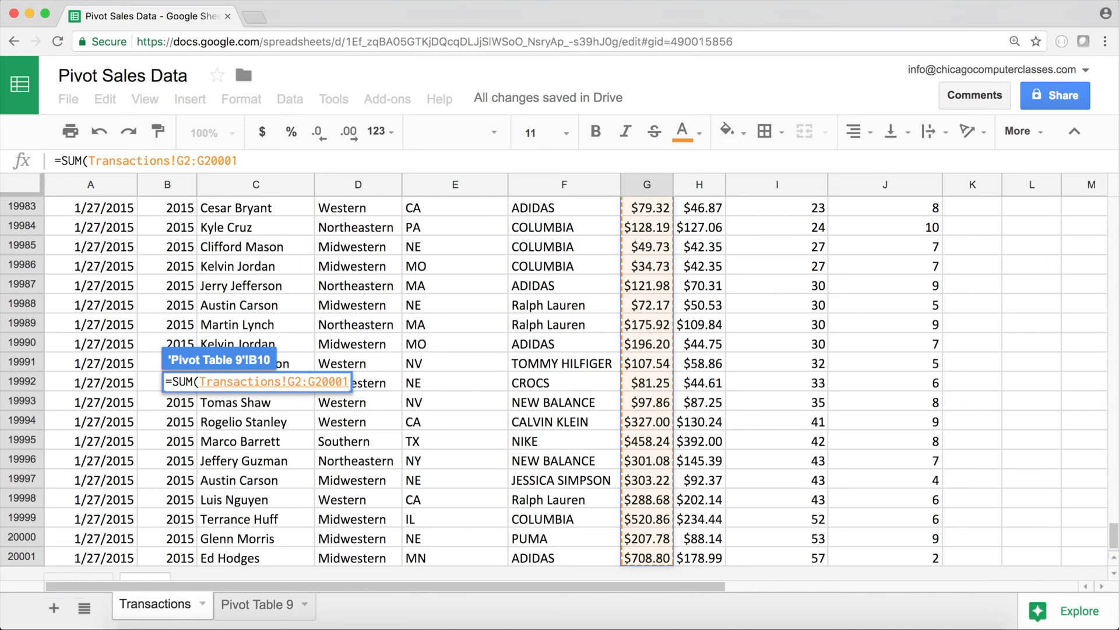
pyautogui.write(')')
pyautogui.press('Return')
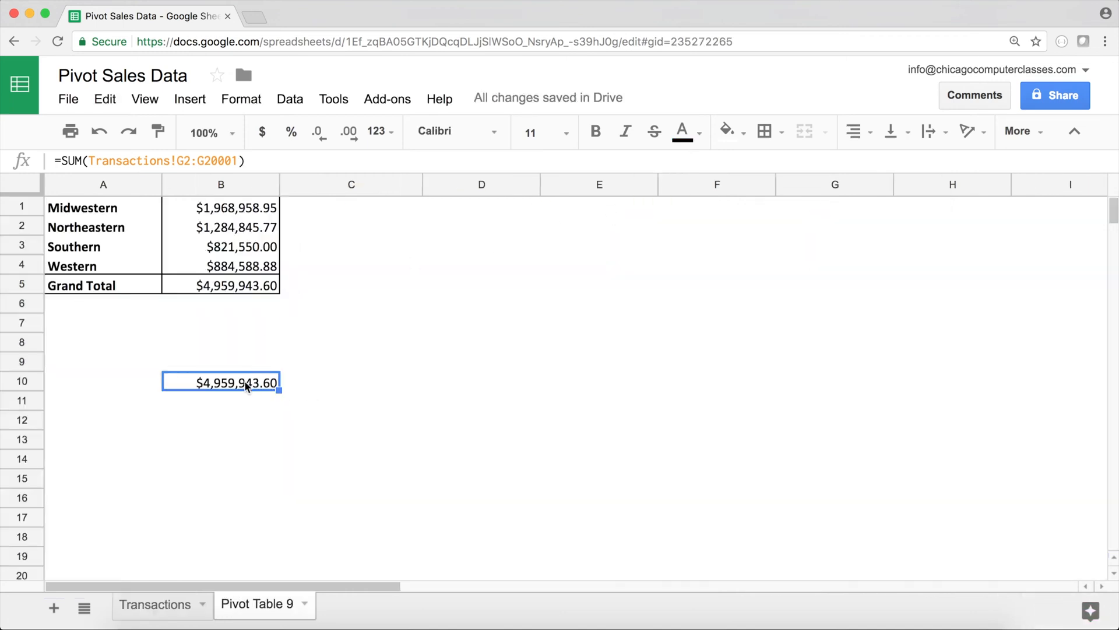
# Step: Copy SUM(Transactions!G2:G20001) without the equals sign from cell B10 and clear the cell
pyautogui.moveTo(262, 159); pyautogui.dragTo(63, 159)
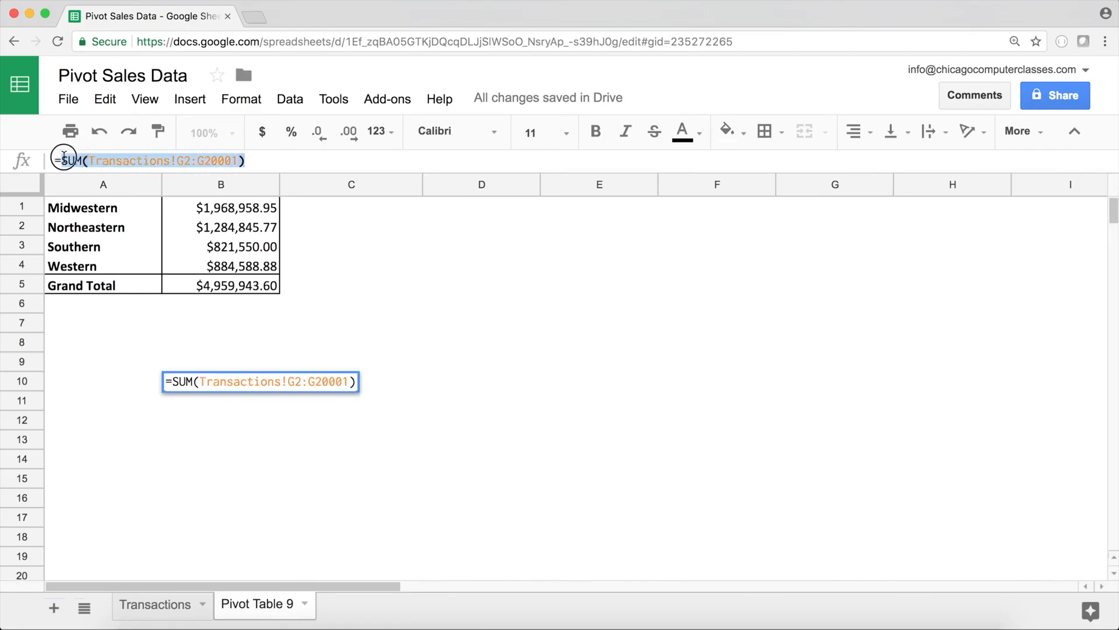
pyautogui.click(178, 383)
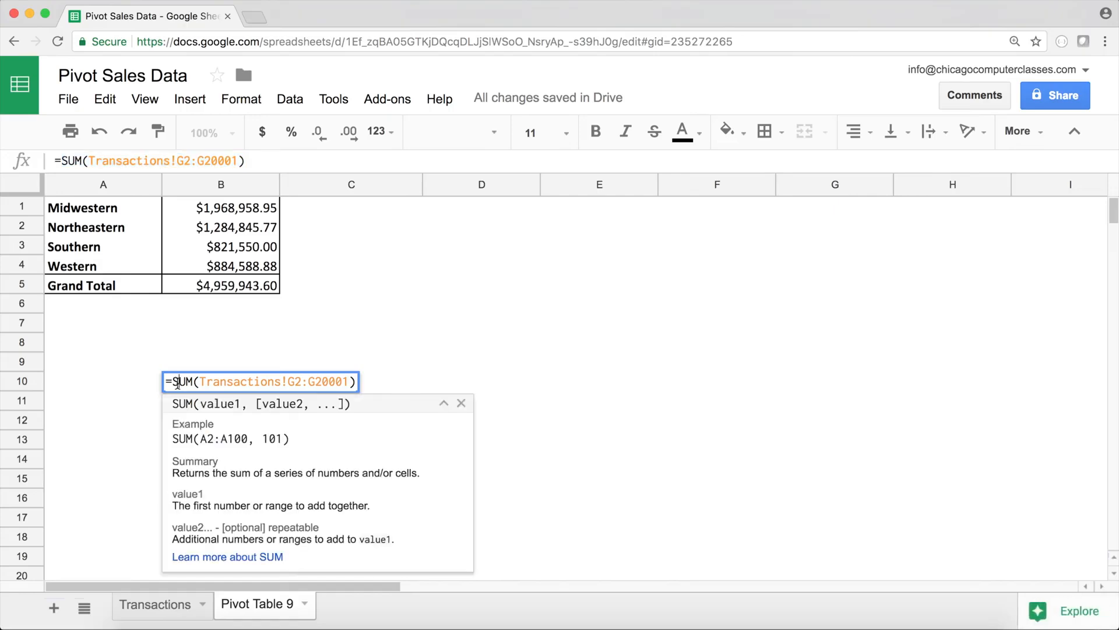
pyautogui.moveTo(176, 382); pyautogui.dragTo(408, 389)
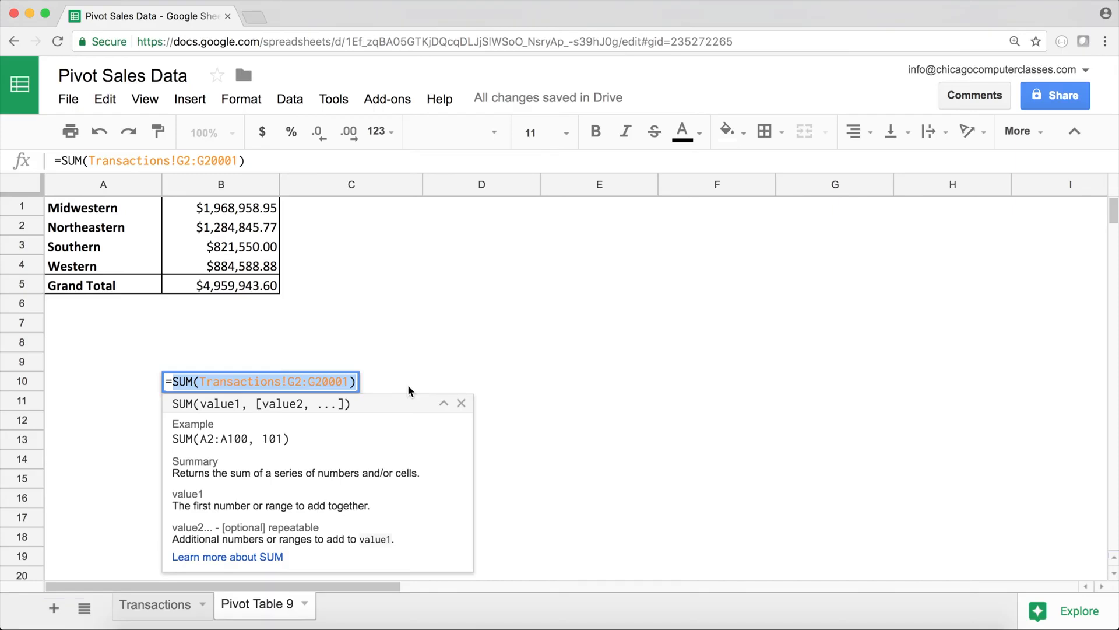
pyautogui.press('BackSpace')
pyautogui.press('BackSpace')
pyautogui.press('Return')
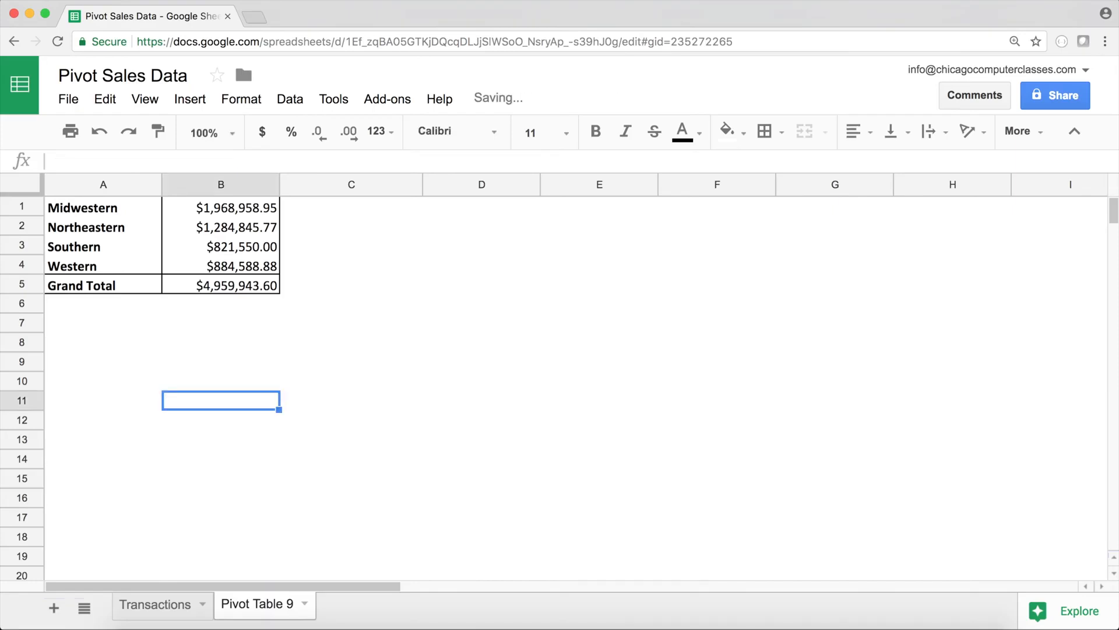
# Step: Add a calculated field to the pivot table's values and name it Percentage
pyautogui.click(263, 229)
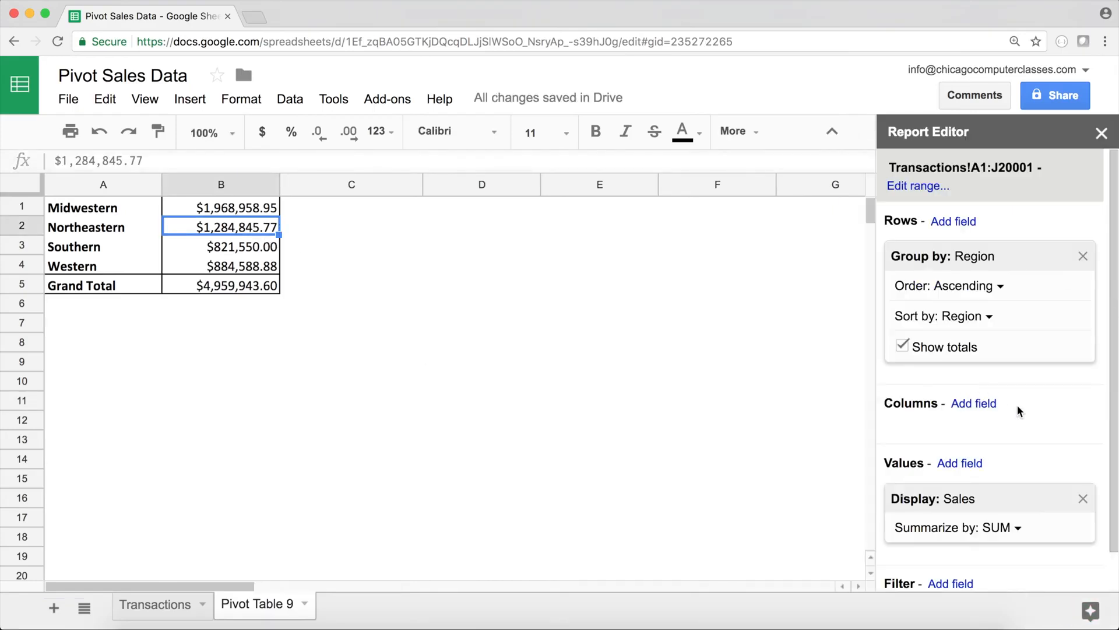
pyautogui.click(961, 463)
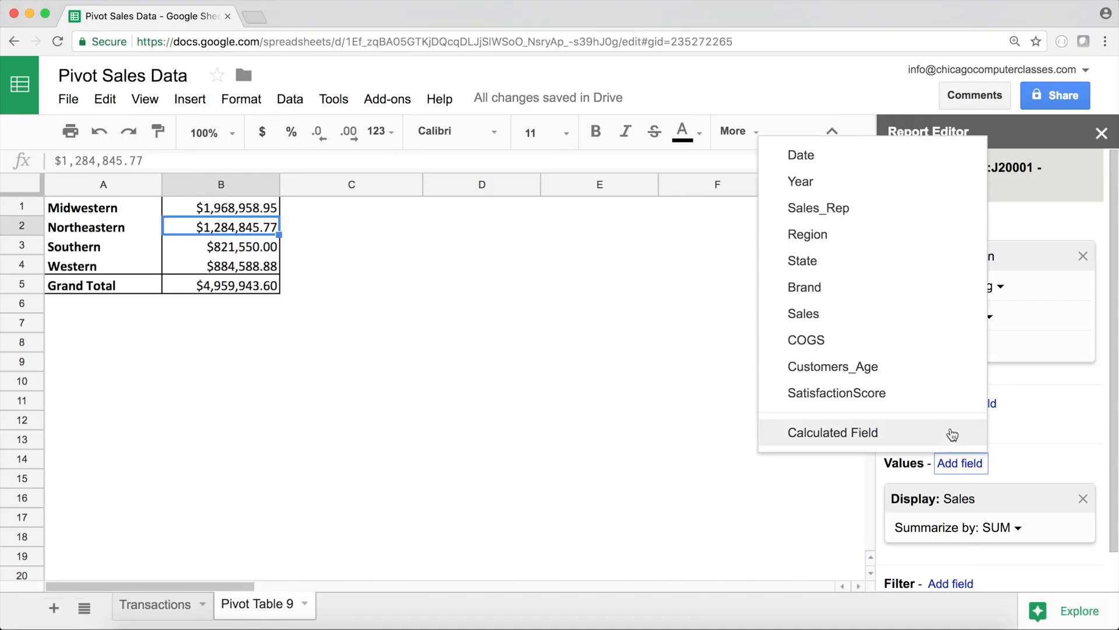
pyautogui.click(887, 445)
pyautogui.moveTo(986, 403); pyautogui.dragTo(857, 390)
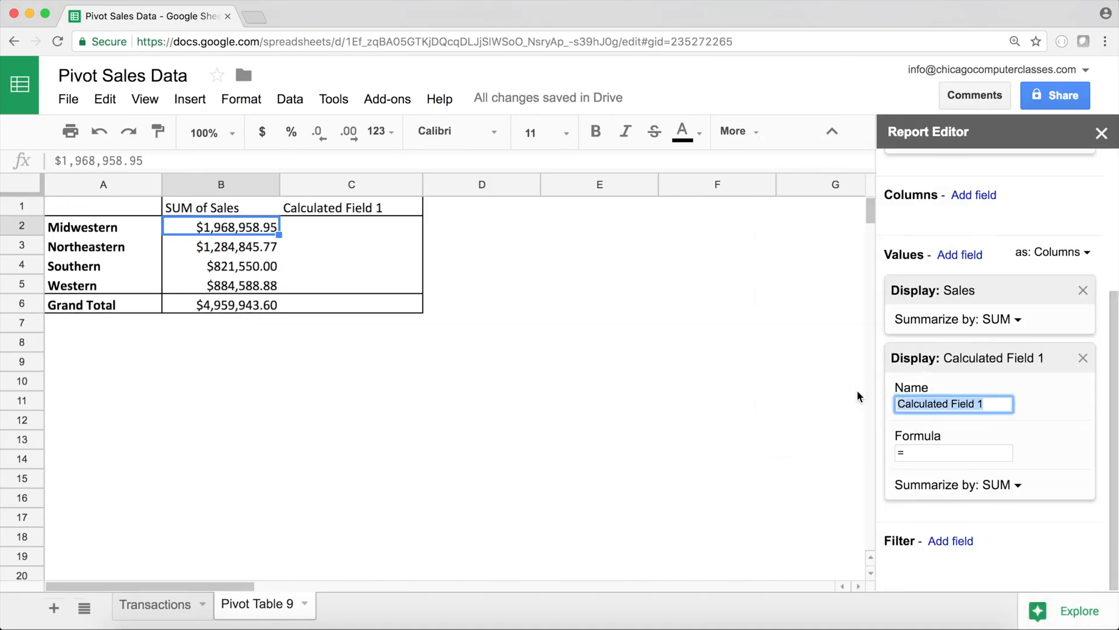
pyautogui.write('Percentage')
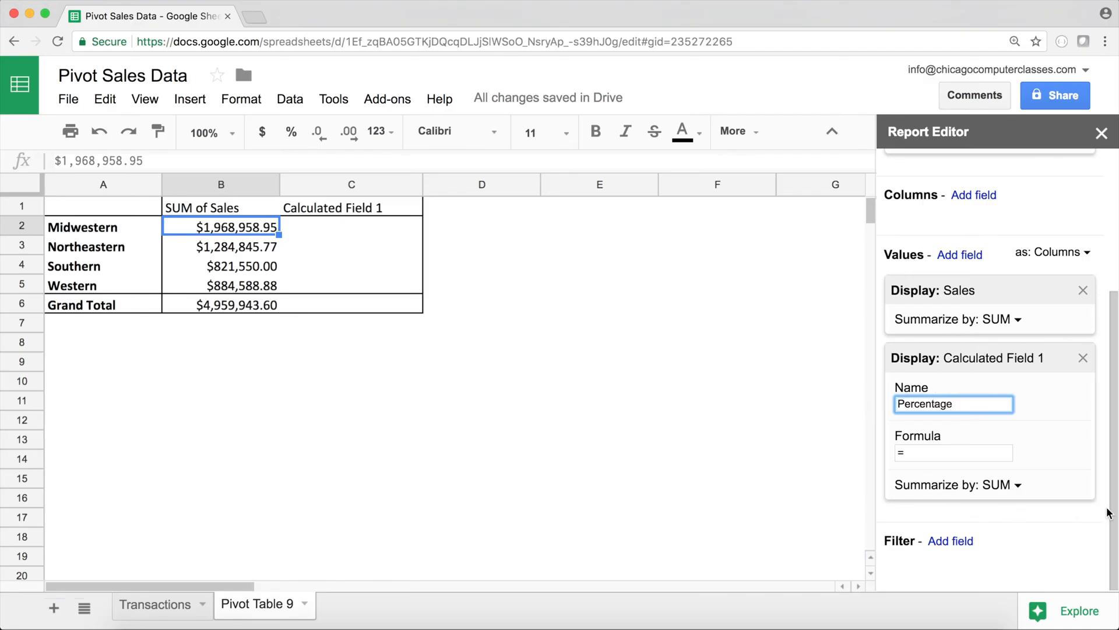
# Step: Set the Percentage field to summarize by Custom with the formula =SUM(Sales)/SUM(Transactions!G2:G20001)
pyautogui.click(953, 454)
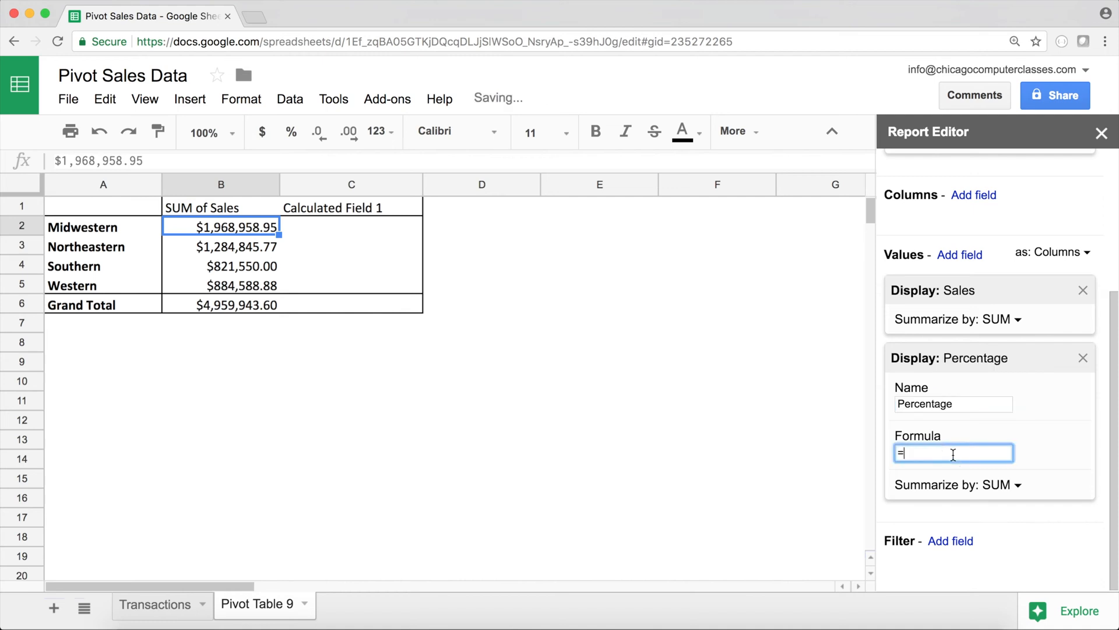
pyautogui.click(988, 484)
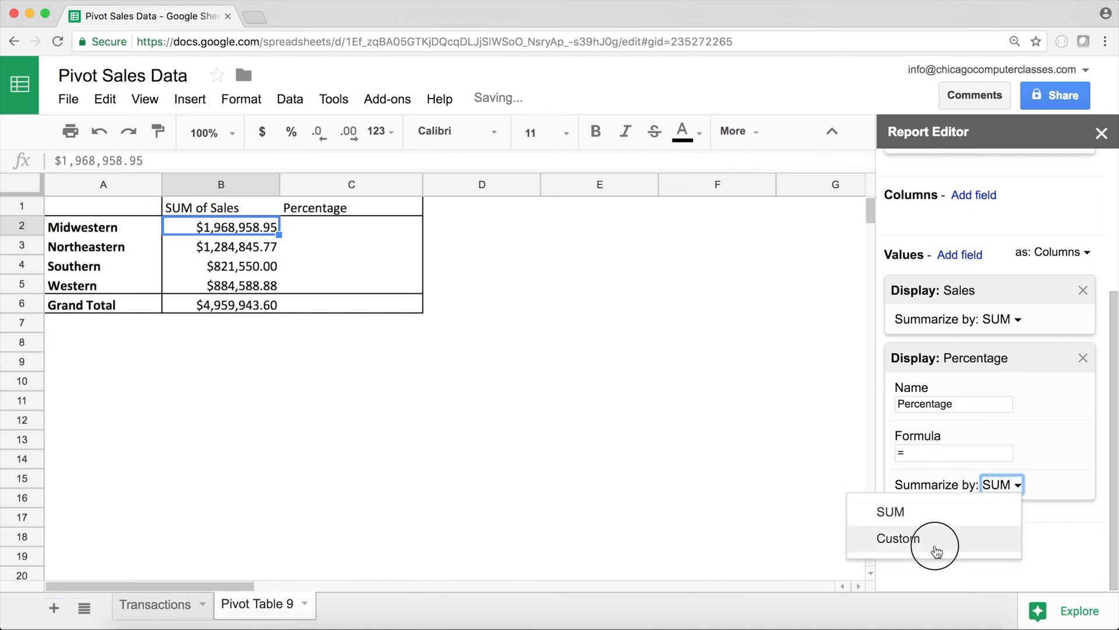
pyautogui.click(1004, 546)
pyautogui.click(932, 453)
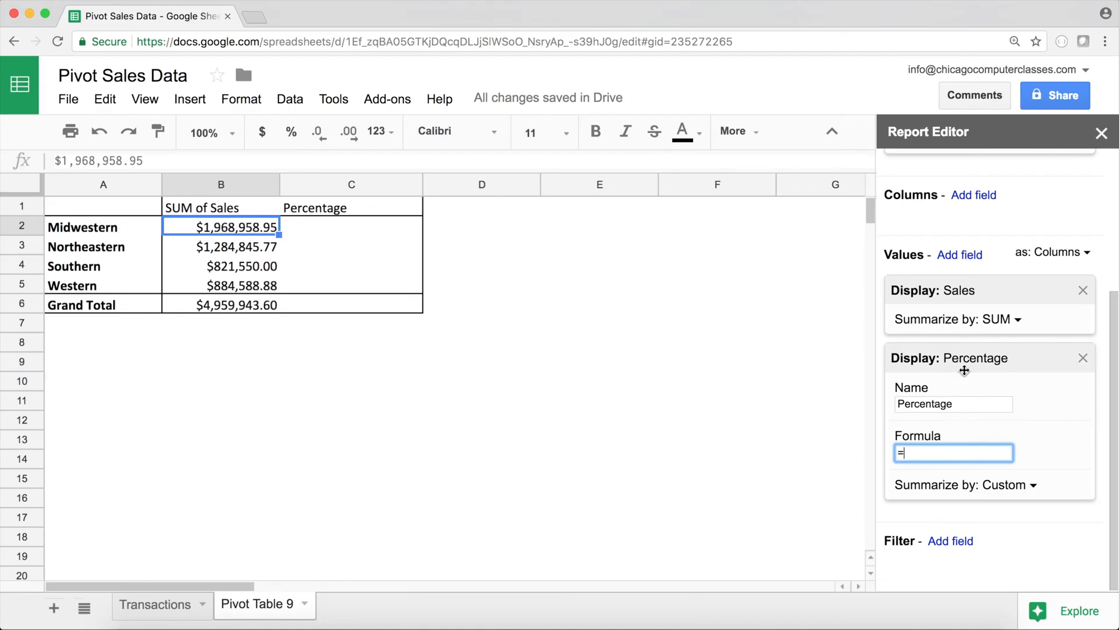
pyautogui.write('SUM(Sales)/')
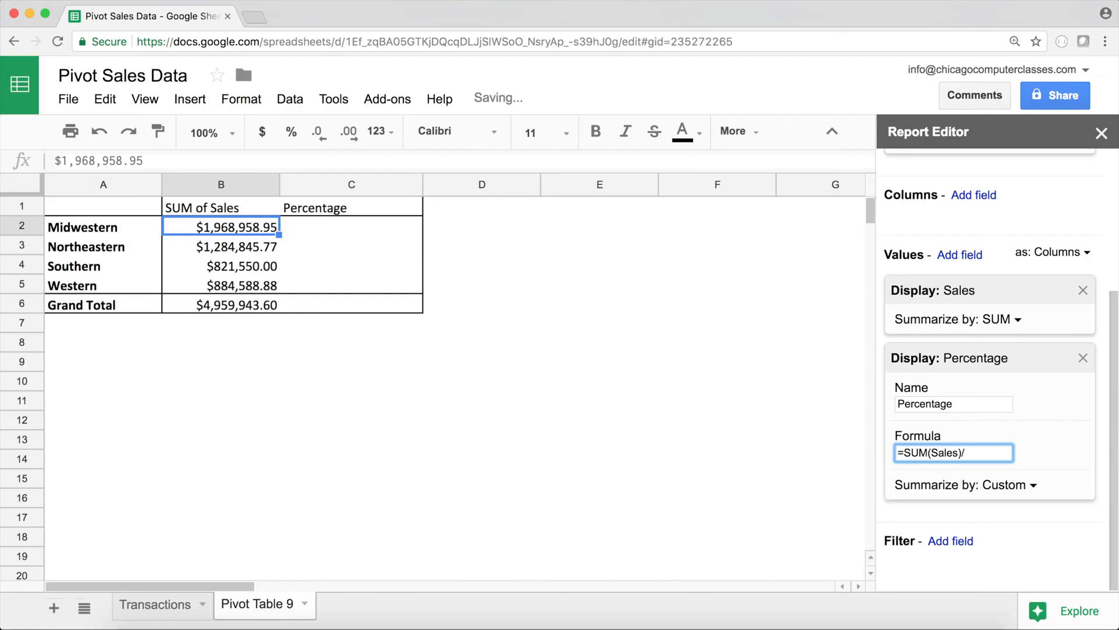
pyautogui.press('super+v')
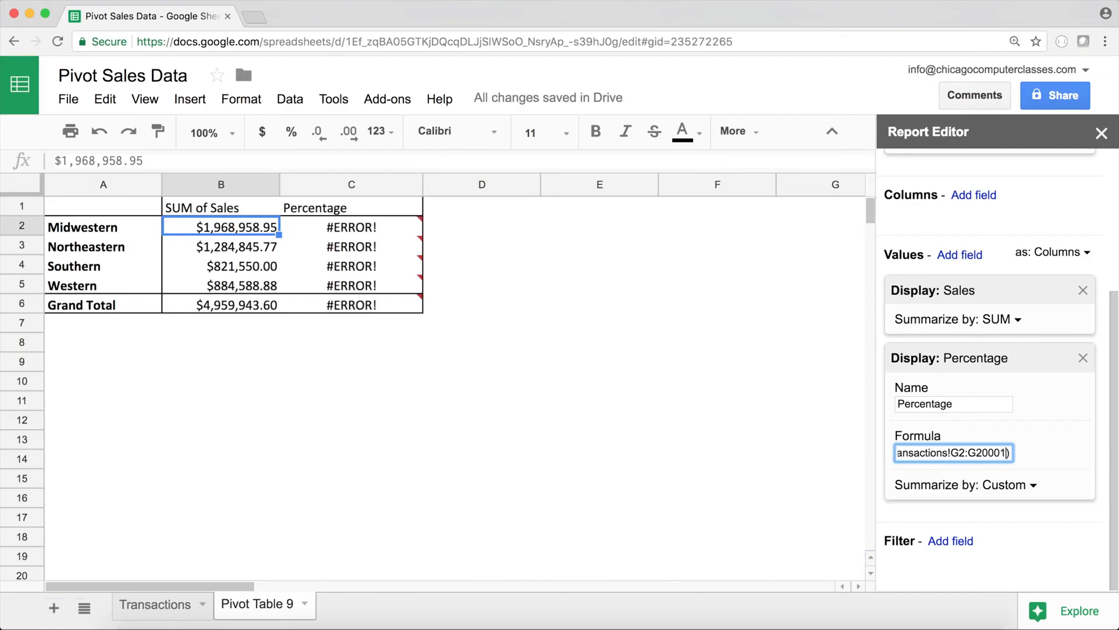
# Step: Review the Percentage field's whole formula, from the Transactions range in the denominator back to its beginning
pyautogui.press('Left')
pyautogui.press('Left')
pyautogui.press('Left')
pyautogui.press('Left')
pyautogui.press('Left')
pyautogui.press('Left')
pyautogui.press('Left')
pyautogui.press('Left')
pyautogui.press('Left')
pyautogui.press('Left')
pyautogui.press('Left')
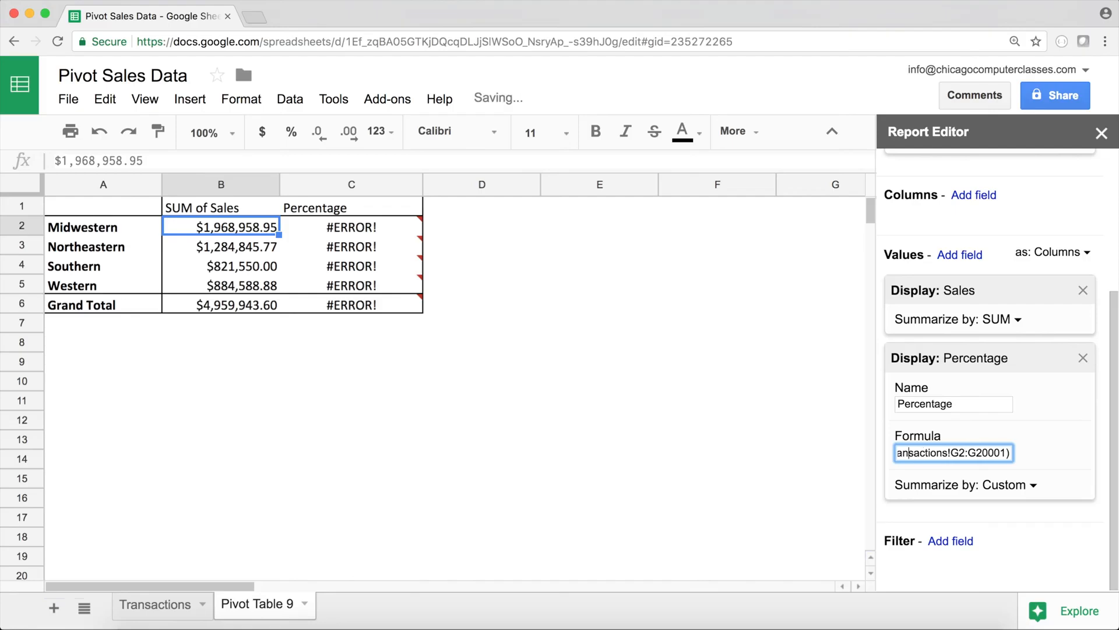
pyautogui.press('Right')
pyautogui.press('Right')
pyautogui.press('Right')
pyautogui.press('Right')
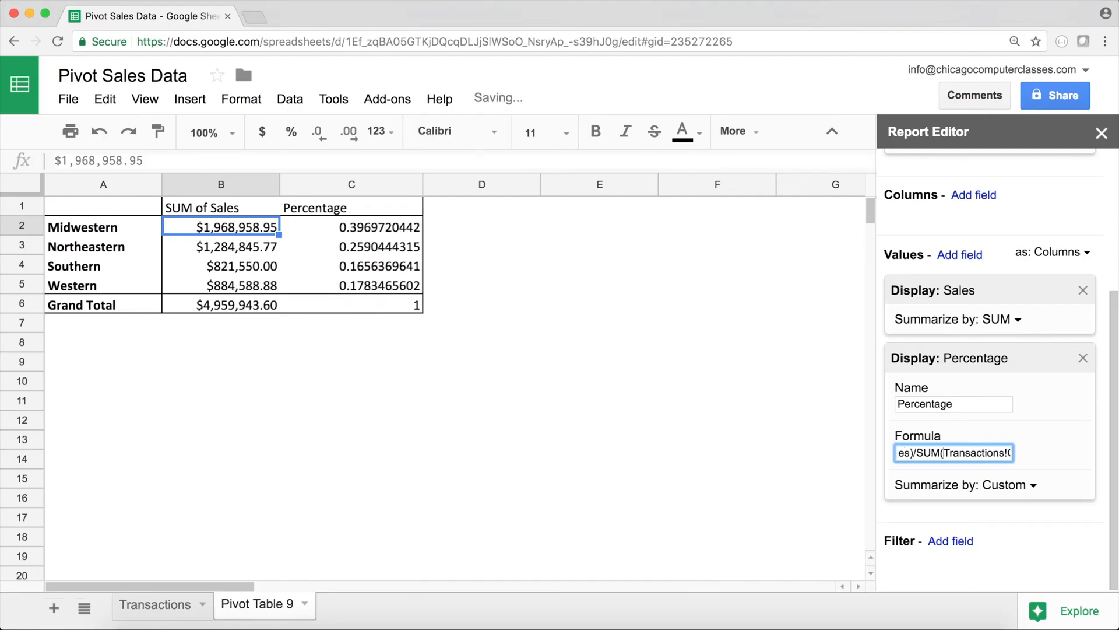
pyautogui.press('Right')
pyautogui.press('Right')
pyautogui.press('Right')
pyautogui.press('Right')
pyautogui.press('Right')
pyautogui.press('Right')
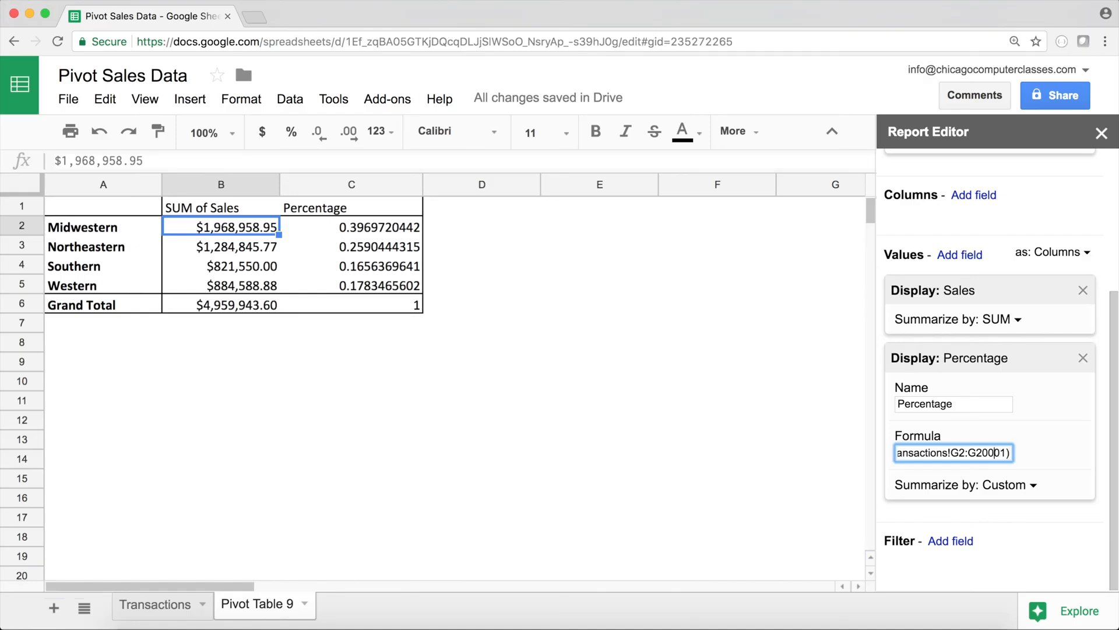
pyautogui.press('Left')
pyautogui.press('Left')
pyautogui.press('Left')
pyautogui.press('Left')
pyautogui.press('Left')
pyautogui.press('Left')
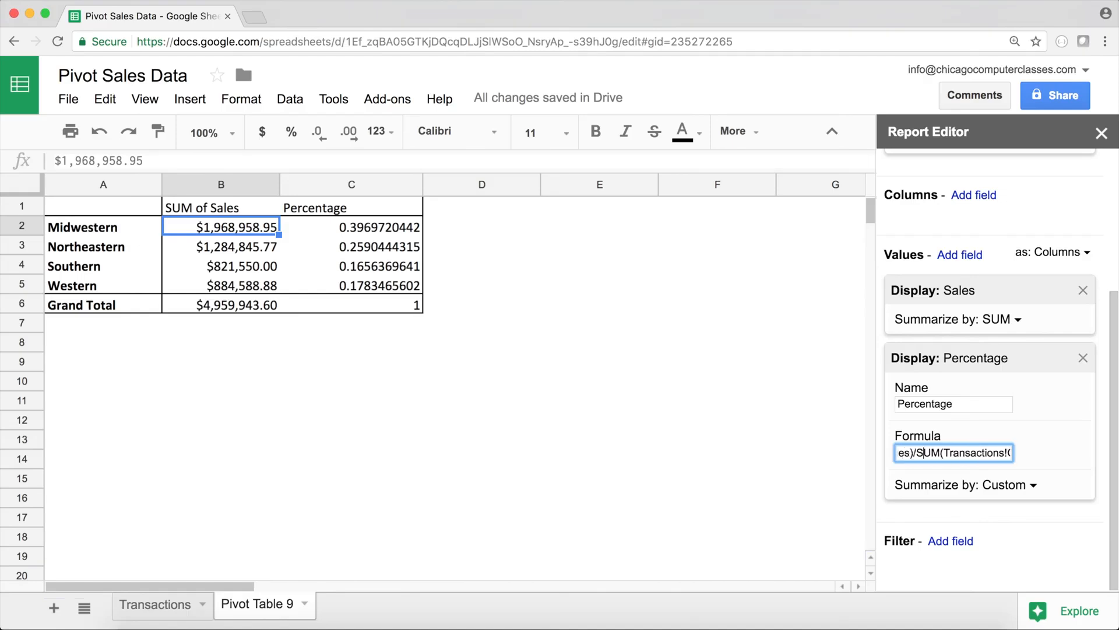
pyautogui.press('Left')
pyautogui.press('Left')
pyautogui.press('Left')
pyautogui.press('Left')
pyautogui.press('Left')
pyautogui.press('Left')
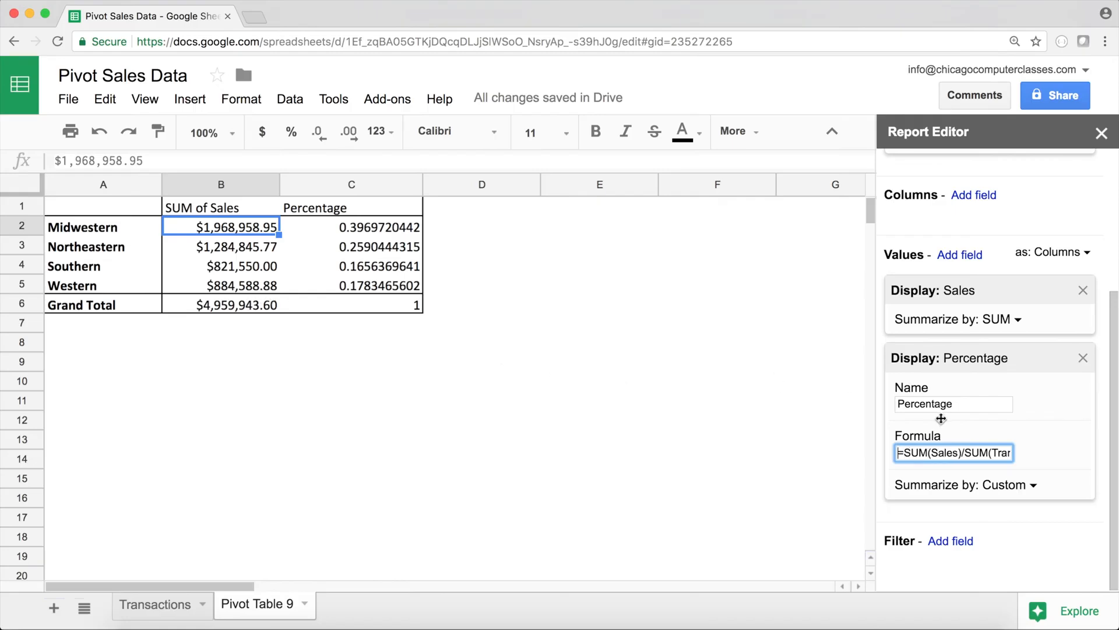
# Step: Format the Percentage values in C2:C6, including the grand total, as percentages
pyautogui.click(513, 302)
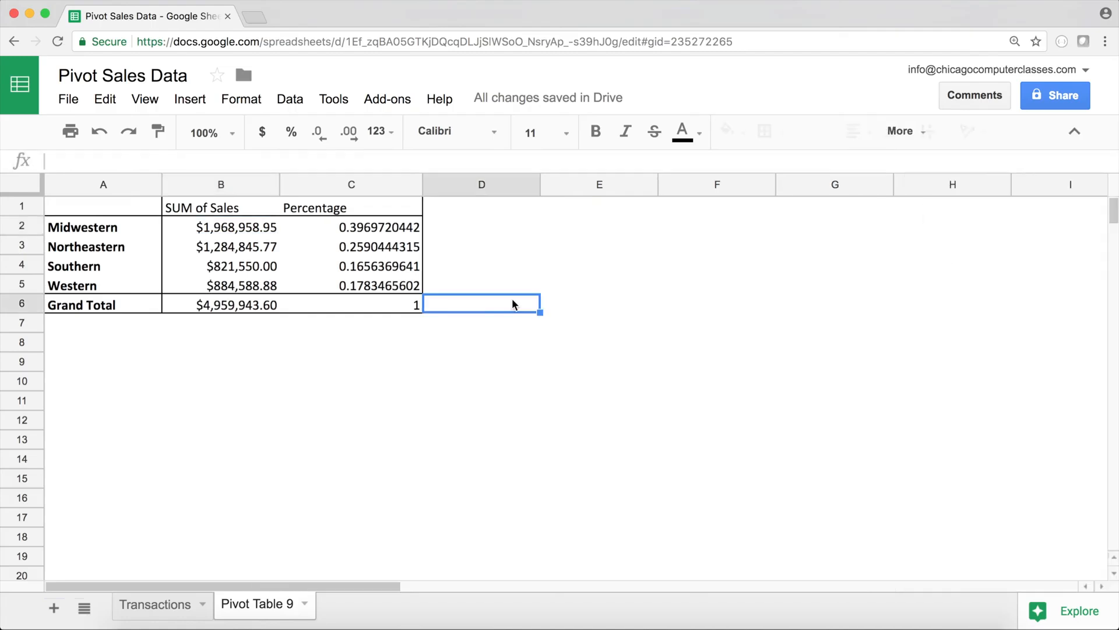
pyautogui.moveTo(371, 234); pyautogui.dragTo(385, 308)
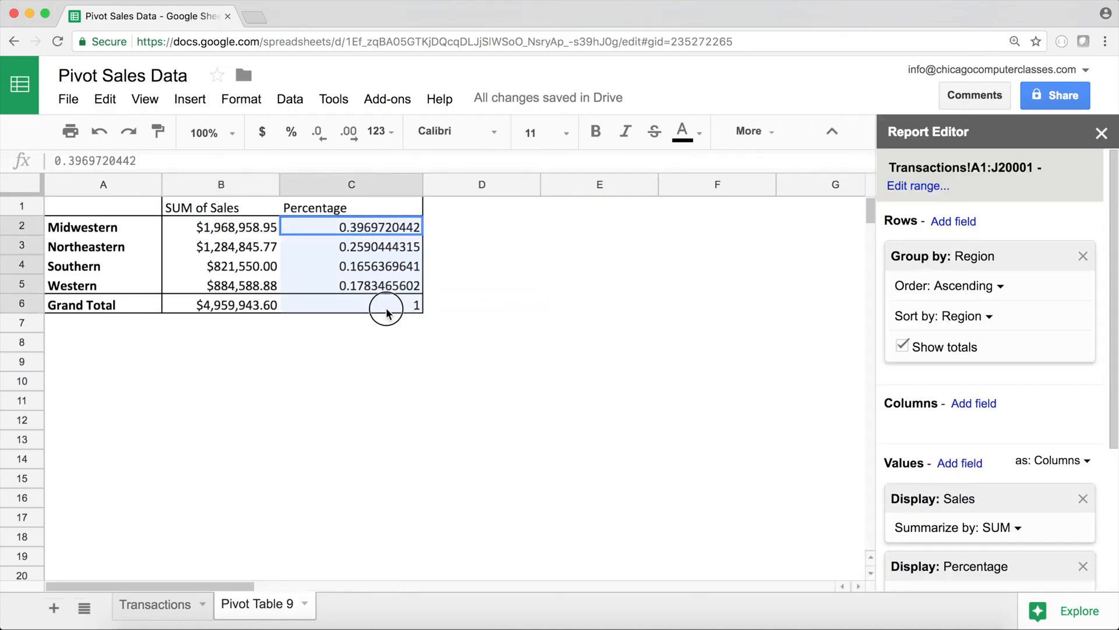
pyautogui.click(291, 132)
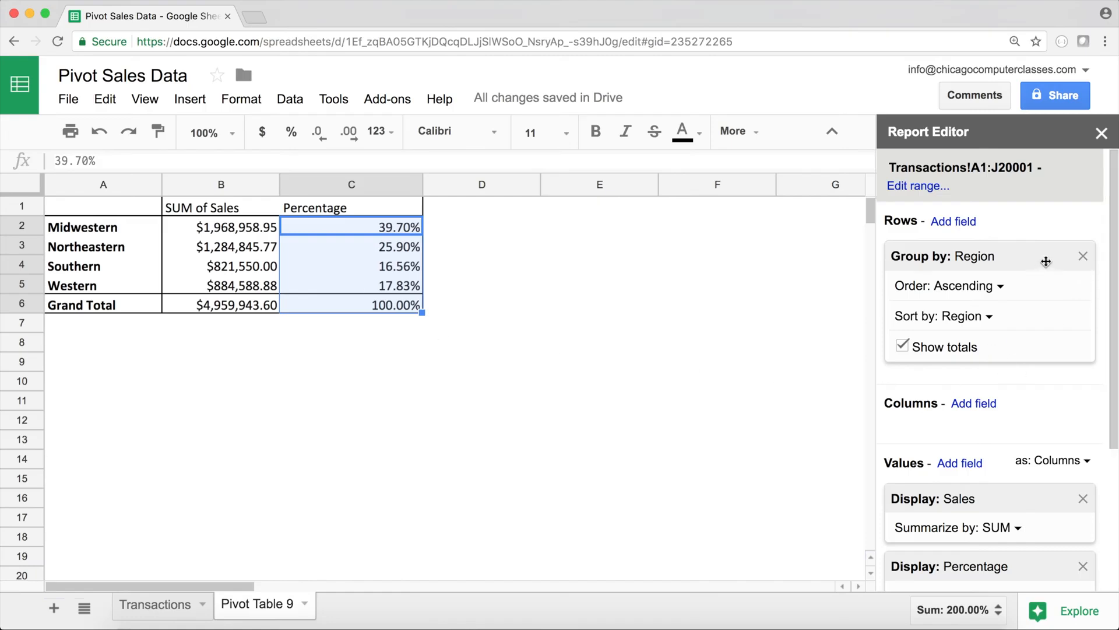
# Step: Replace the pivot table's Region row grouping with State
pyautogui.click(1083, 257)
pyautogui.click(963, 233)
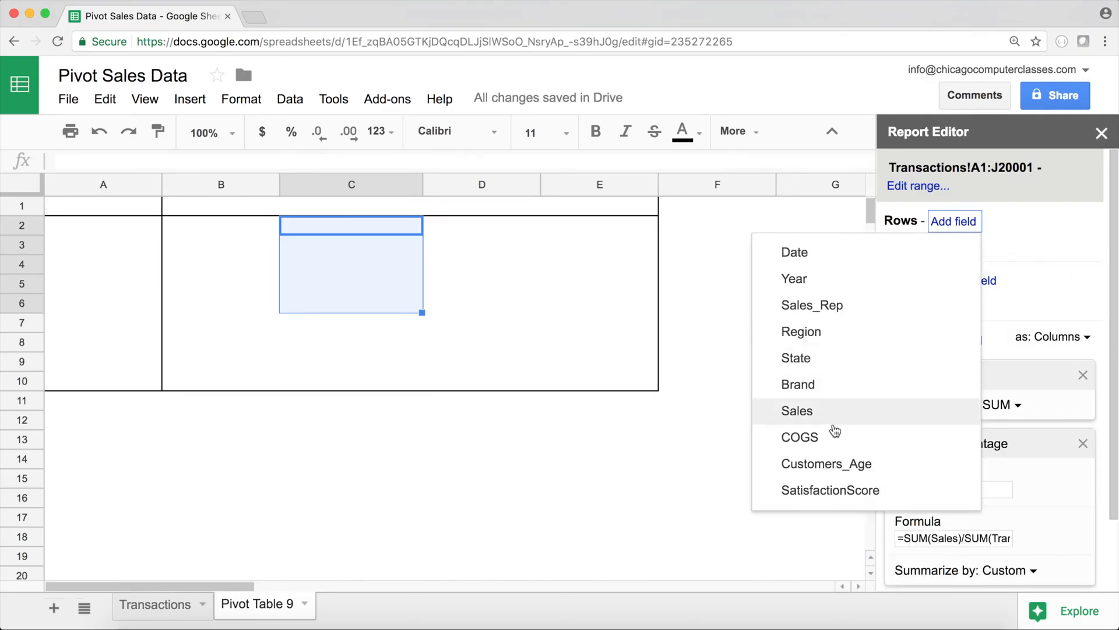
pyautogui.click(822, 357)
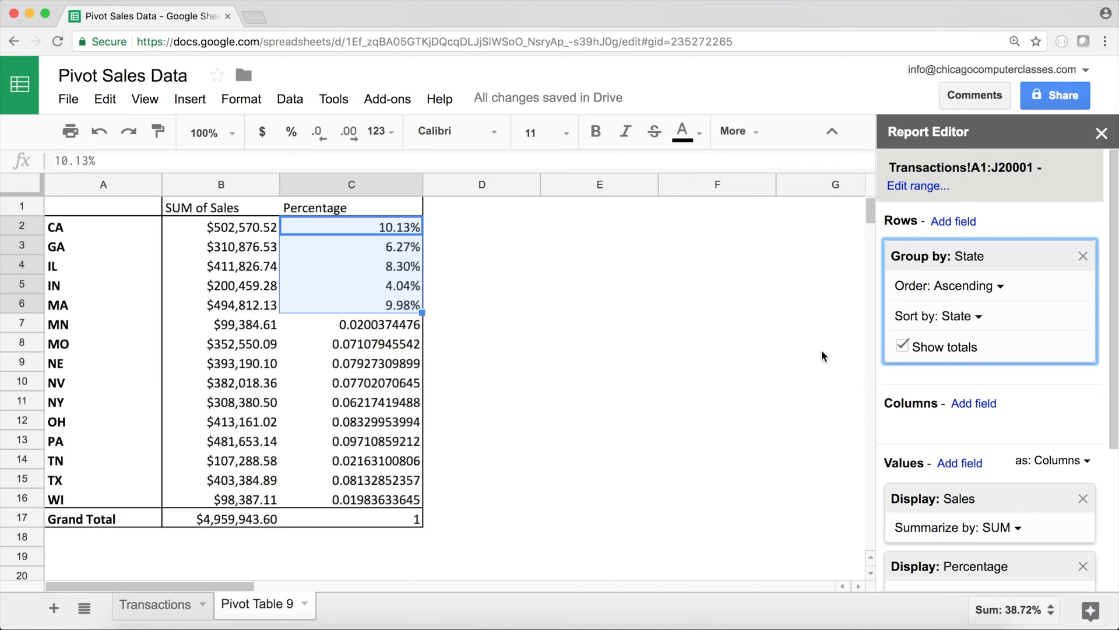
# Step: Format the whole of column C as percentages so that every state row is covered
pyautogui.click(402, 446)
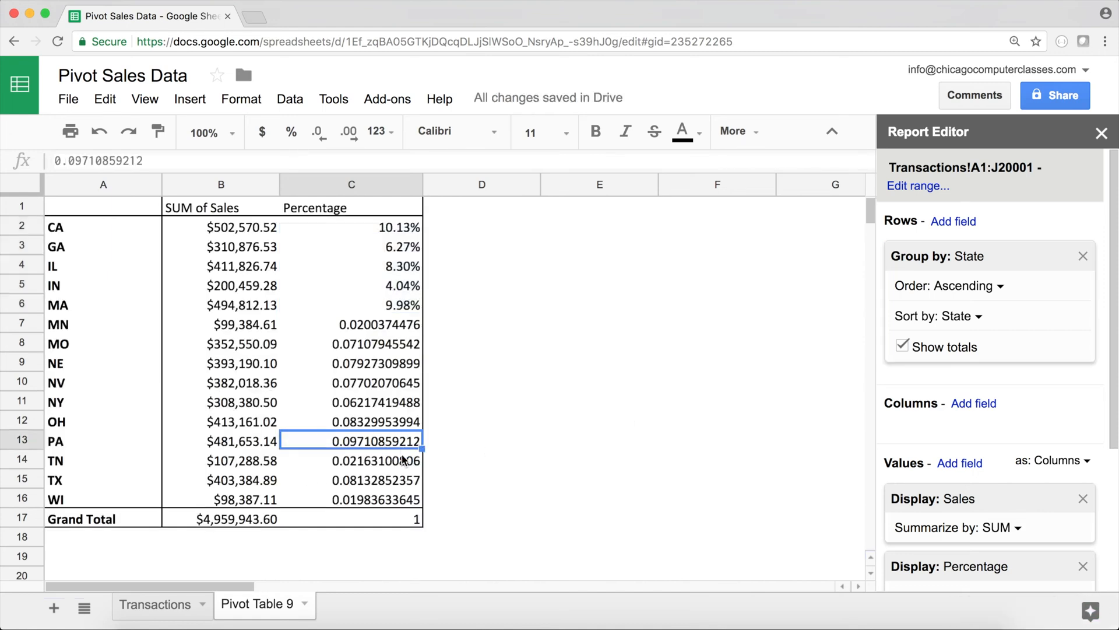
pyautogui.click(388, 193)
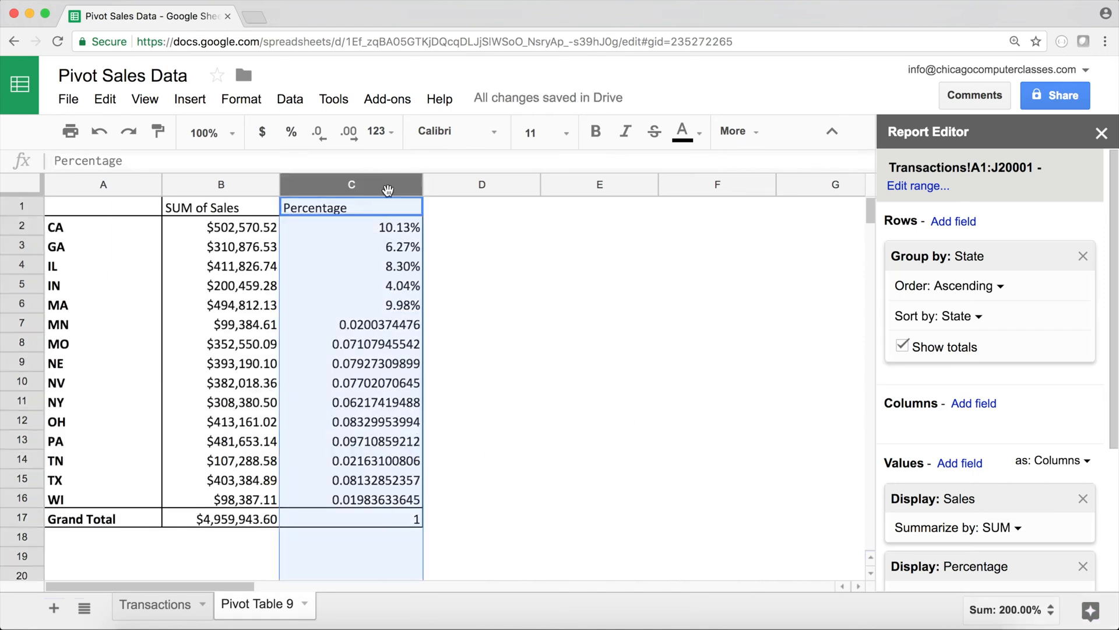
pyautogui.click(291, 131)
pyautogui.scroll(-3, 1089, 328)
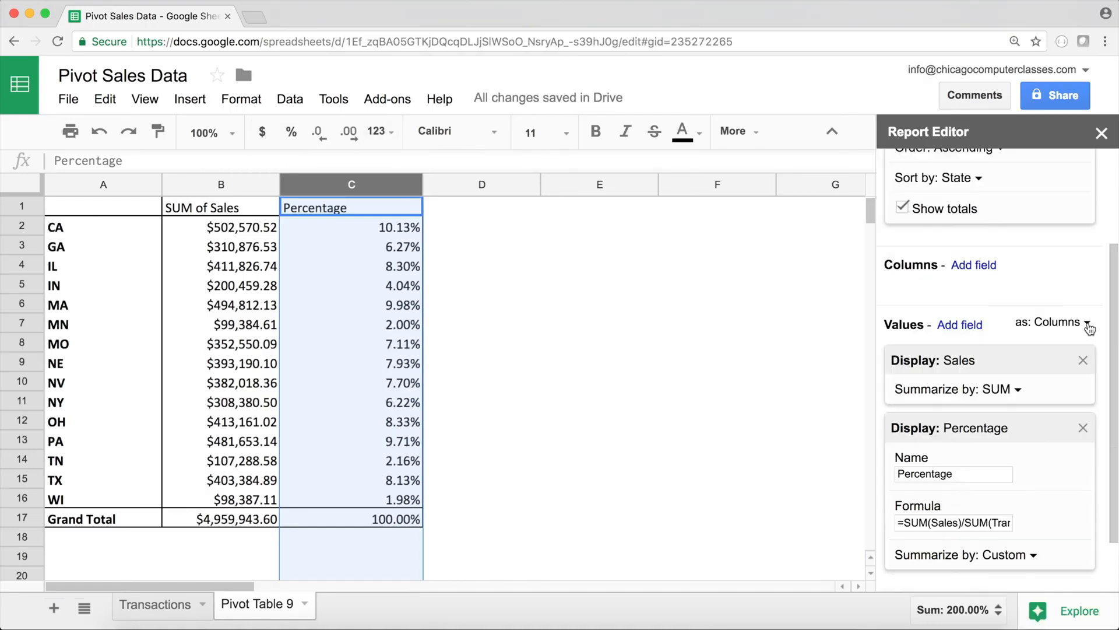
# Step: Check the Percentage values for CA, GA and the grand total in column C
pyautogui.click(386, 252)
pyautogui.click(389, 229)
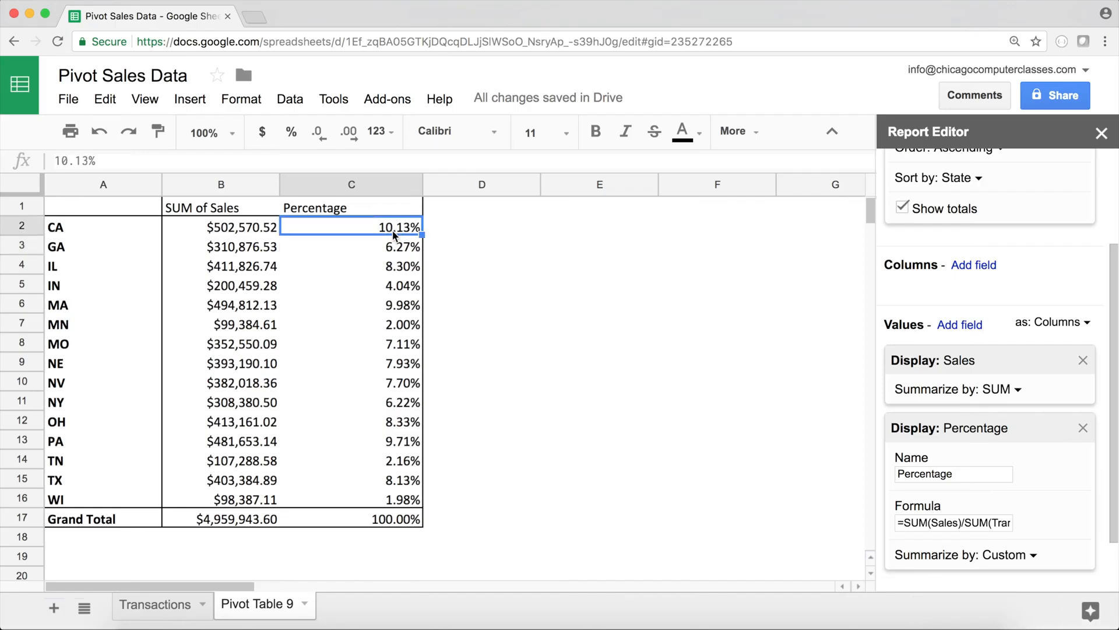
pyautogui.click(402, 251)
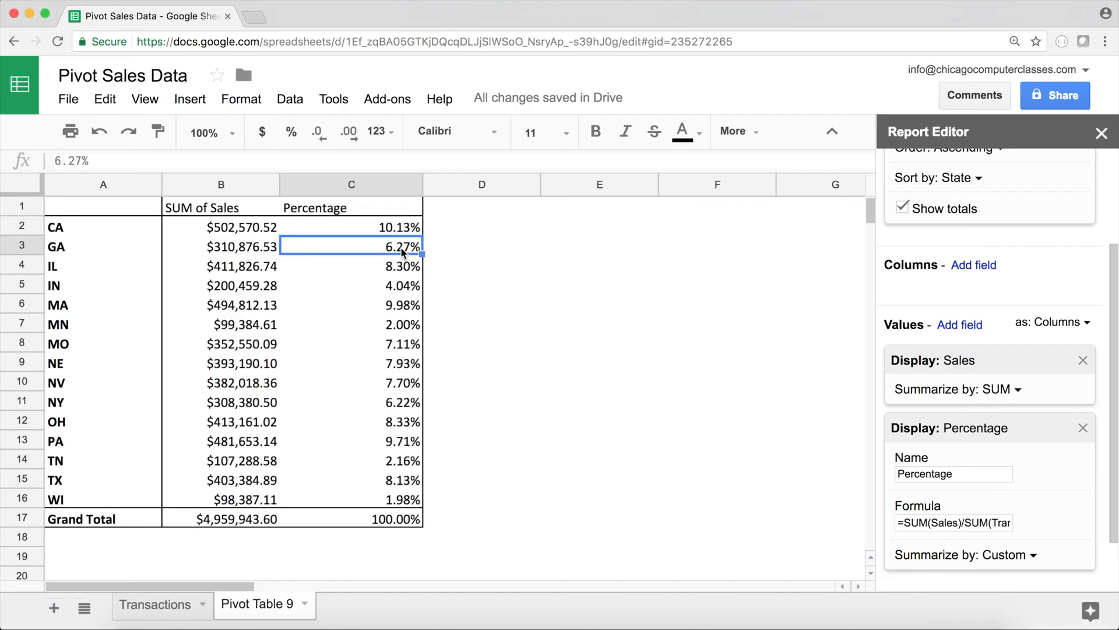
pyautogui.click(379, 523)
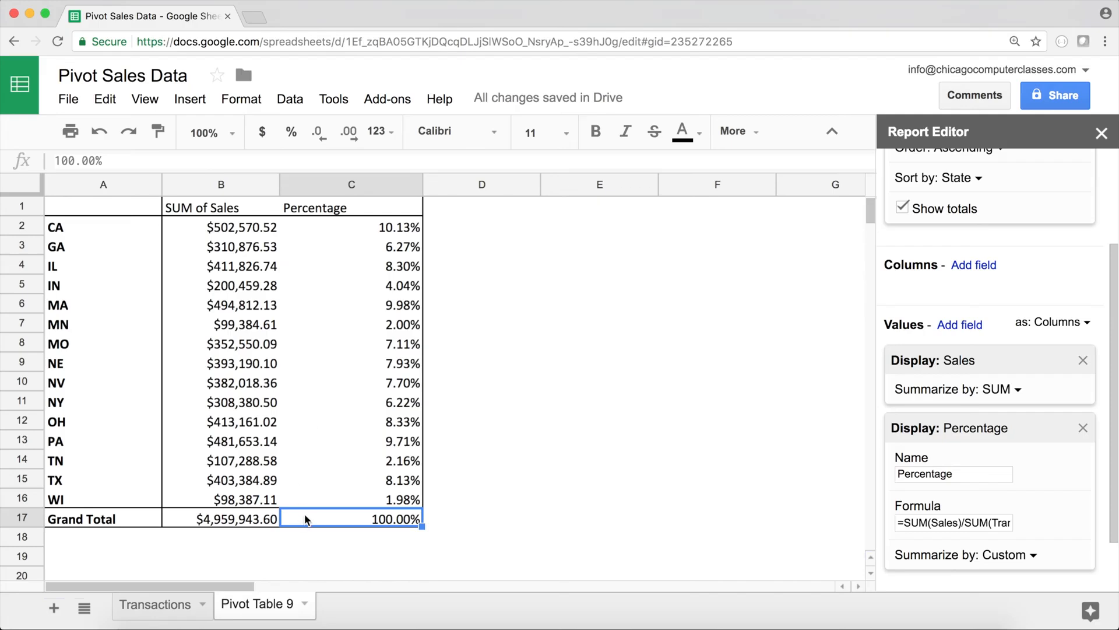
# Step: Clear the Percentage field's custom formula and remove the Percentage field from the pivot table's values
pyautogui.scroll(1, 1019, 439)
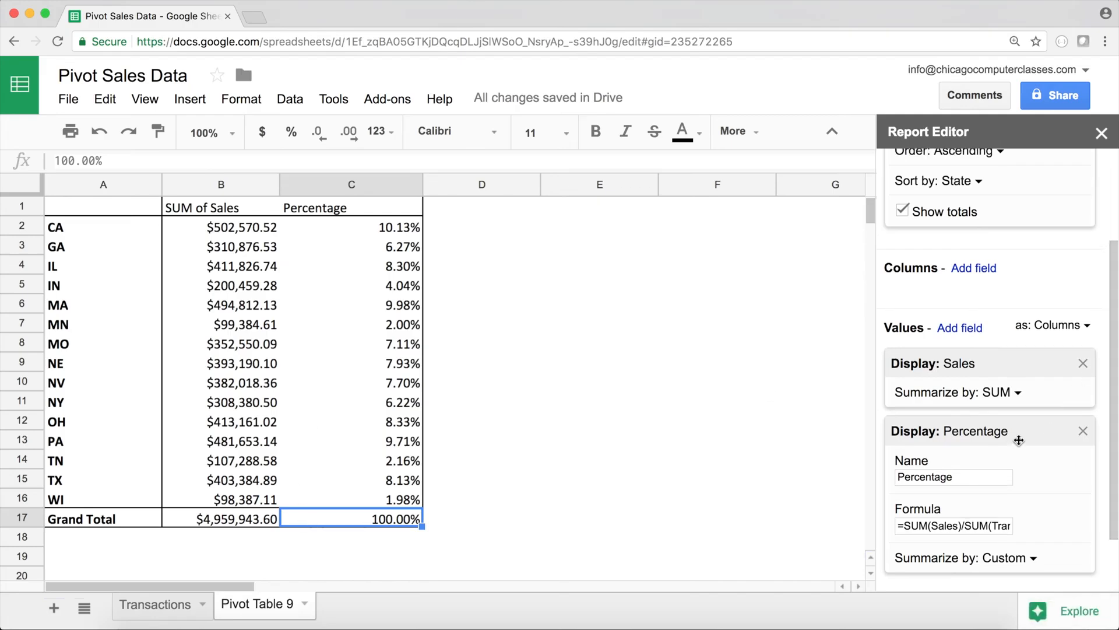
pyautogui.moveTo(965, 527)
pyautogui.mouseDown()
pyautogui.moveTo(1054, 524)
pyautogui.moveTo(916, 531)
pyautogui.moveTo(992, 527)
pyautogui.moveTo(975, 524)
pyautogui.mouseUp()
pyautogui.click(955, 526)
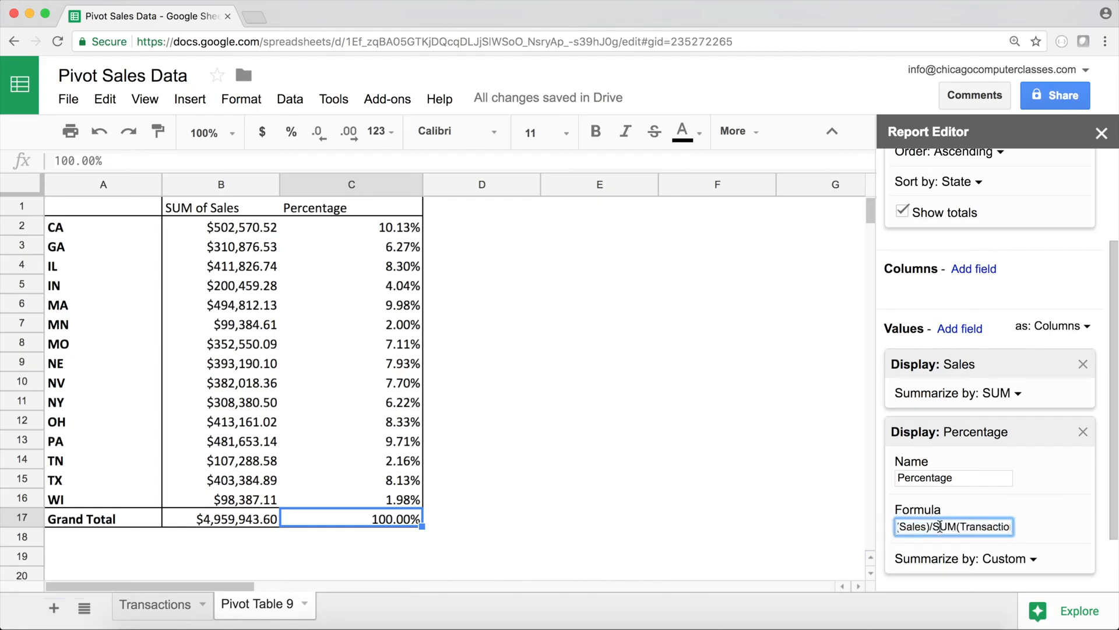
pyautogui.moveTo(936, 527); pyautogui.dragTo(1030, 536)
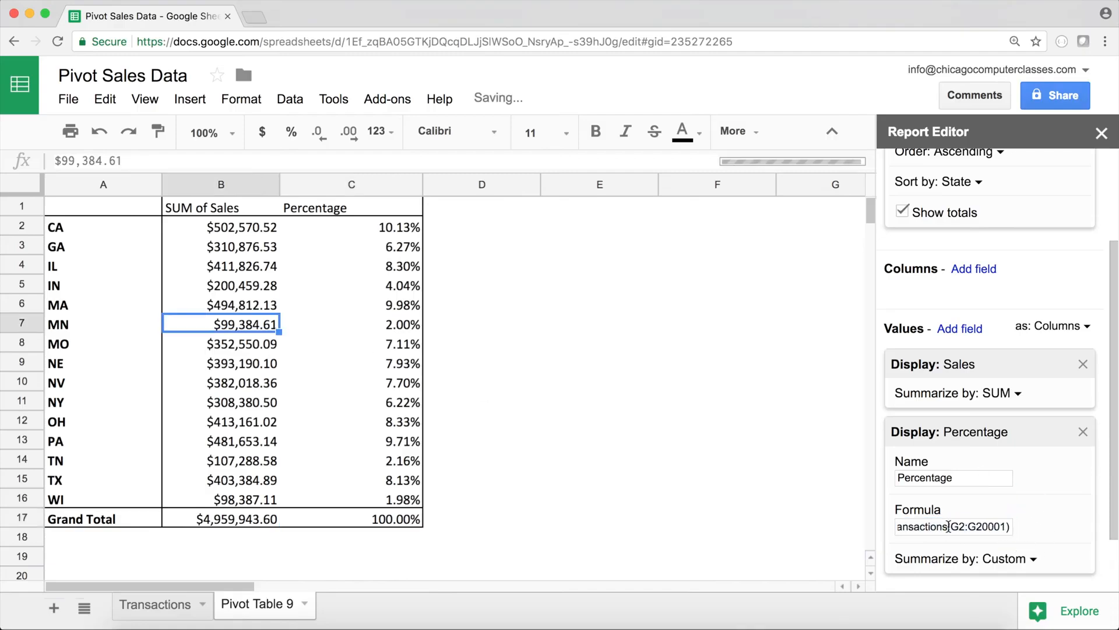
pyautogui.moveTo(915, 530); pyautogui.dragTo(1043, 533)
pyautogui.press('BackSpace')
pyautogui.press('BackSpace')
pyautogui.press('BackSpace')
pyautogui.press('BackSpace')
pyautogui.press('BackSpace')
pyautogui.press('BackSpace')
pyautogui.press('BackSpace')
pyautogui.press('BackSpace')
pyautogui.press('BackSpace')
pyautogui.press('BackSpace')
pyautogui.press('BackSpace')
pyautogui.press('BackSpace')
pyautogui.press('BackSpace')
pyautogui.press('BackSpace')
pyautogui.press('BackSpace')
pyautogui.press('BackSpace')
pyautogui.press('BackSpace')
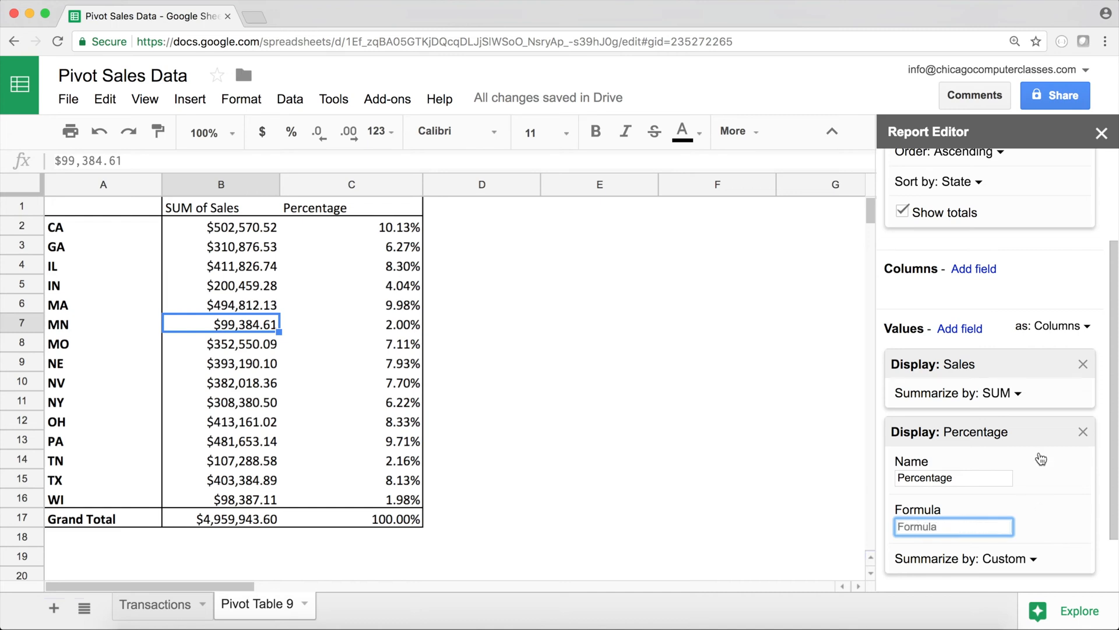
pyautogui.click(1083, 432)
pyautogui.click(145, 257)
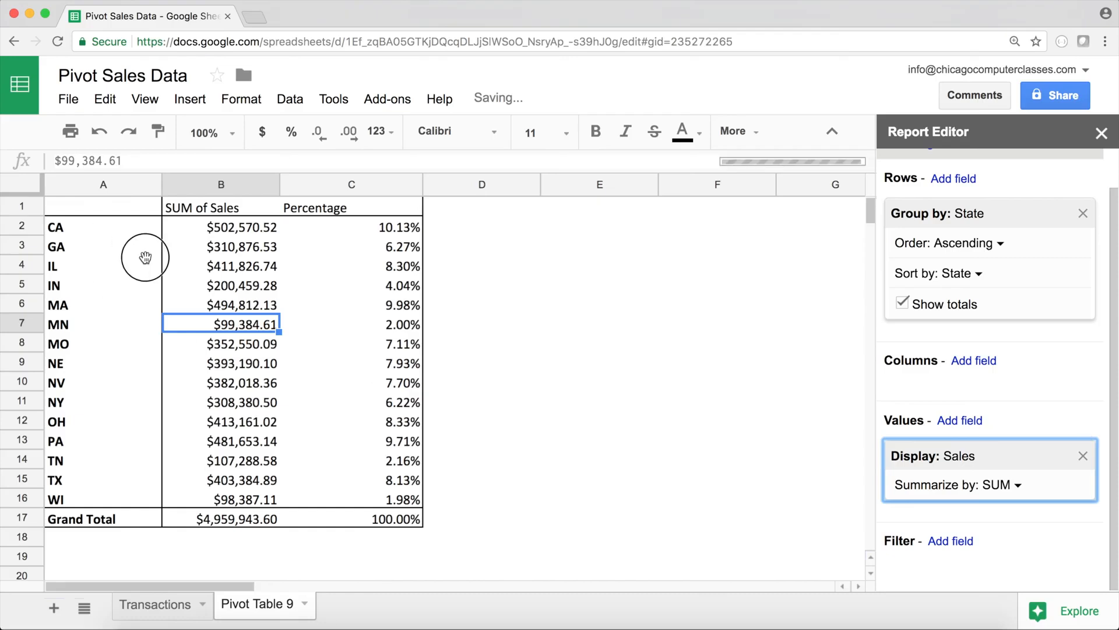
# Step: Delete the Pivot Table 9 sheet from the workbook
pyautogui.click(167, 606)
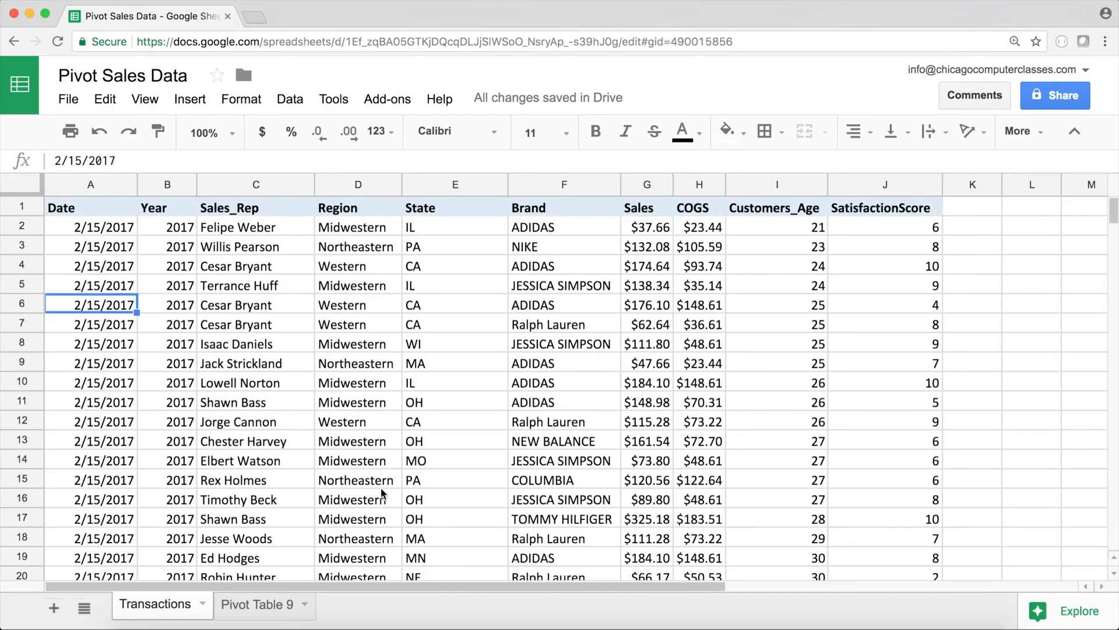
pyautogui.click(304, 610)
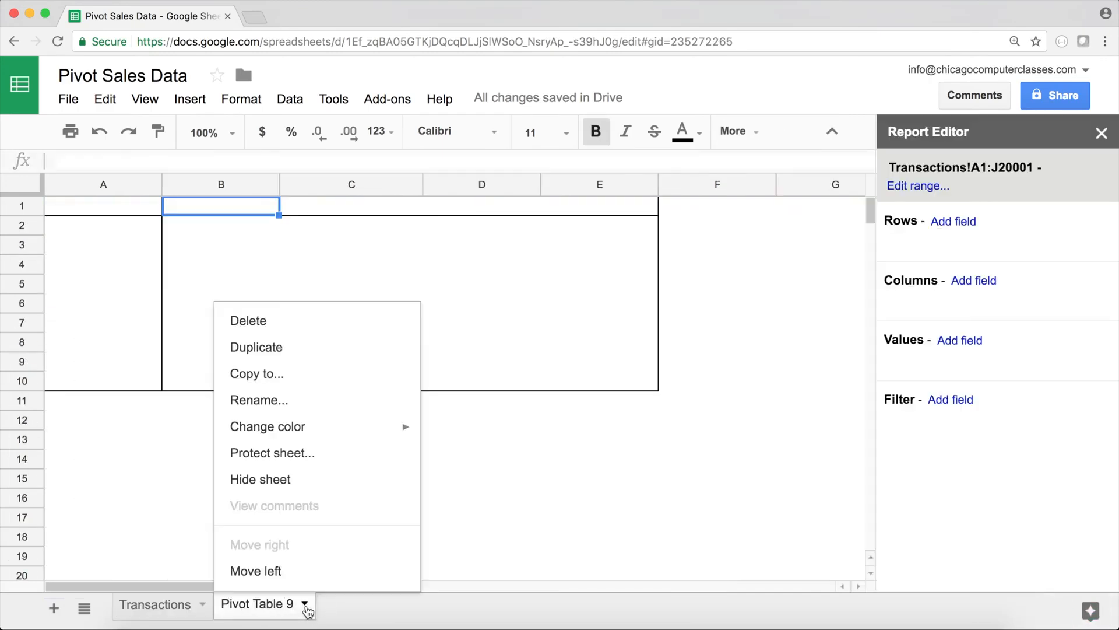
pyautogui.click(253, 322)
pyautogui.click(365, 382)
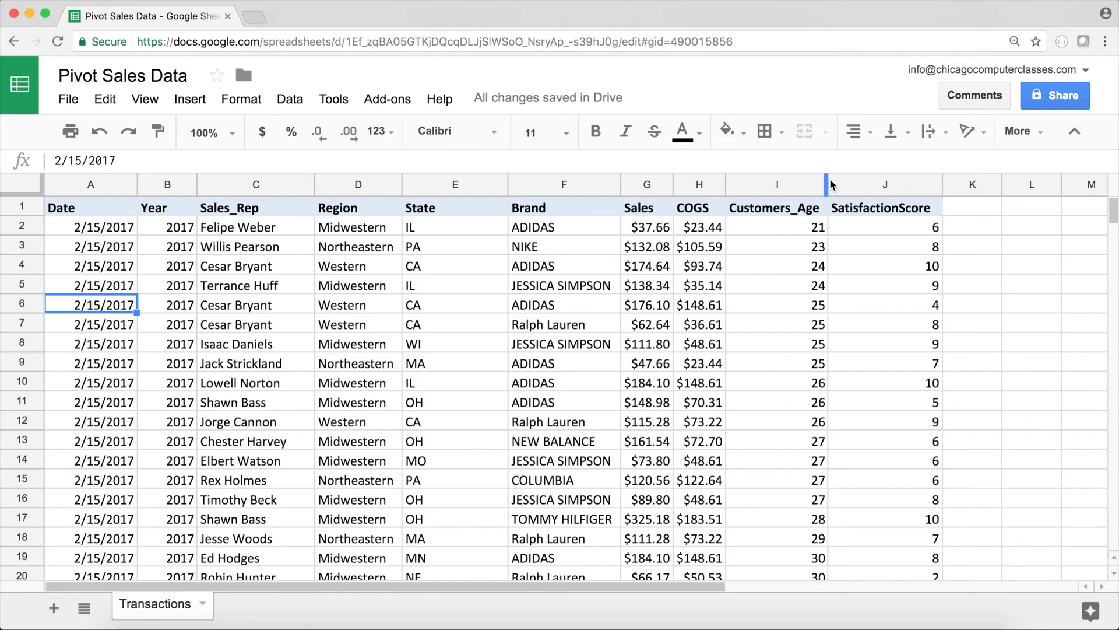
# Step: Widen the Customers_Age column slightly on the Transactions sheet and select the ages in I2:I10
pyautogui.moveTo(827, 178)
pyautogui.mouseDown()
pyautogui.moveTo(805, 180)
pyautogui.moveTo(847, 184)
pyautogui.mouseUp()
pyautogui.moveTo(824, 229); pyautogui.dragTo(816, 382)
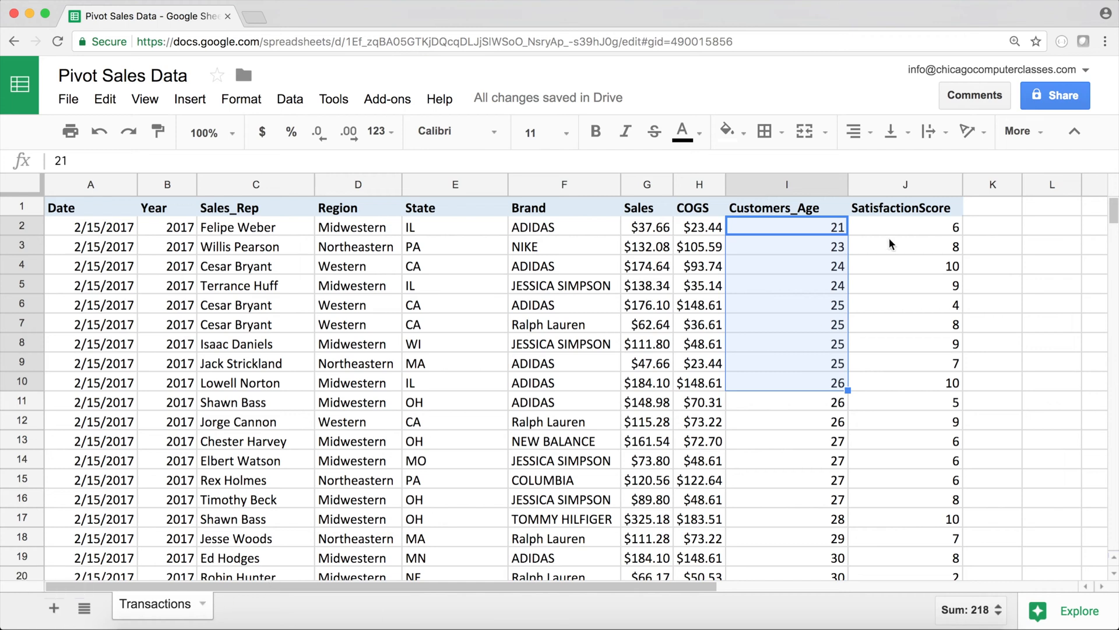
# Step: Add a new sheet to the workbook and name it Age Groups
pyautogui.click(54, 608)
pyautogui.doubleClick(234, 608)
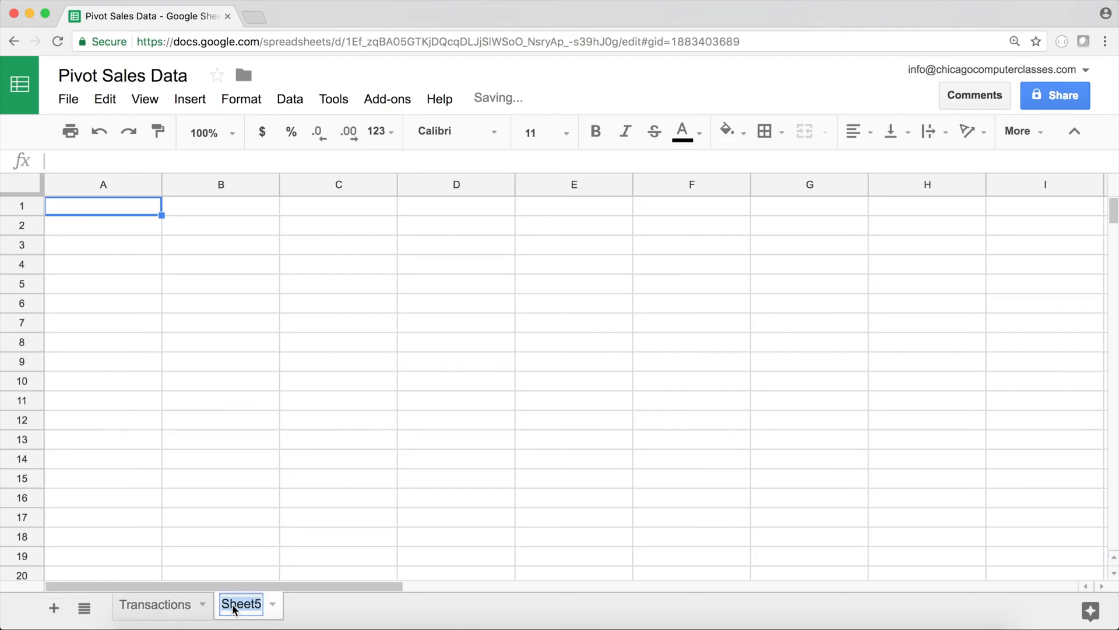
pyautogui.write('Age Gr')
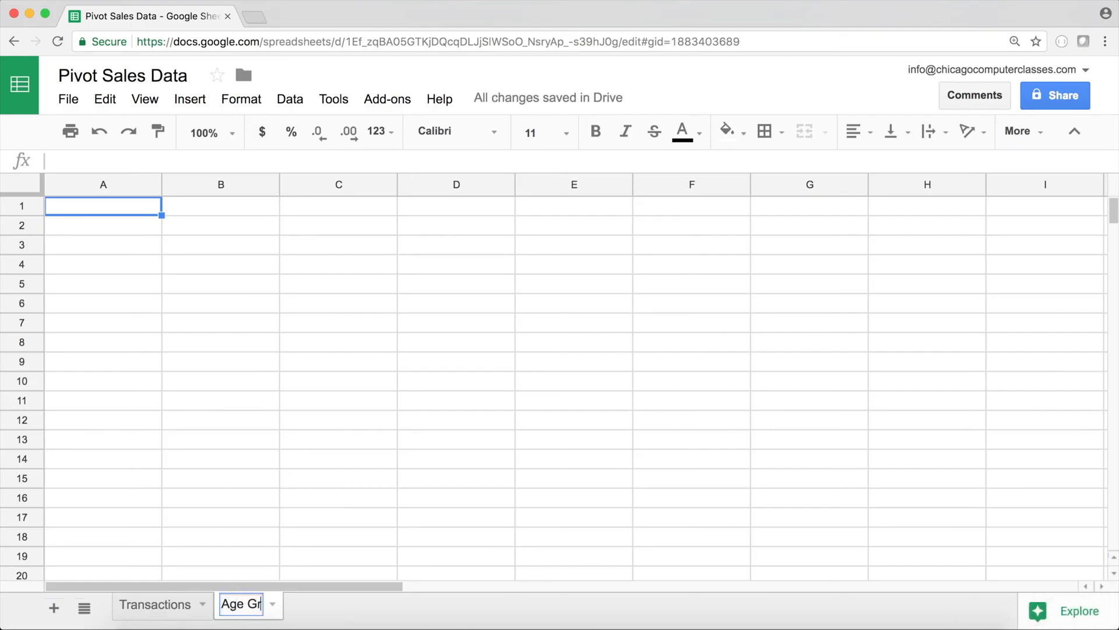
pyautogui.write('oups')
pyautogui.press('Return')
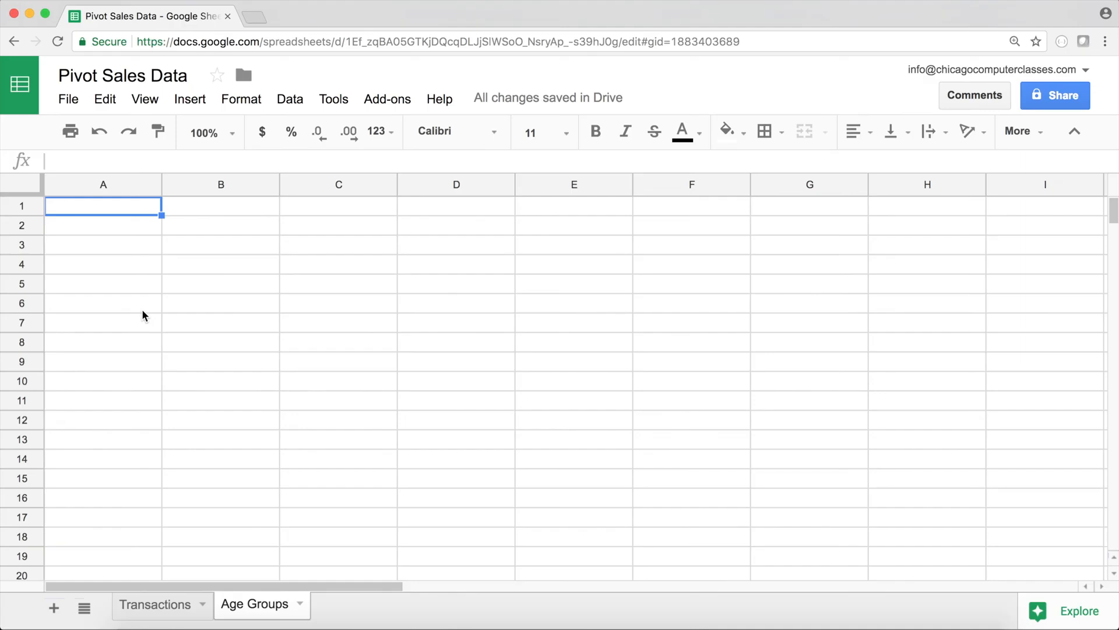
pyautogui.write('0')
pyautogui.press('Return')
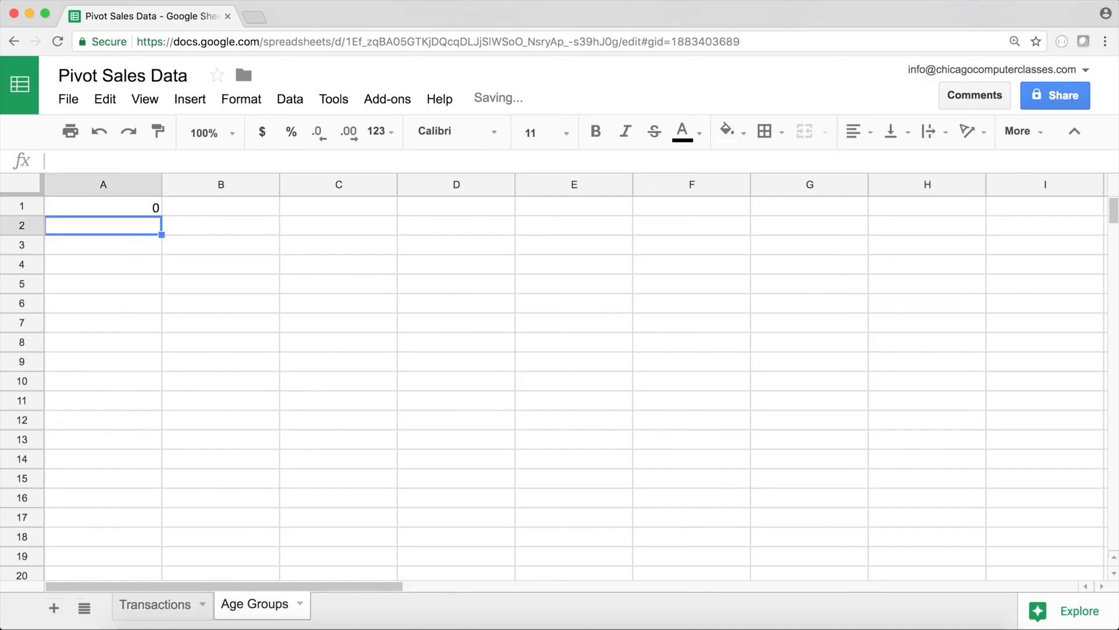
pyautogui.write('50')
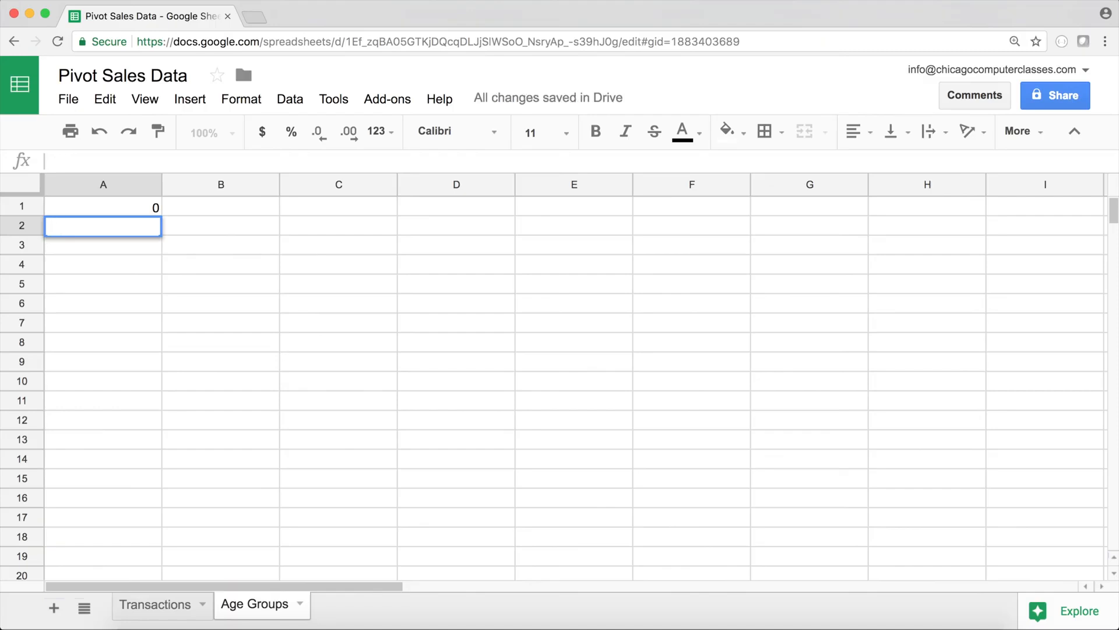
pyautogui.click(103, 206)
pyautogui.press('Delete')
pyautogui.press('Return')
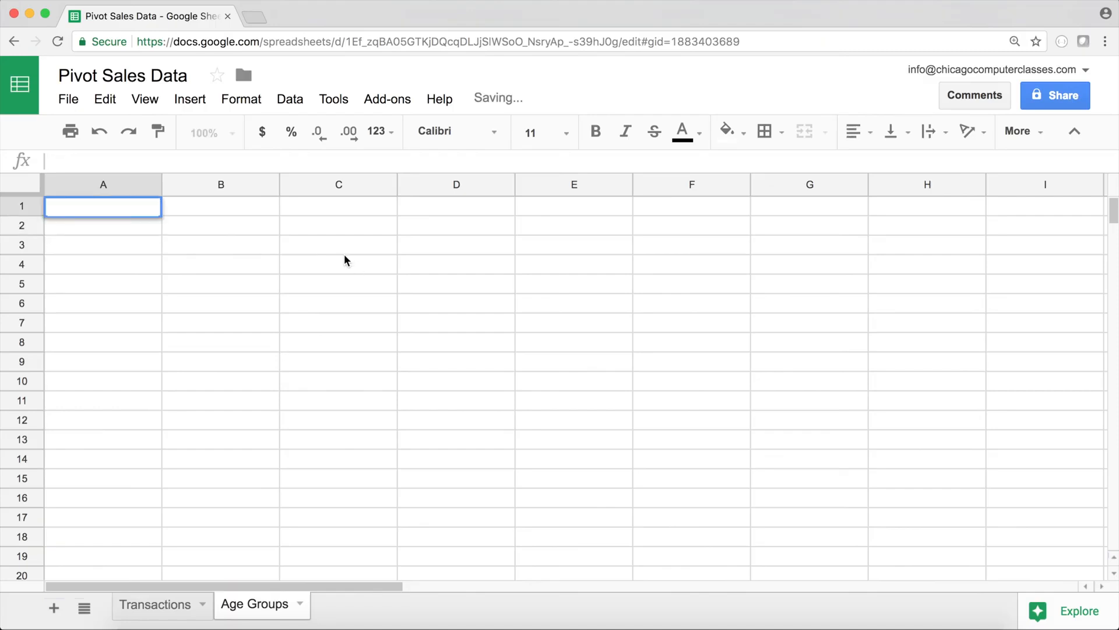
# Step: Check the minimum and maximum of the whole Customers_Age column on the Transactions sheet
pyautogui.click(184, 612)
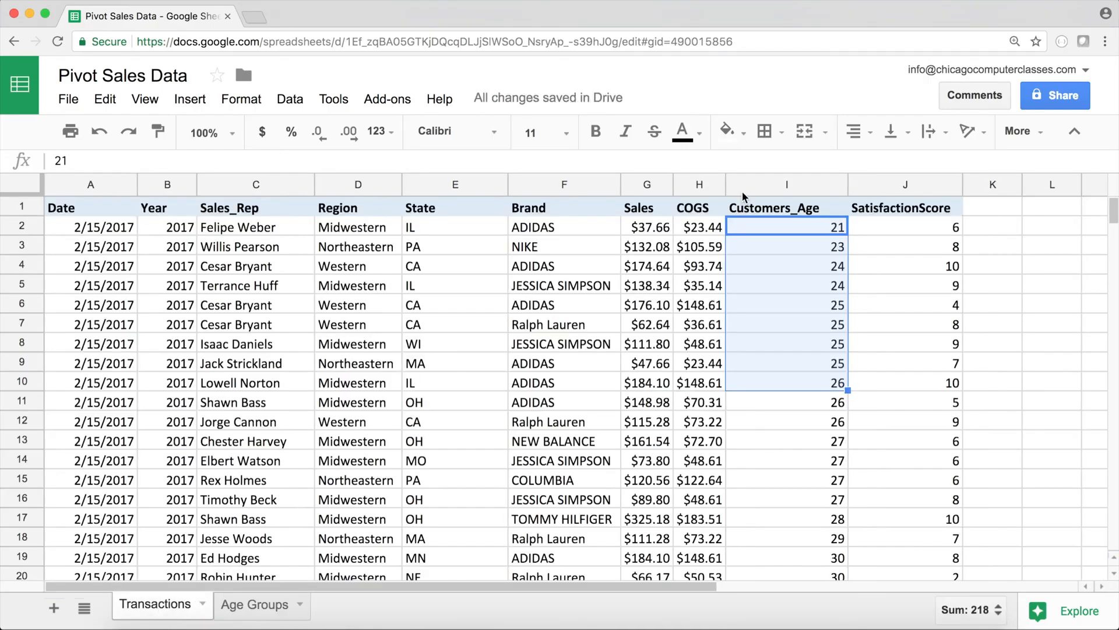
pyautogui.click(804, 186)
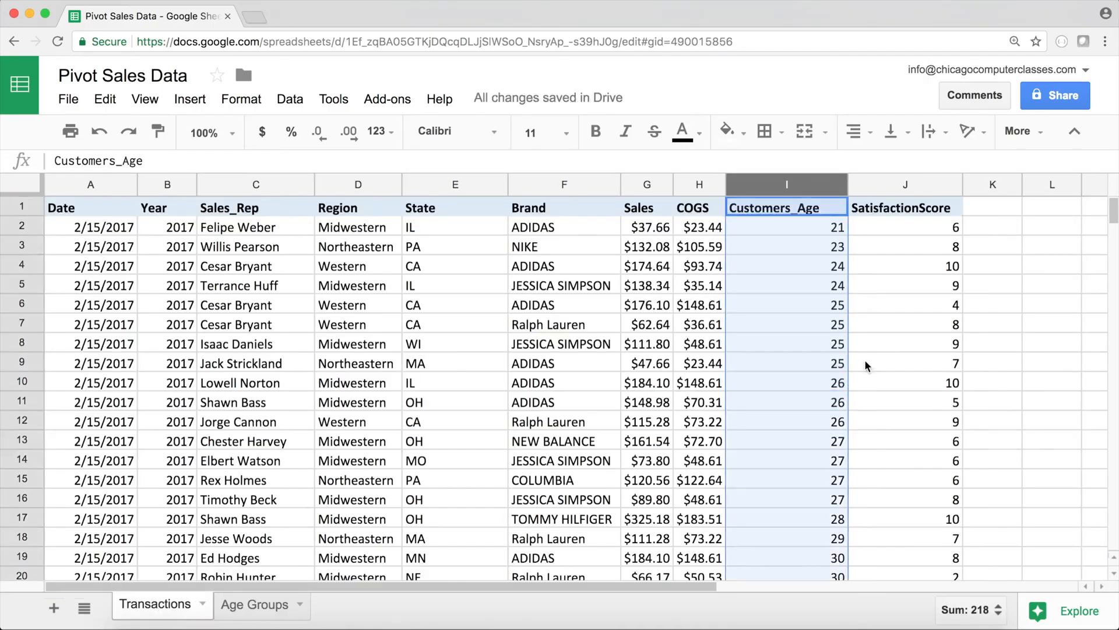
pyautogui.click(1010, 612)
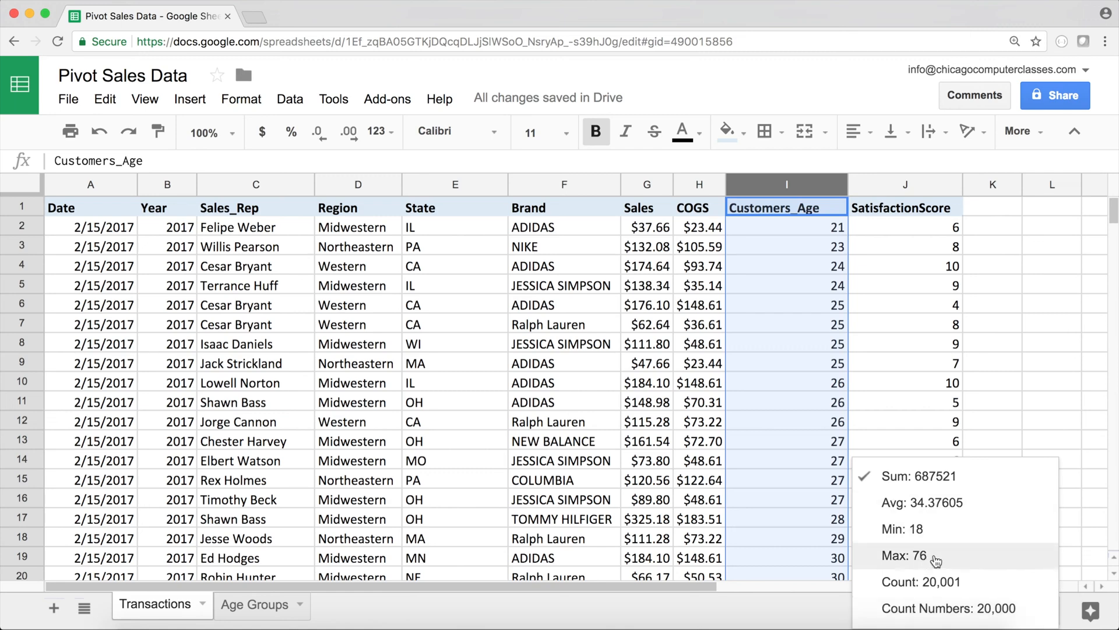
pyautogui.click(828, 208)
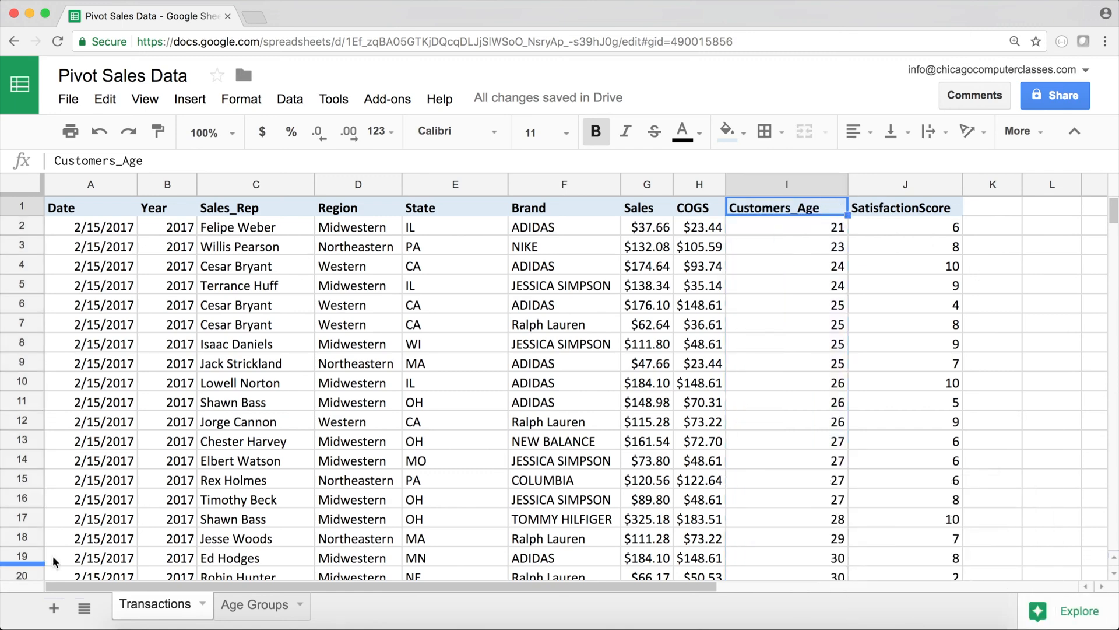
# Step: On the Age Groups sheet, enter 18 and 23 in A1:A2 and extend the series down to 73 in A12
pyautogui.click(253, 607)
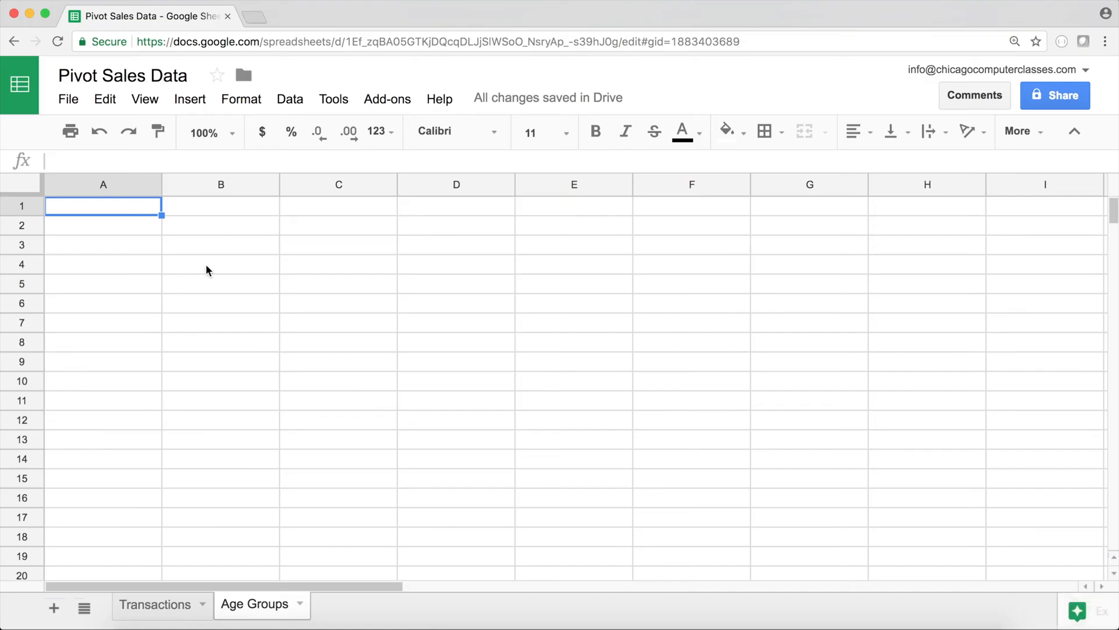
pyautogui.write('18')
pyautogui.press('Return')
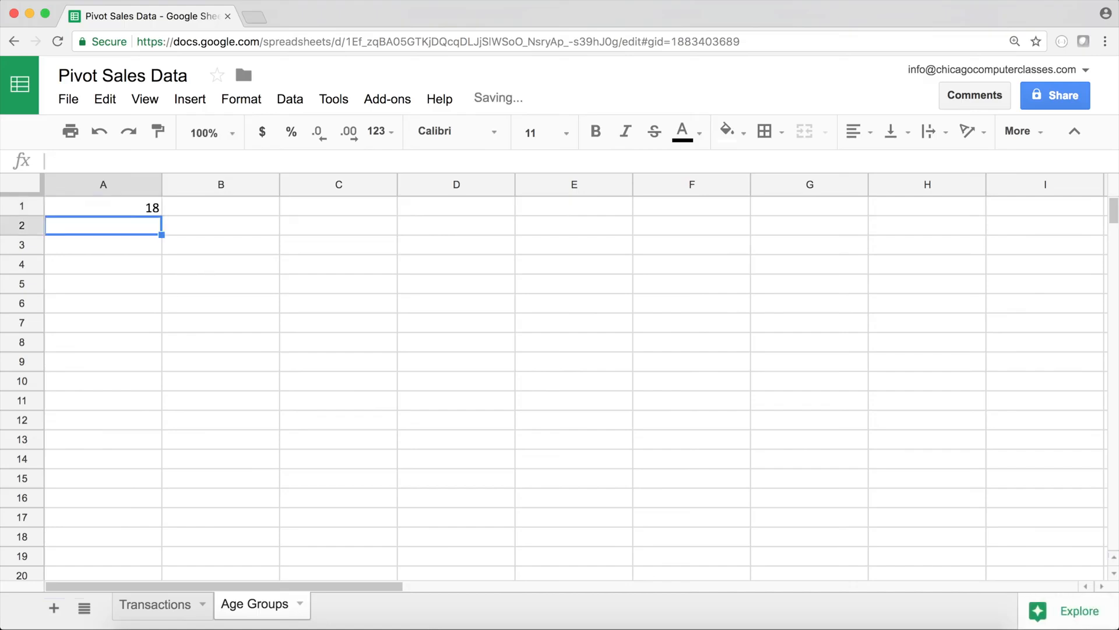
pyautogui.write('23')
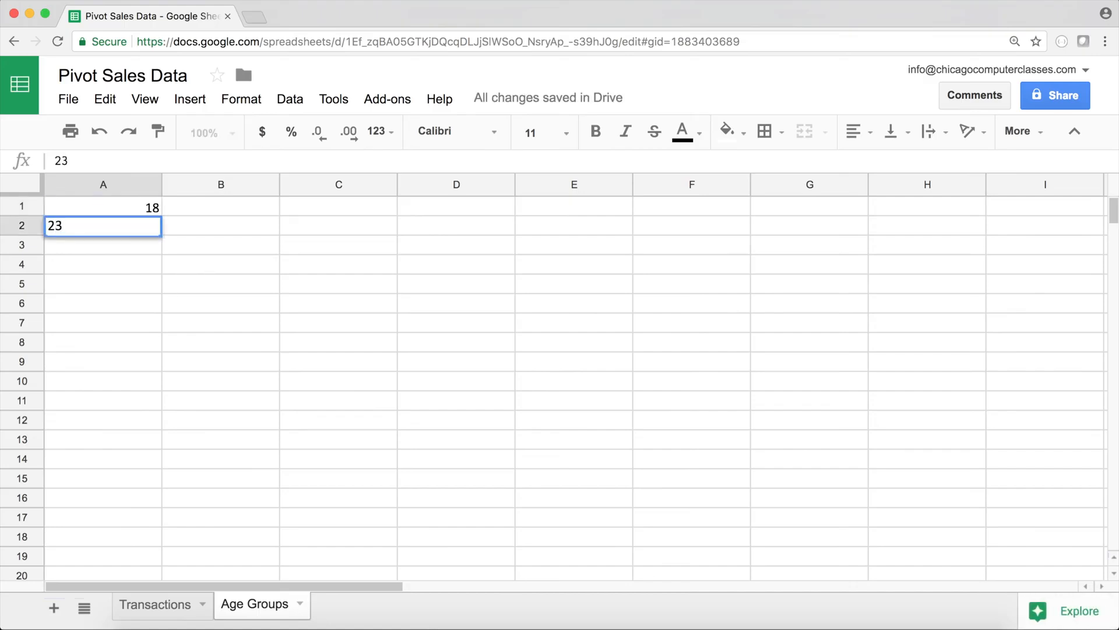
pyautogui.press('Return')
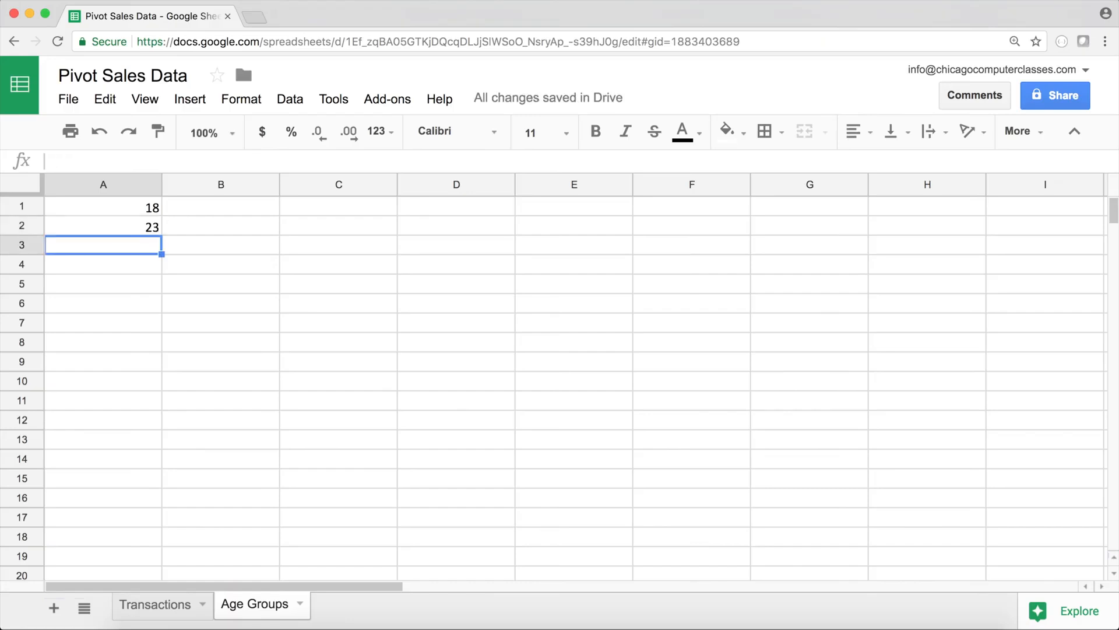
pyautogui.moveTo(128, 207); pyautogui.dragTo(151, 422)
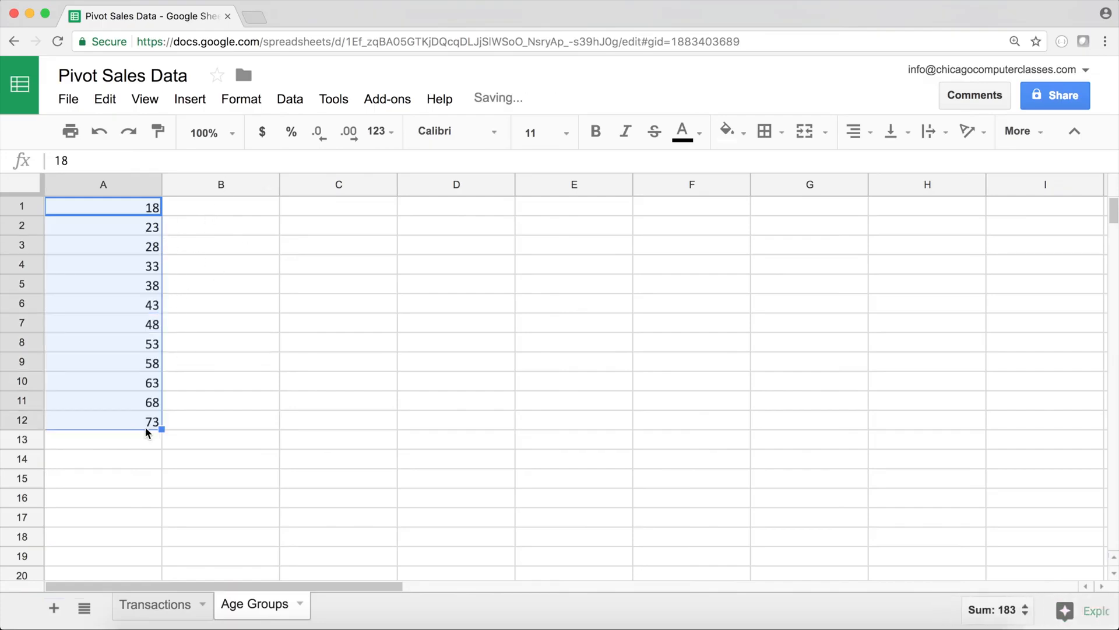
pyautogui.click(158, 431)
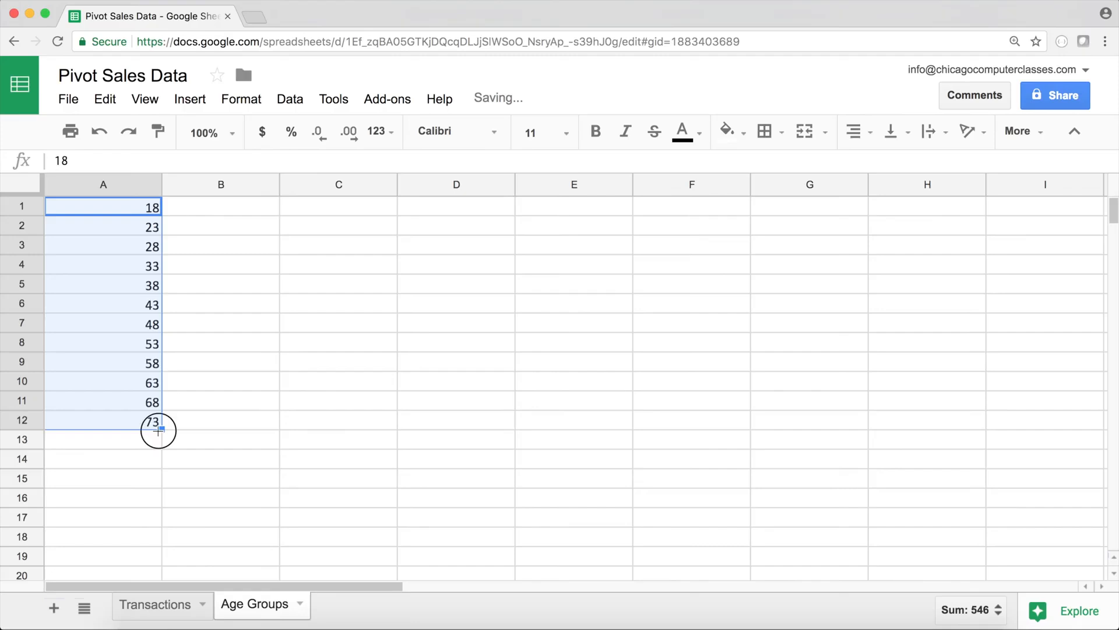
# Step: Enter the formula =JOIN(" to ",A1:A2) in B1 to build the first age group label
pyautogui.click(182, 208)
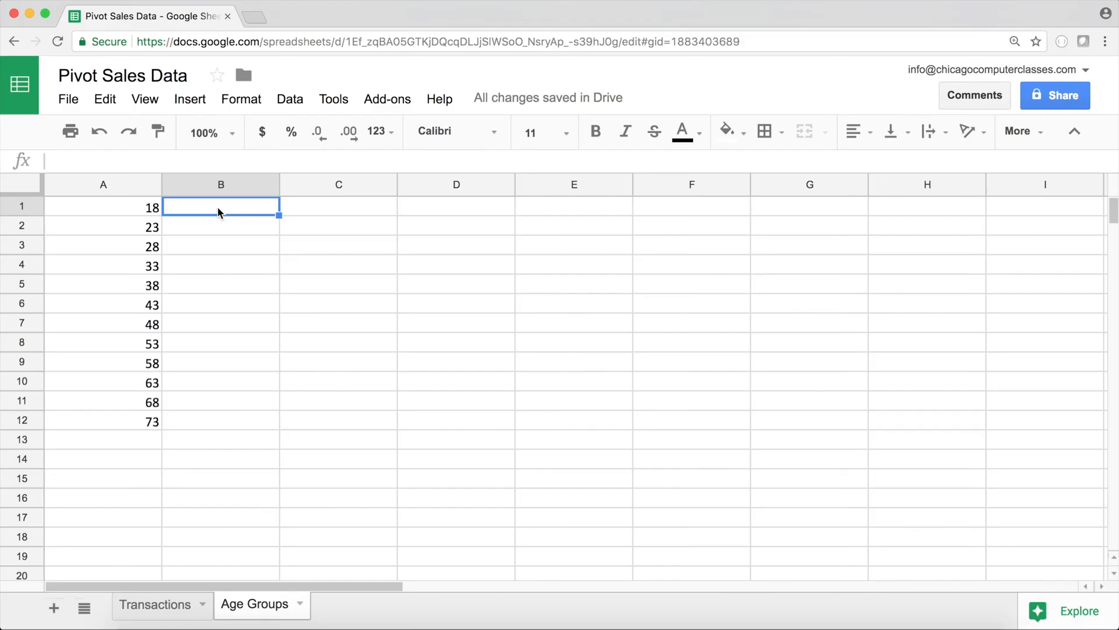
pyautogui.write('=')
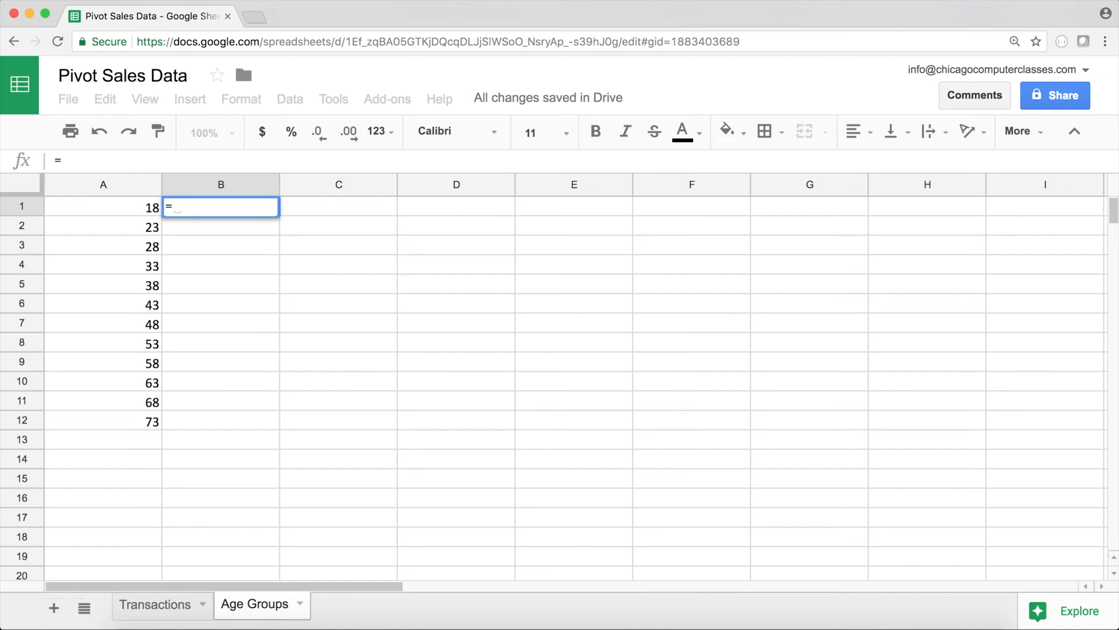
pyautogui.click(115, 210)
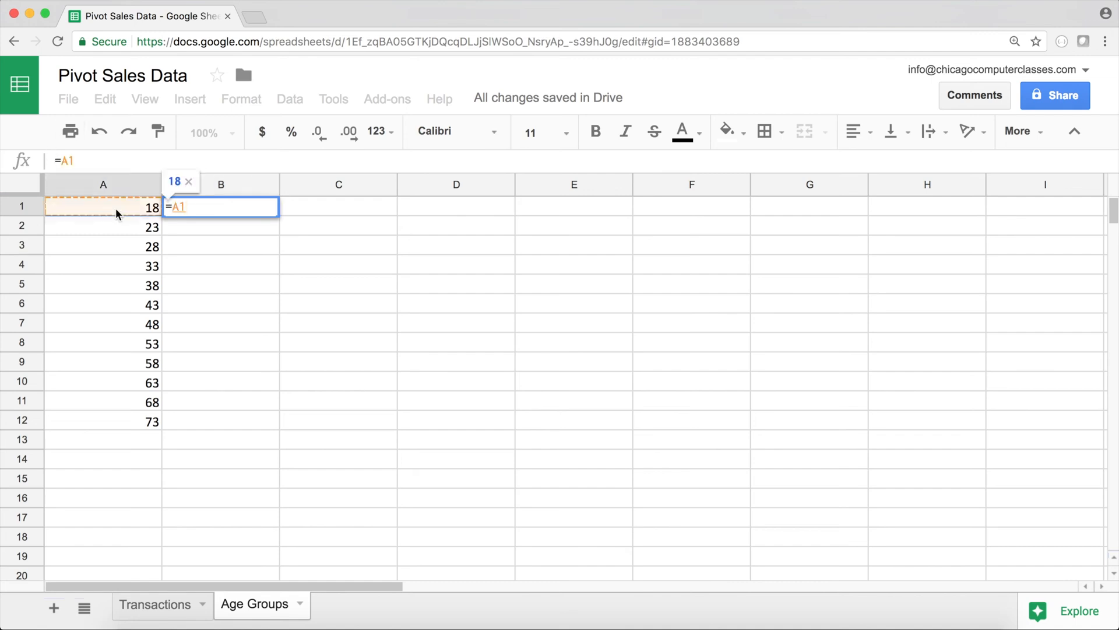
pyautogui.press('BackSpace')
pyautogui.press('BackSpace')
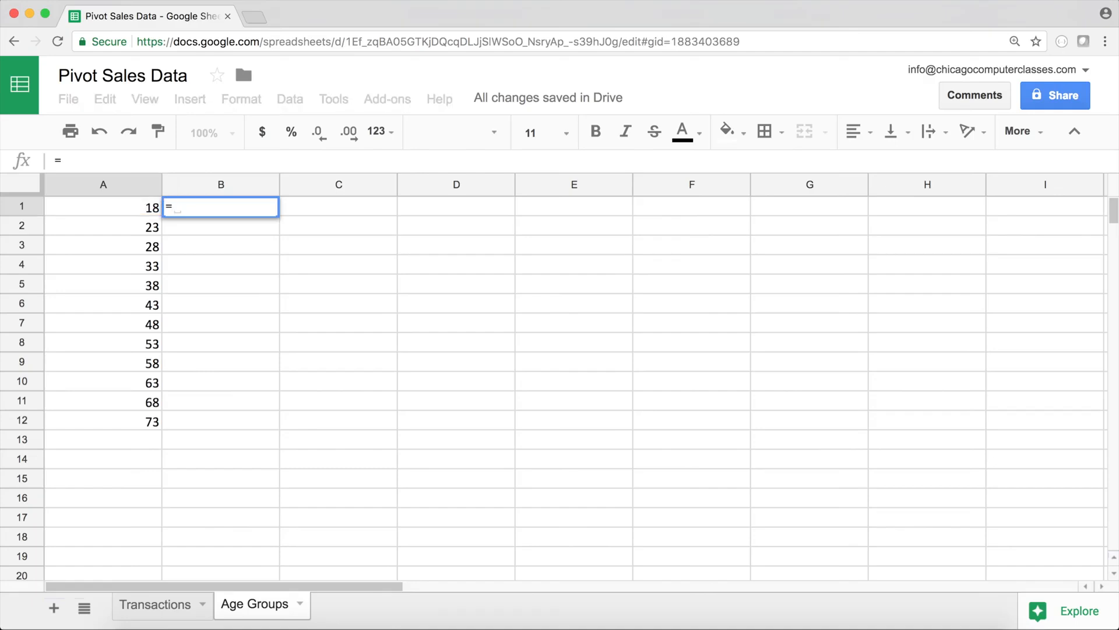
pyautogui.write('jo')
pyautogui.press('BackSpace')
pyautogui.press('BackSpace')
pyautogui.press('BackSpace')
pyautogui.write('JO')
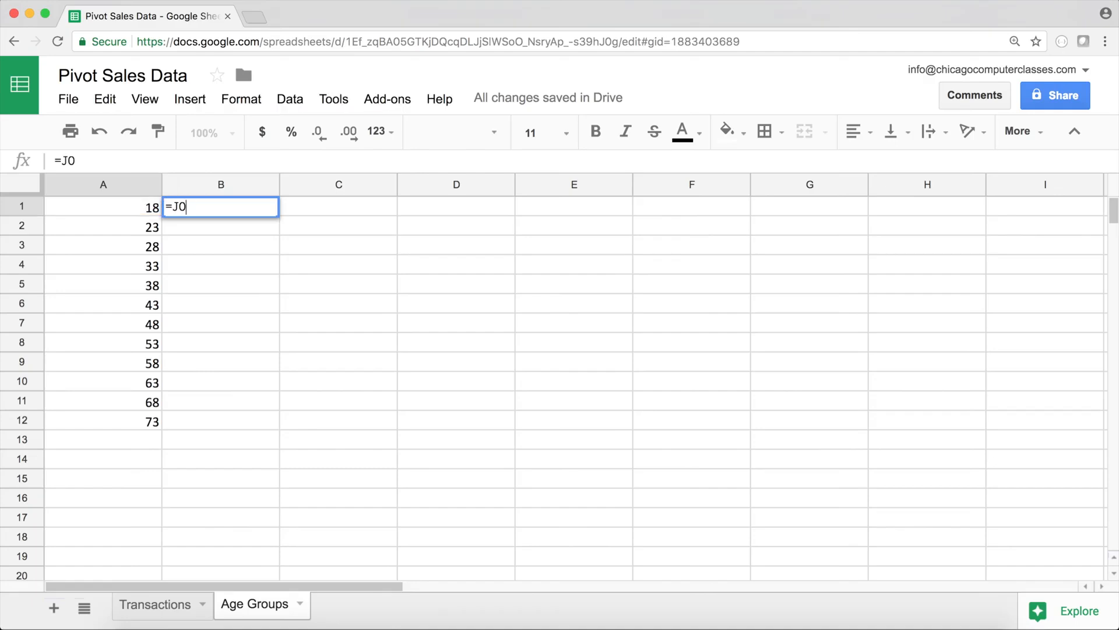
pyautogui.write('IN(')
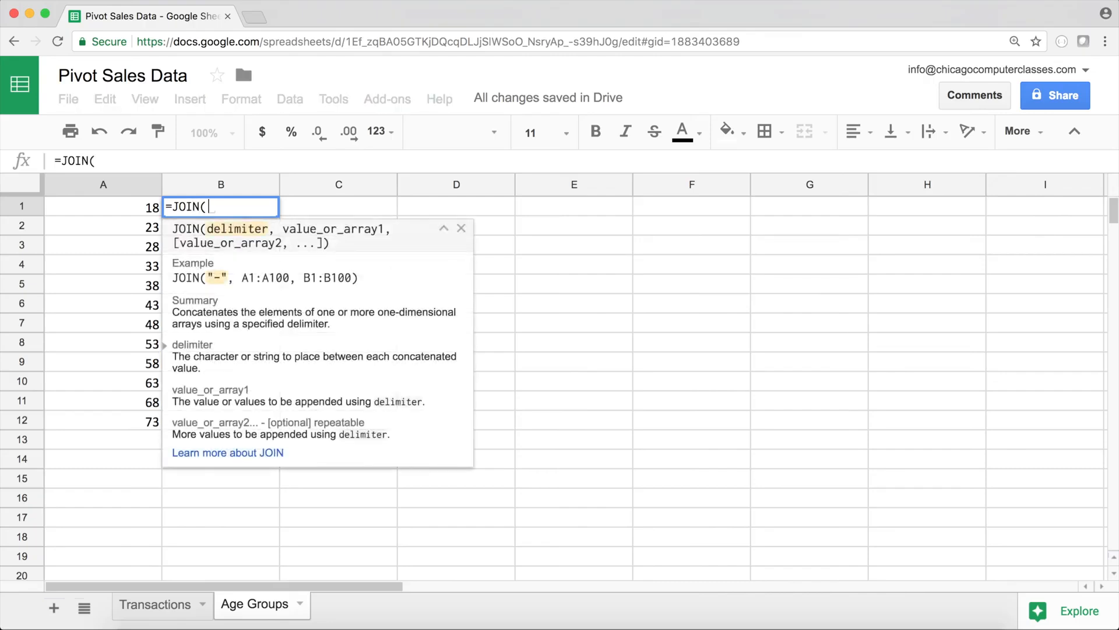
pyautogui.write('" to ')
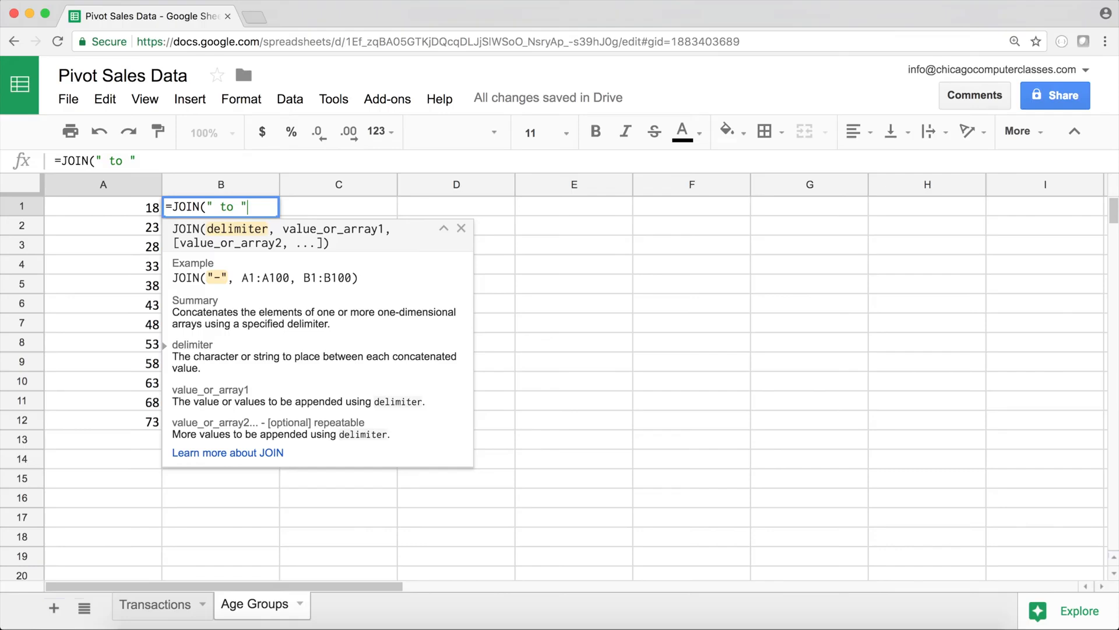
pyautogui.write('",')
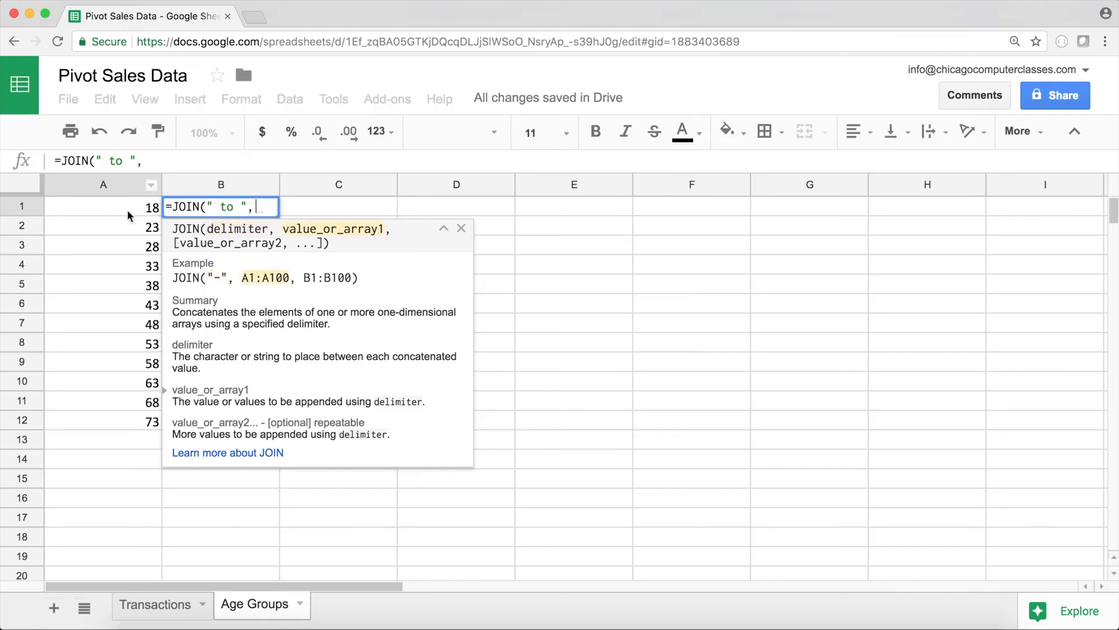
pyautogui.moveTo(129, 210); pyautogui.dragTo(129, 228)
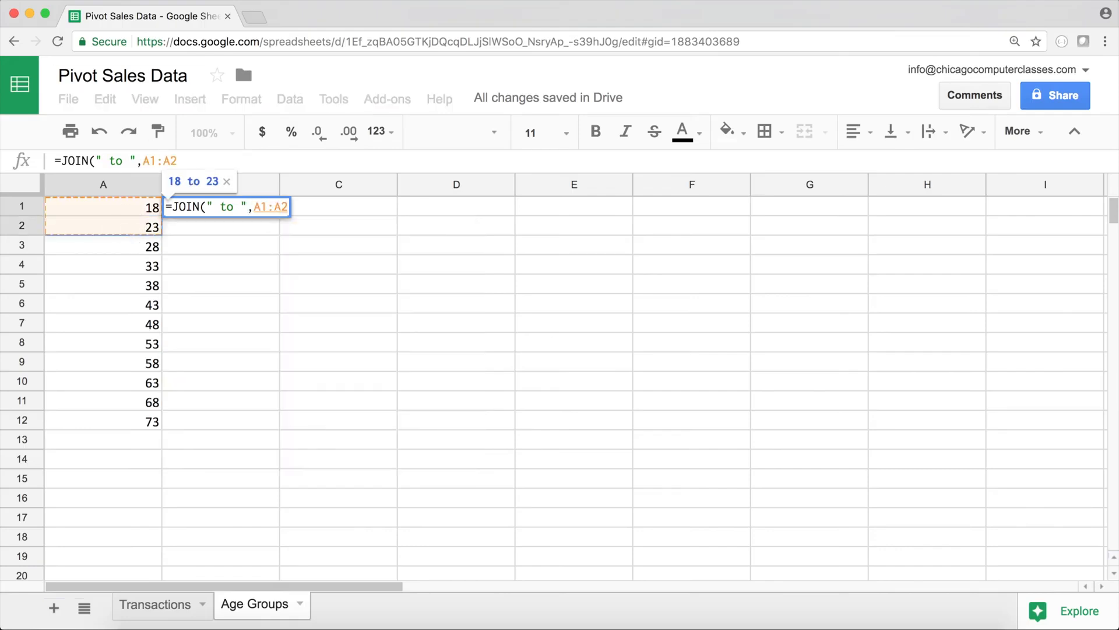
pyautogui.press('Return')
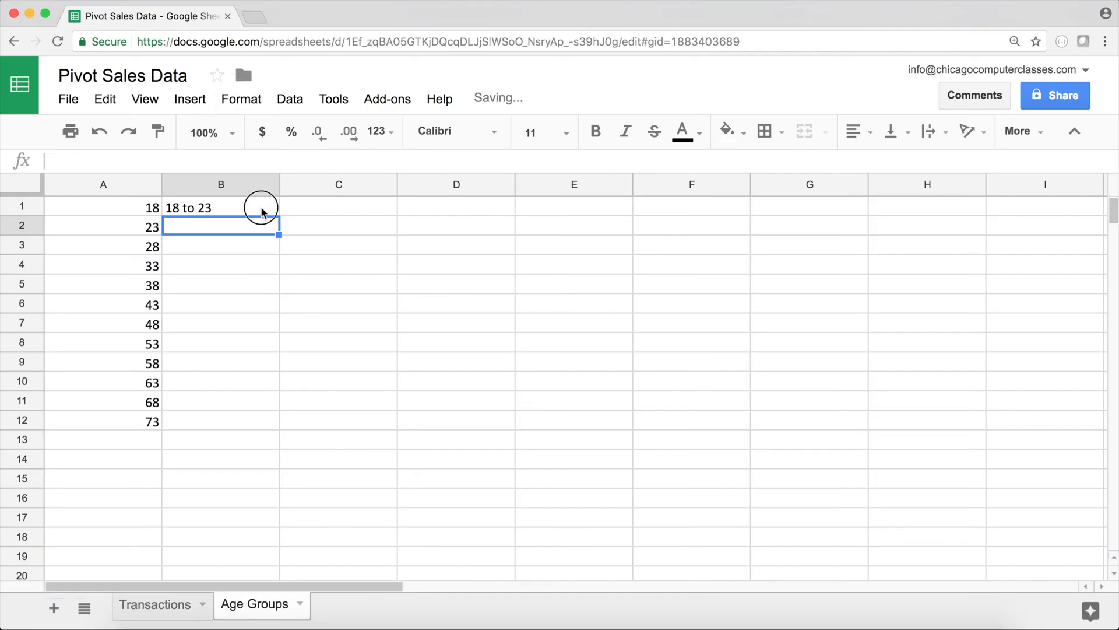
# Step: Fill the JOIN label formula from B1 down to B12 on the Age Groups sheet
pyautogui.click(261, 211)
pyautogui.moveTo(279, 215); pyautogui.dragTo(249, 424)
pyautogui.click(209, 423)
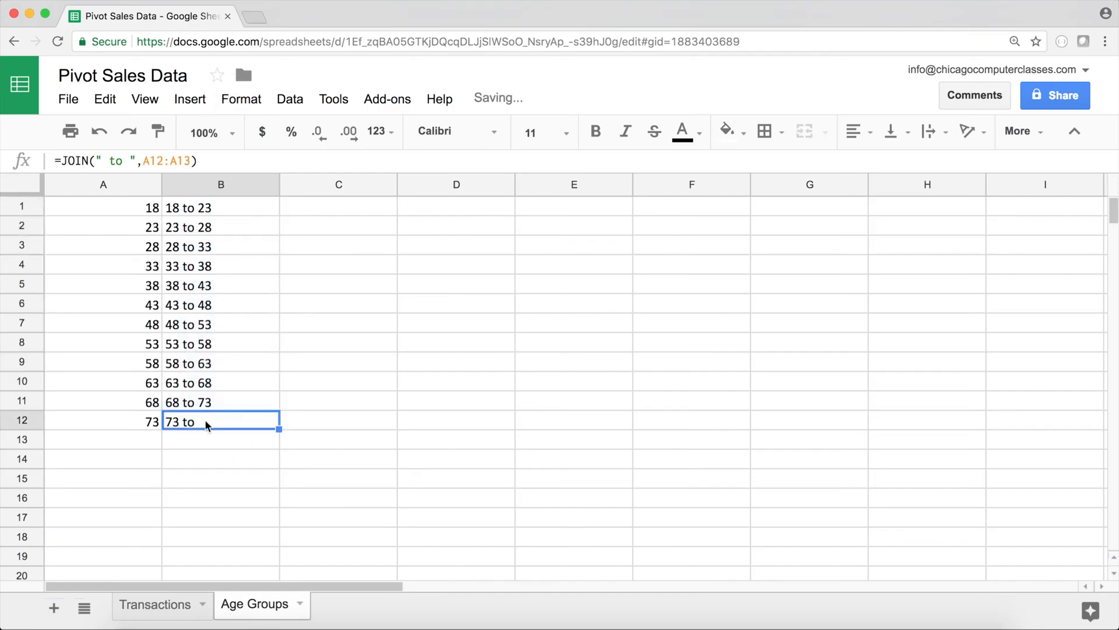
# Step: Replace the formula in B12 with the text "73 and up" and review the age values and their labels
pyautogui.doubleClick(211, 424)
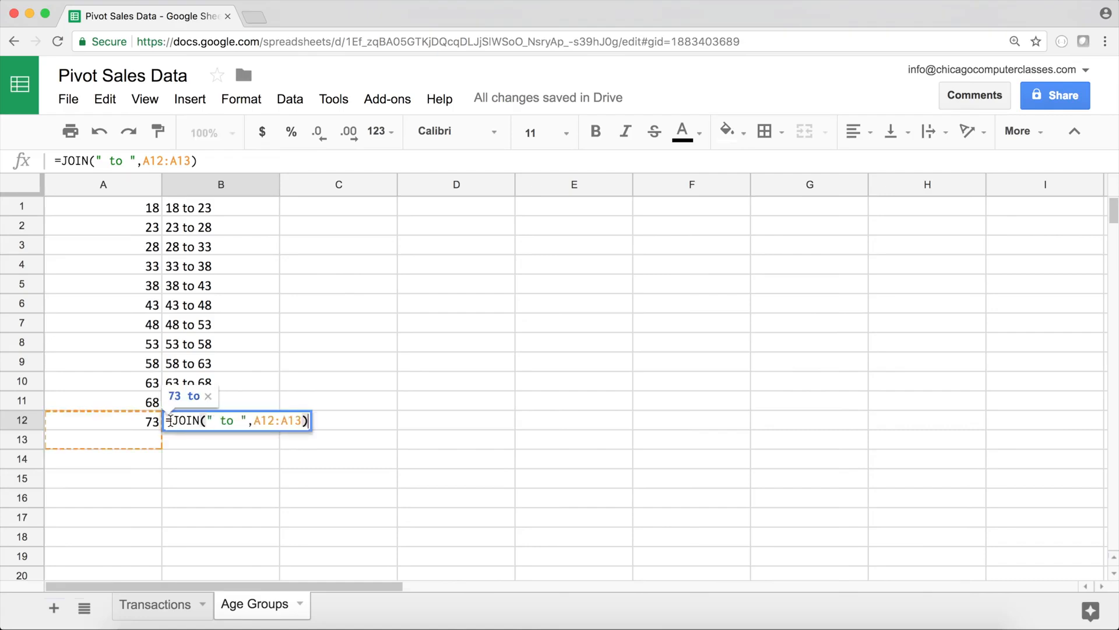
pyautogui.moveTo(169, 420); pyautogui.dragTo(383, 440)
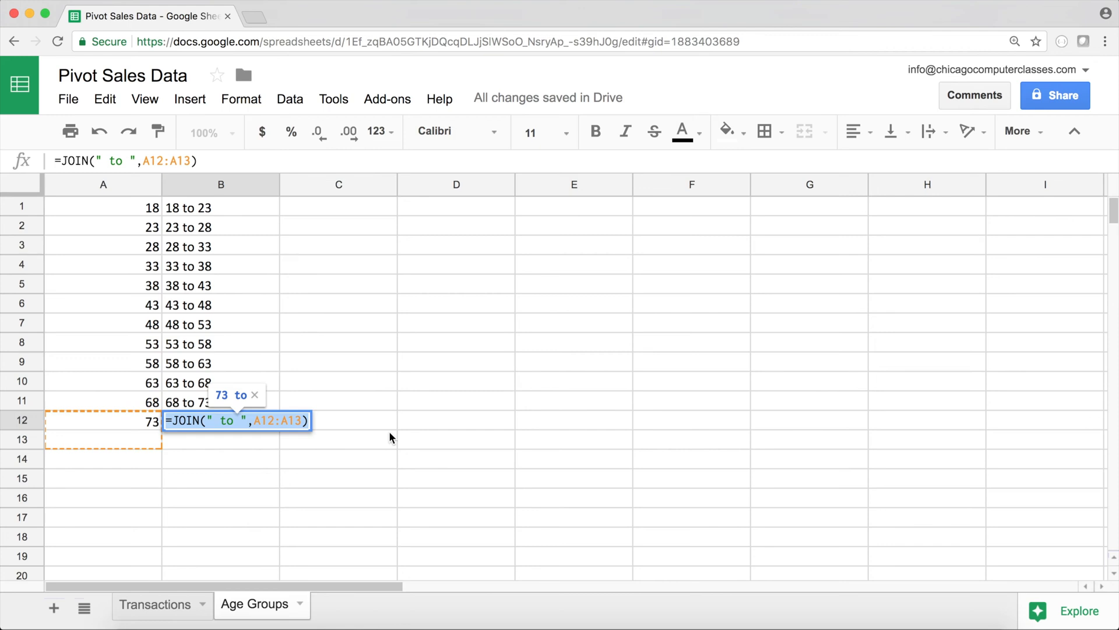
pyautogui.write('73 an')
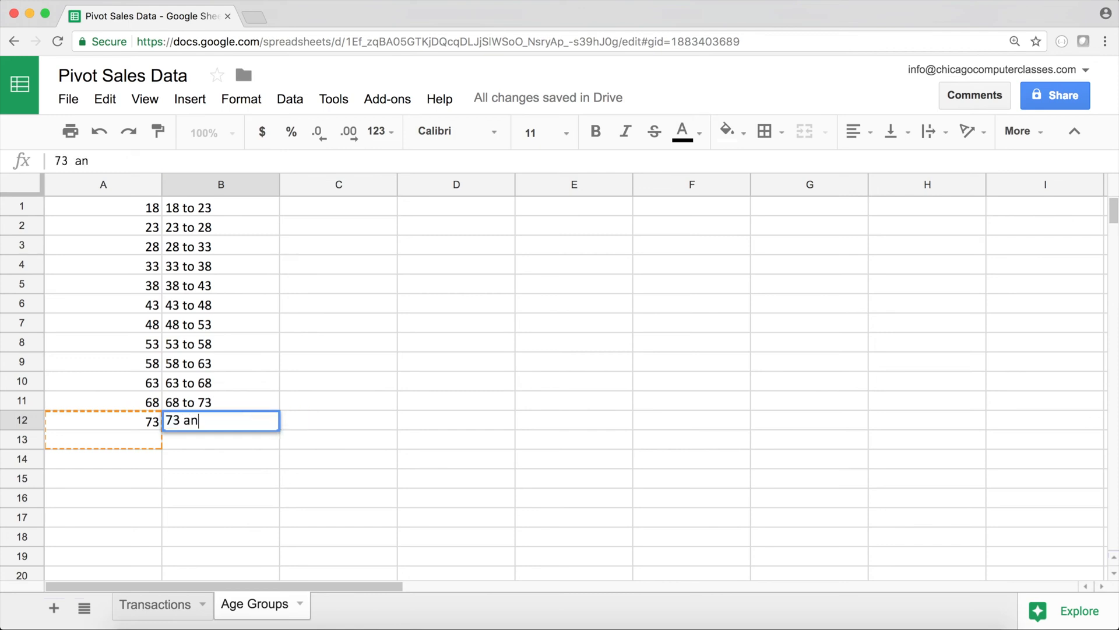
pyautogui.write('d up')
pyautogui.press('Return')
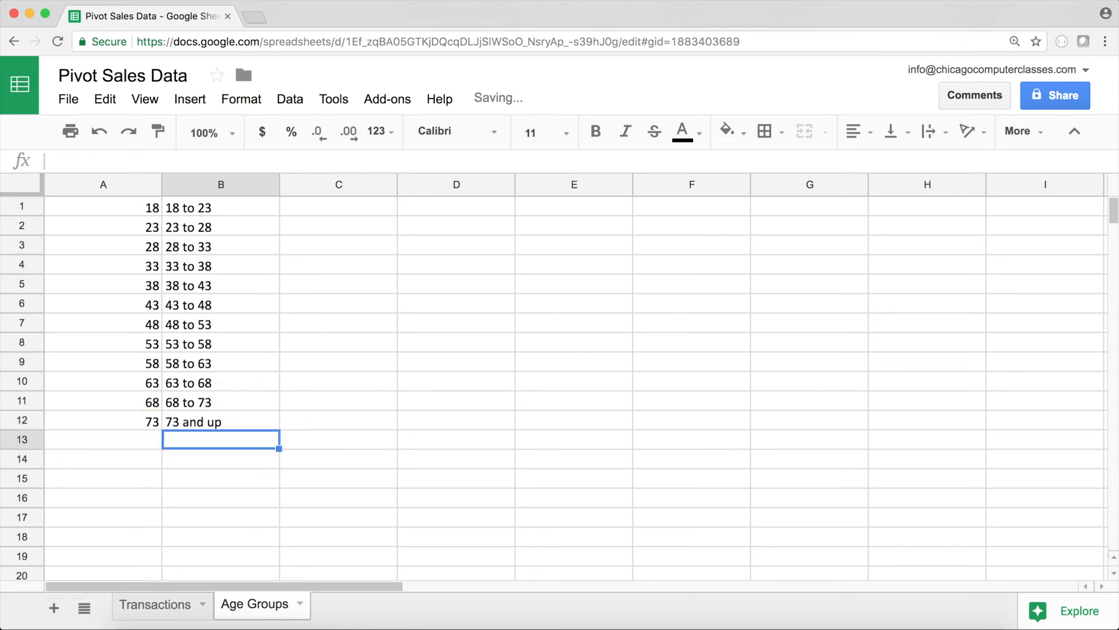
pyautogui.moveTo(215, 206); pyautogui.dragTo(209, 425)
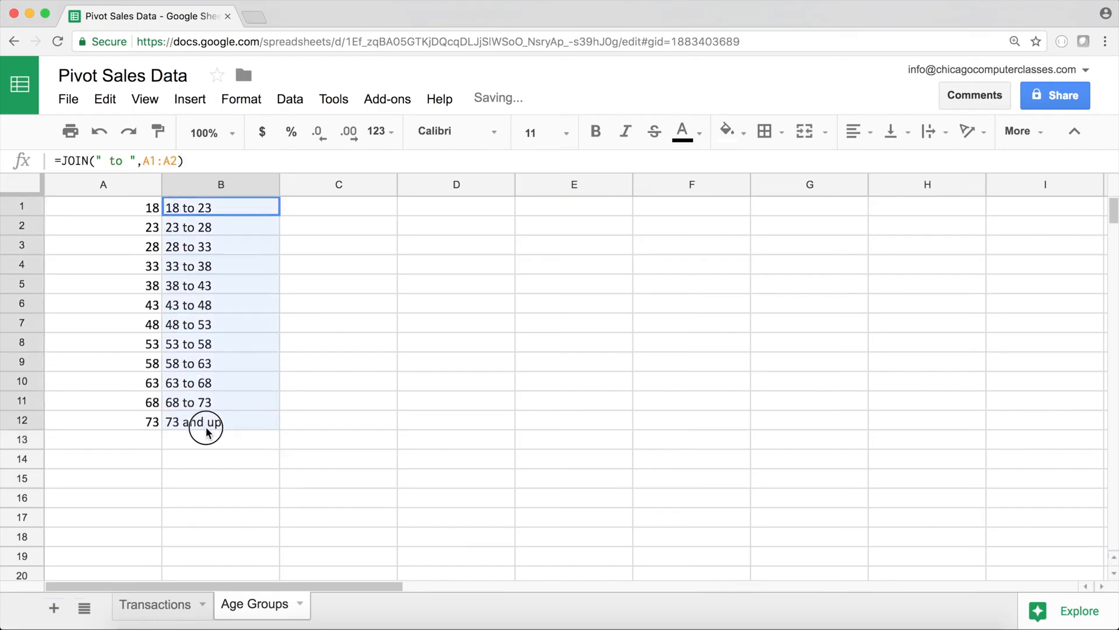
pyautogui.moveTo(139, 209); pyautogui.dragTo(120, 416)
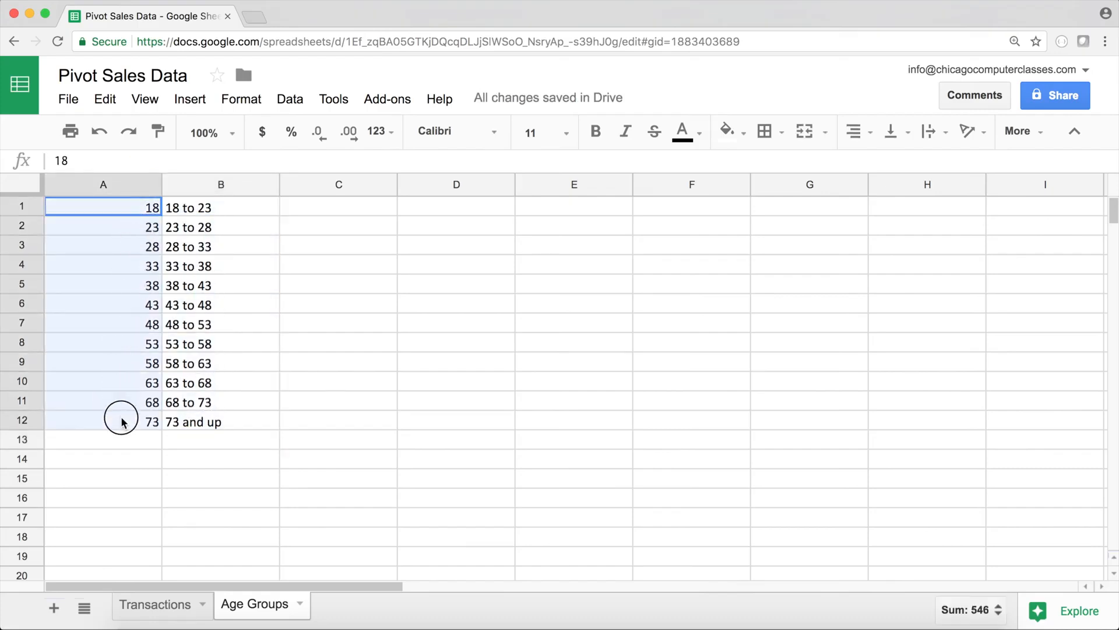
pyautogui.click(179, 209)
# Step: On the Transactions sheet, enter the header Age Group in K1 and widen column K to fit it
pyautogui.click(173, 605)
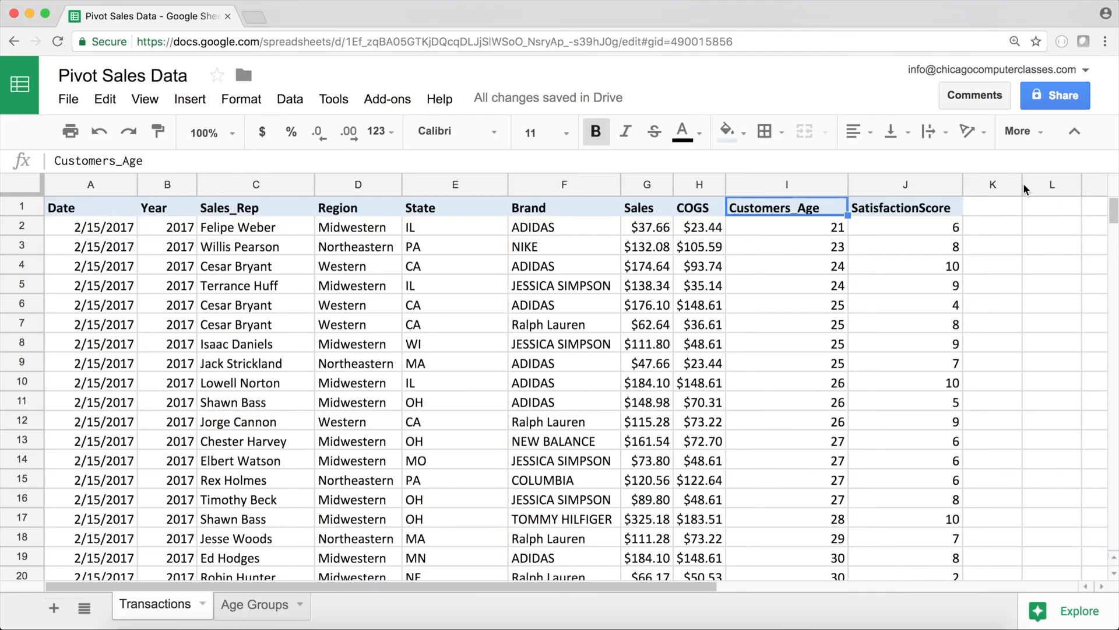
pyautogui.click(1003, 208)
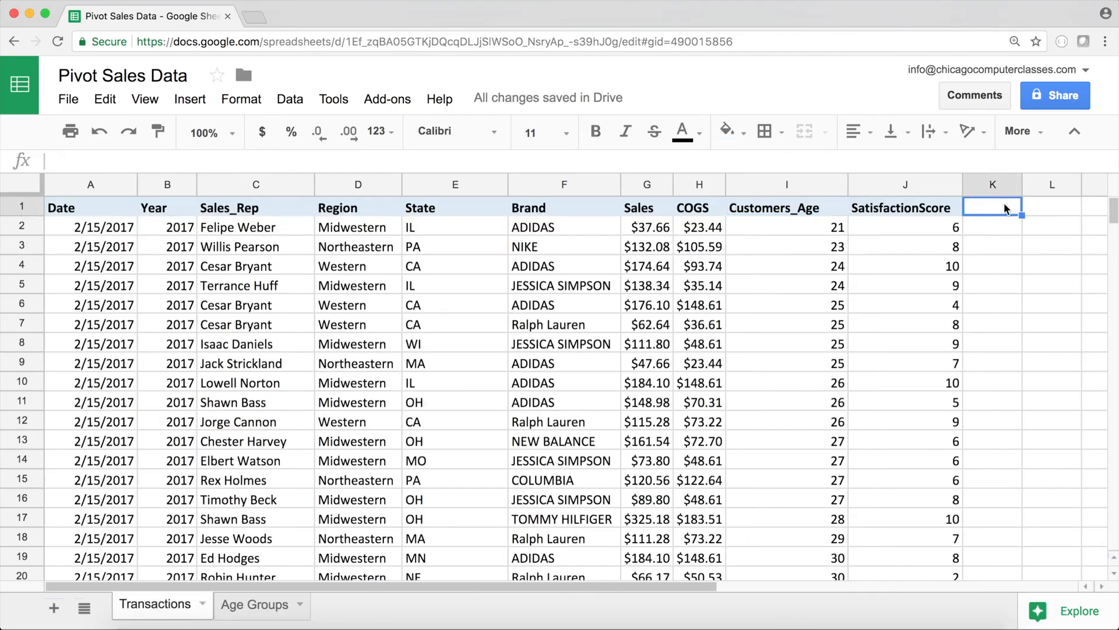
pyautogui.write('Age Group')
pyautogui.press('Return')
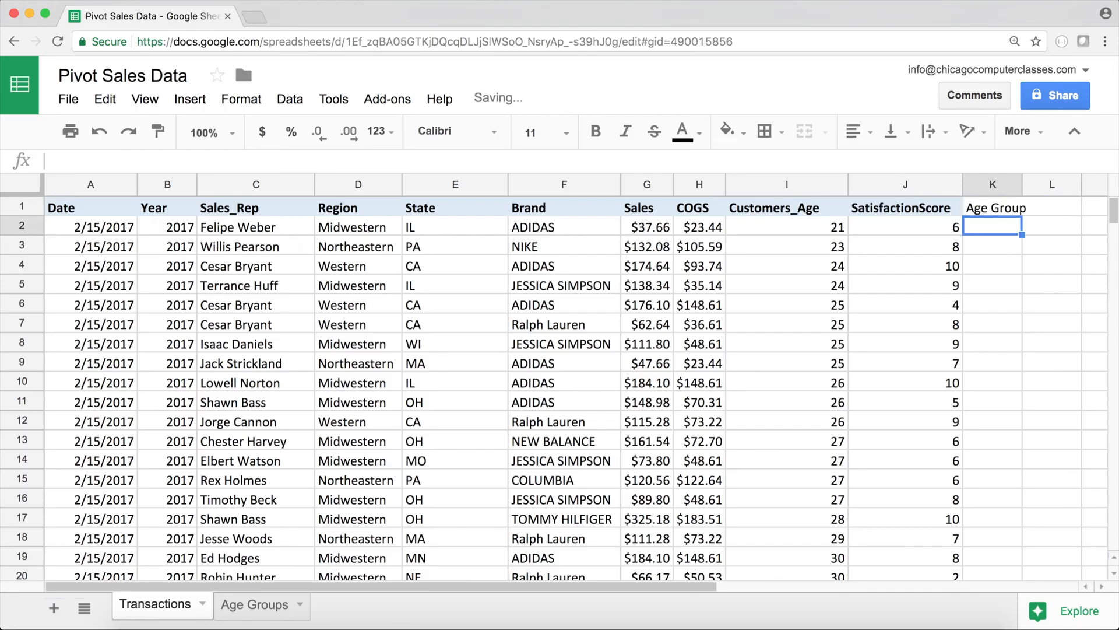
pyautogui.moveTo(1024, 182); pyautogui.dragTo(1043, 183)
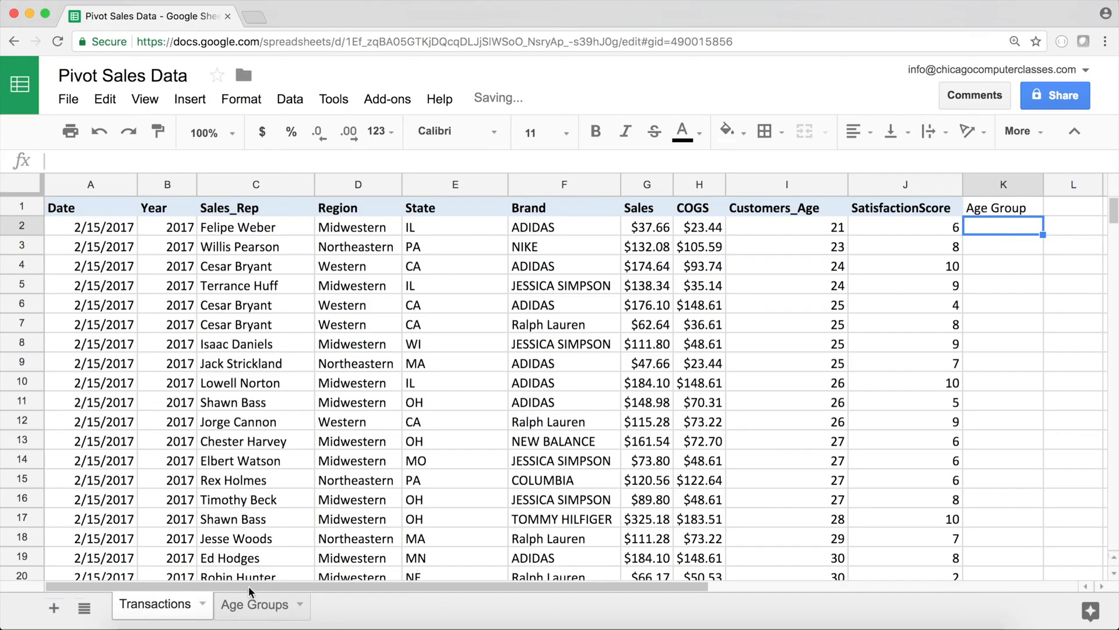
# Step: Start a VLOOKUP in K2 of the Transactions sheet with search key I2 and the absolute range 'Age Groups'!$A$1:$B$12
pyautogui.click(250, 605)
pyautogui.click(155, 605)
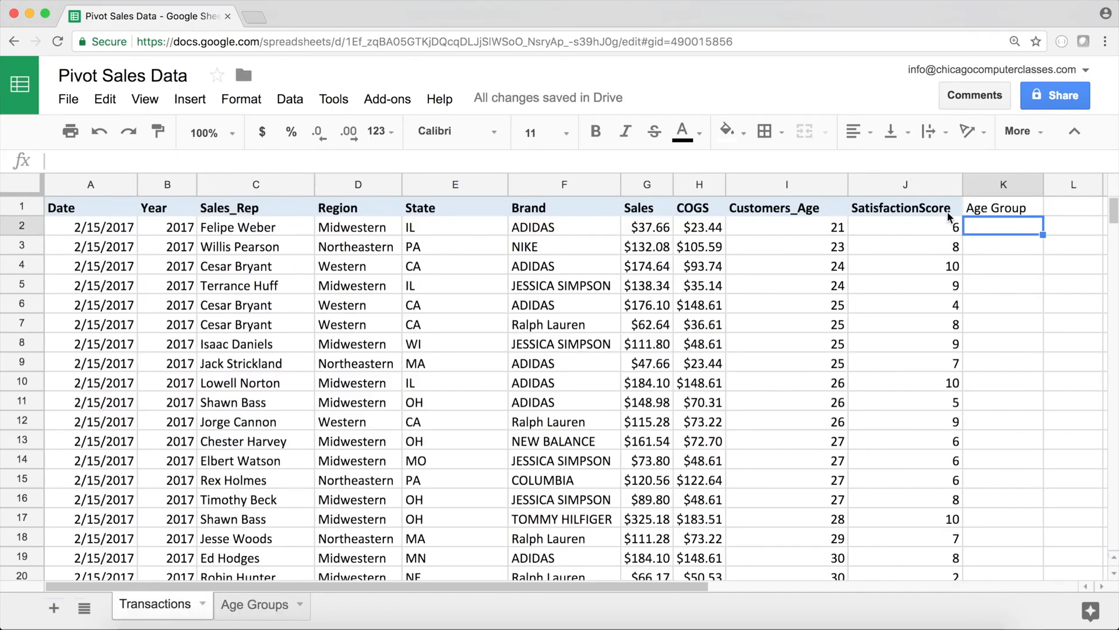
pyautogui.write('=vlookup(')
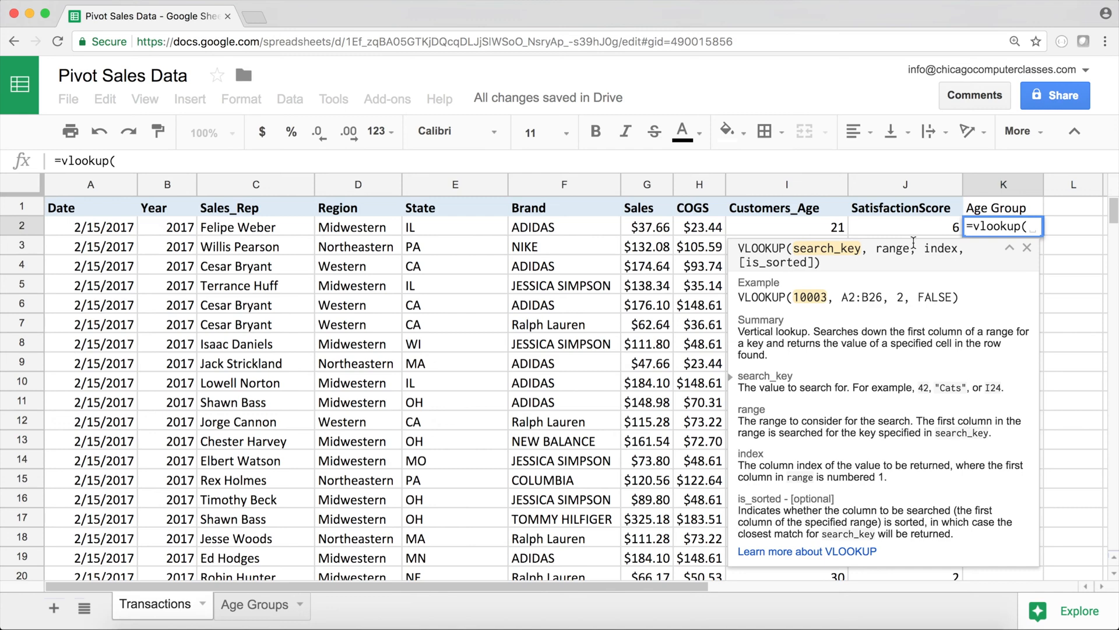
pyautogui.click(819, 228)
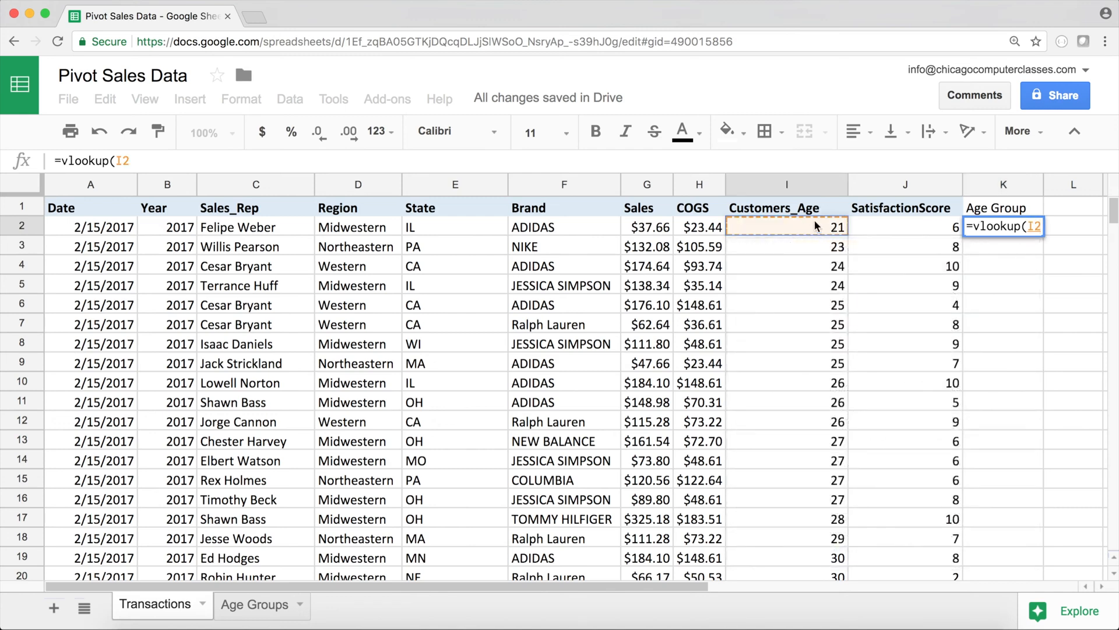
pyautogui.write(',')
pyautogui.click(244, 608)
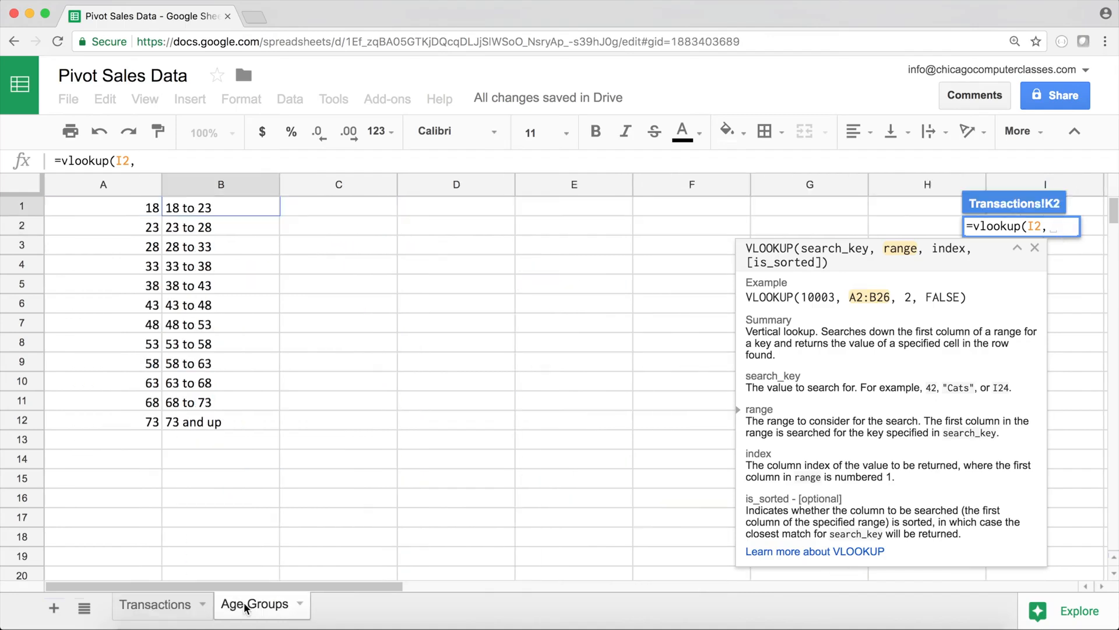
pyautogui.moveTo(134, 211); pyautogui.dragTo(209, 422)
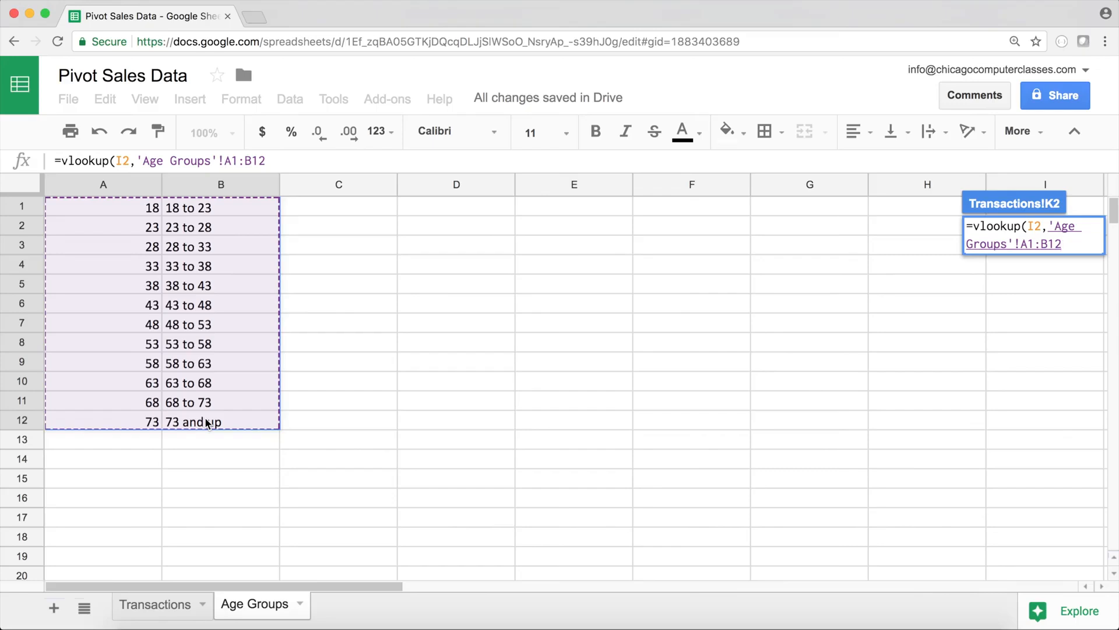
pyautogui.press('F4')
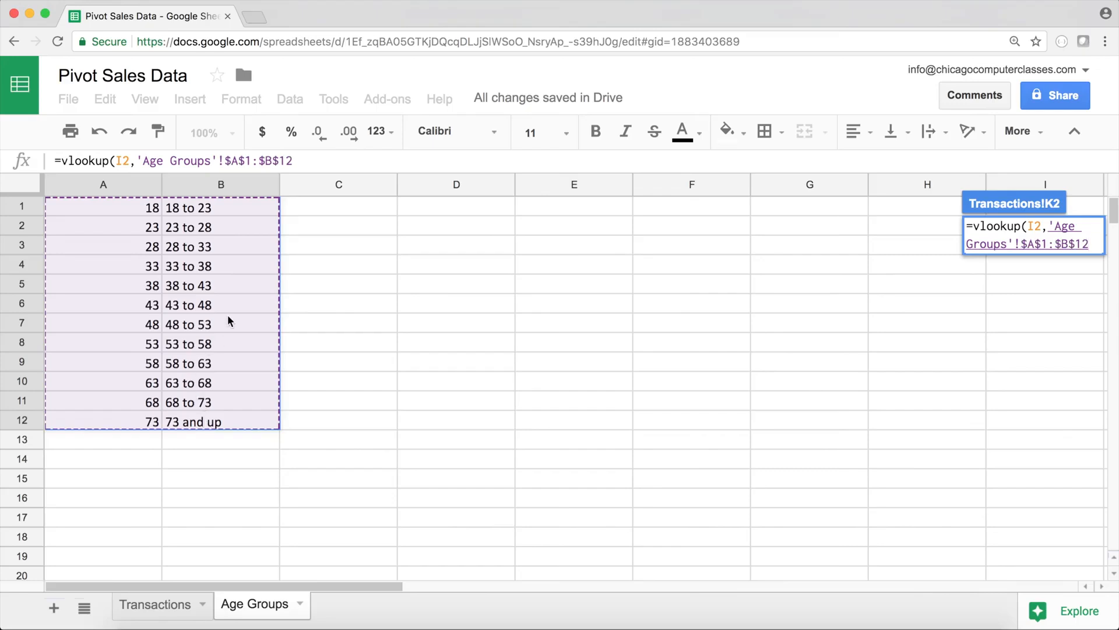
# Step: Complete the K2 VLOOKUP with column index 2 and is_sorted set to 1 for closest matching
pyautogui.write(',')
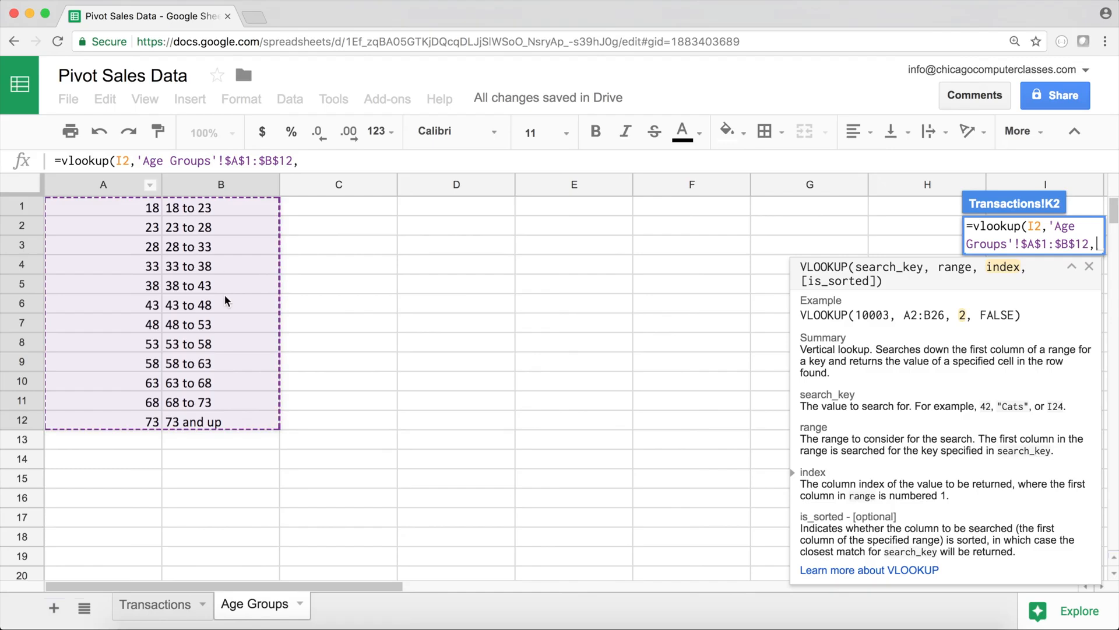
pyautogui.write('2')
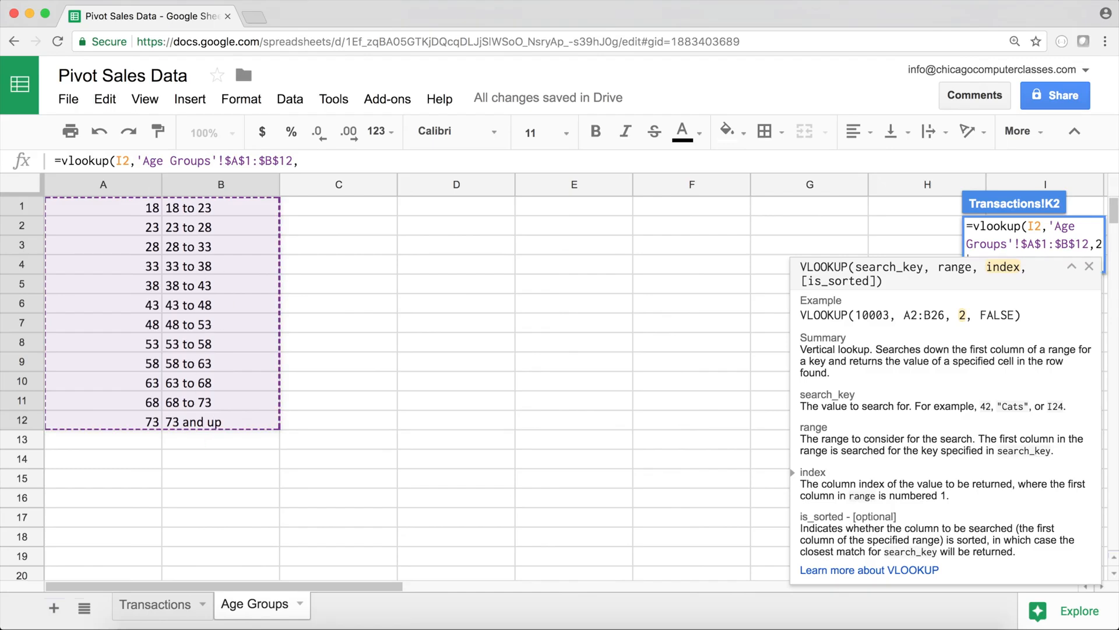
pyautogui.write(',')
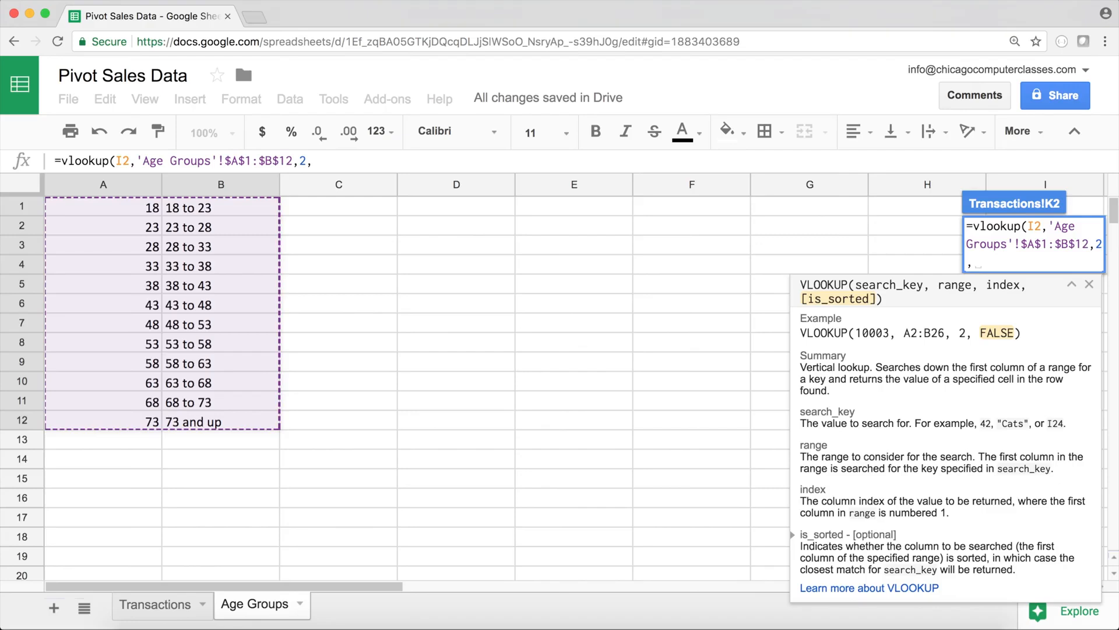
pyautogui.write('1')
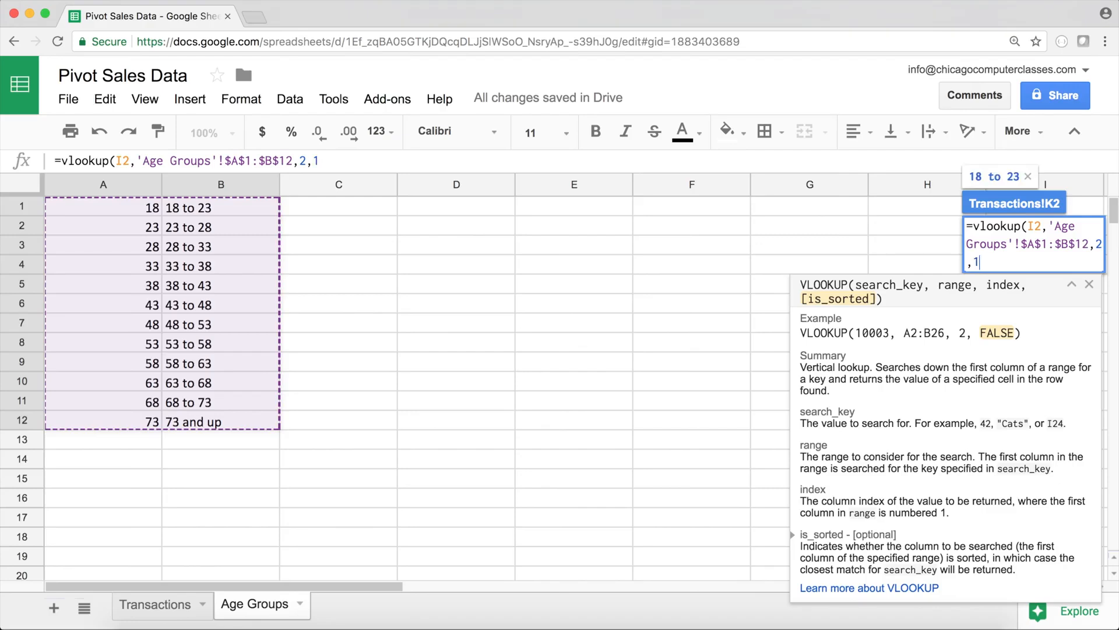
pyautogui.write(')')
pyautogui.press('Return')
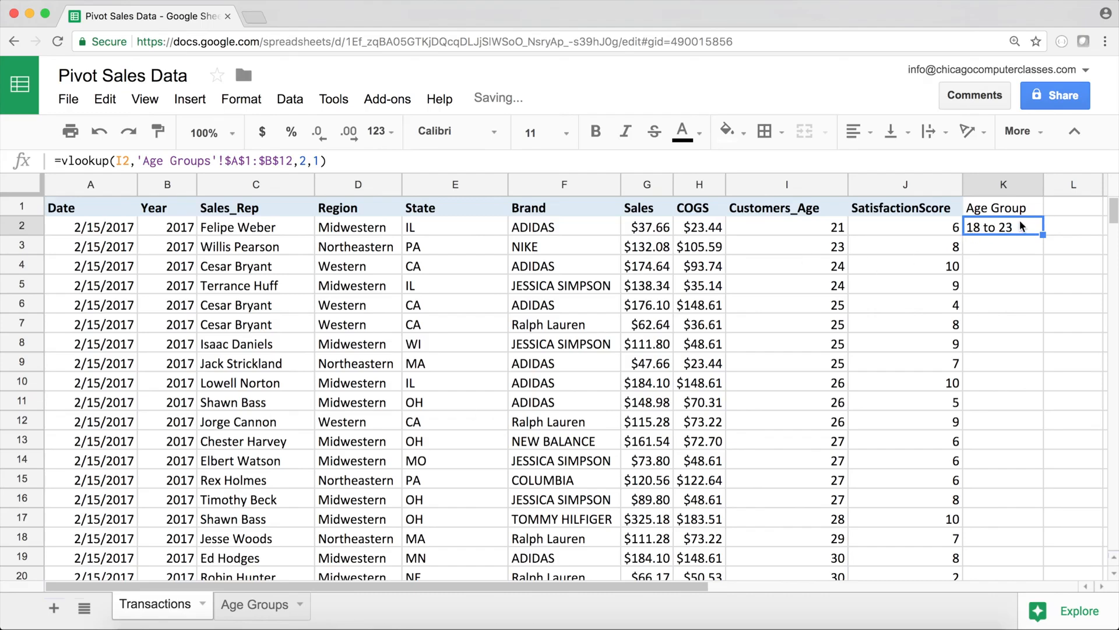
# Step: Copy the K2 age group formula down column K to the last data row and check the end of the column
pyautogui.click(802, 229)
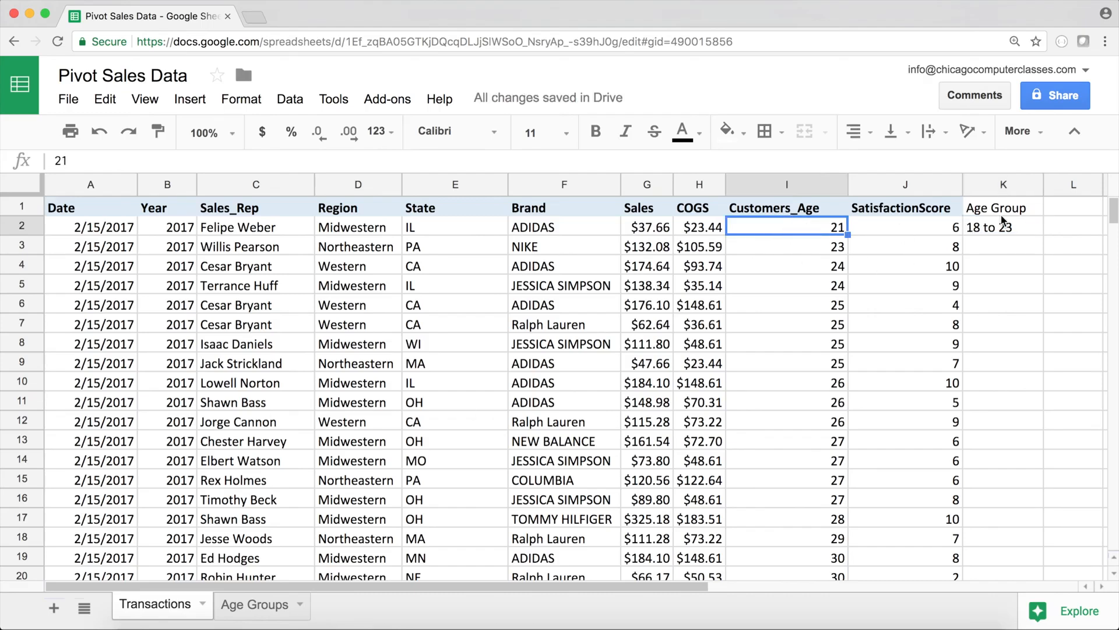
pyautogui.click(1013, 227)
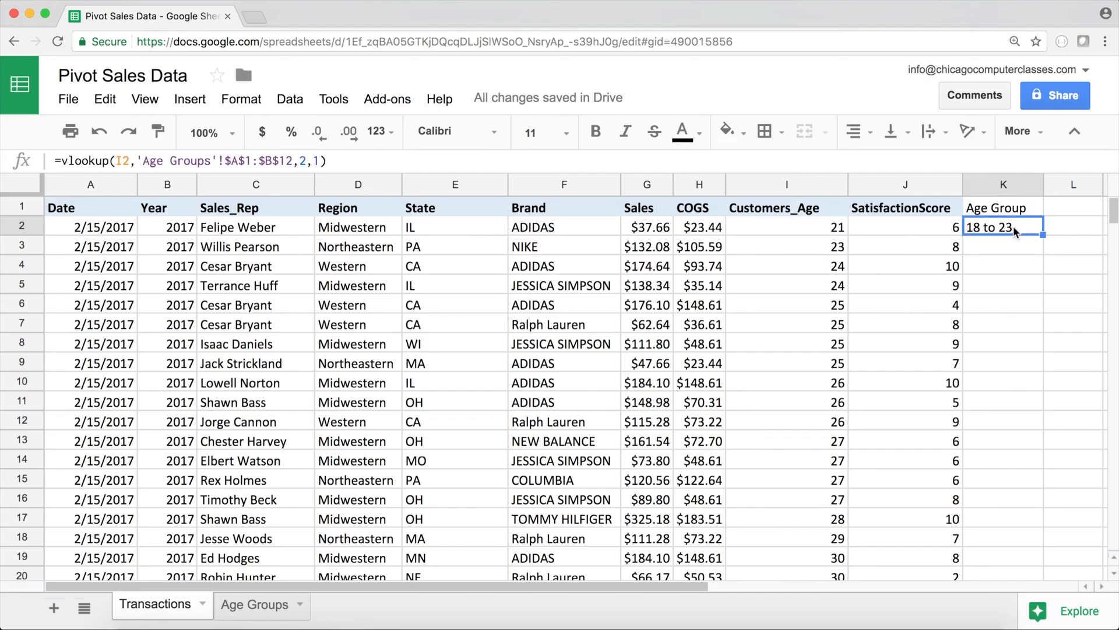
pyautogui.doubleClick(1043, 234)
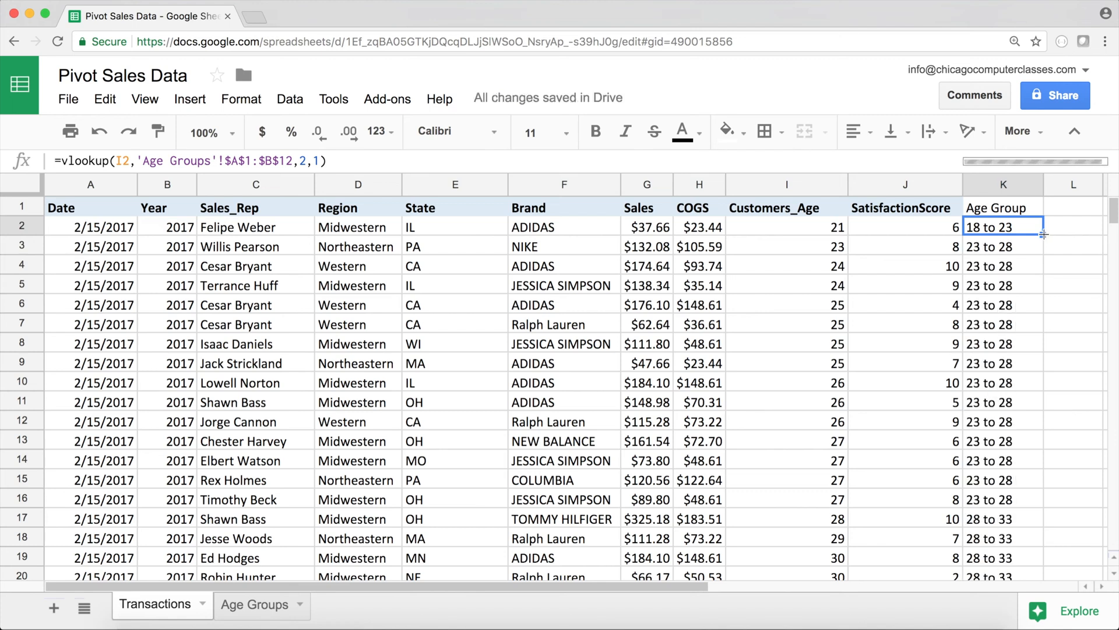
pyautogui.hotkey('ctrl', 'Down')
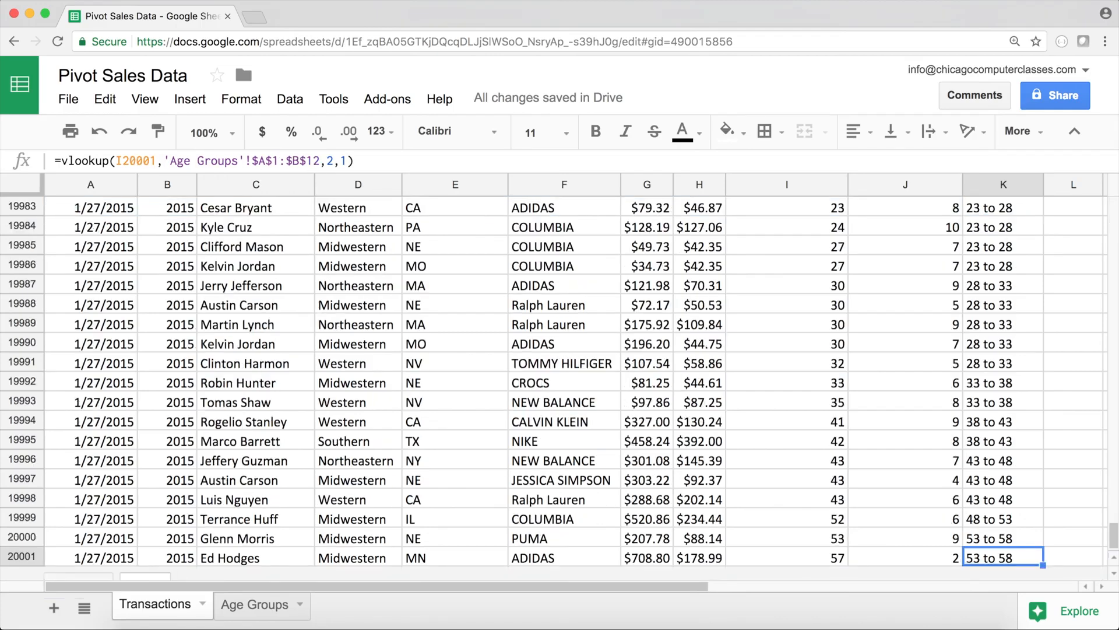
pyautogui.scroll(-2, 553, 382)
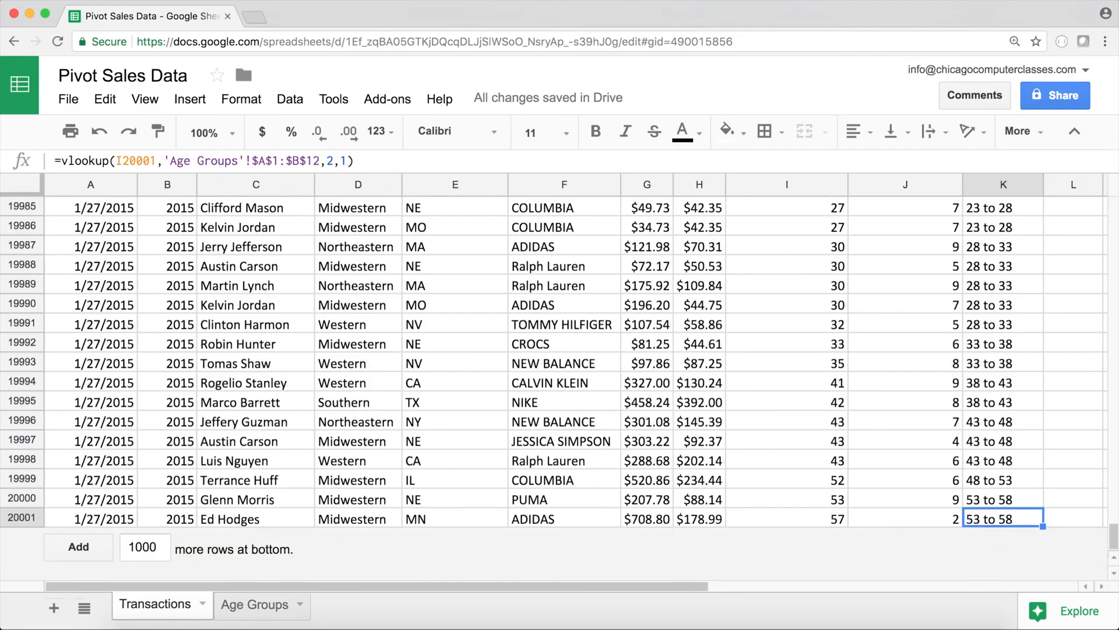
pyautogui.press('Left')
pyautogui.press('Left')
pyautogui.press('Right')
pyautogui.press('Right')
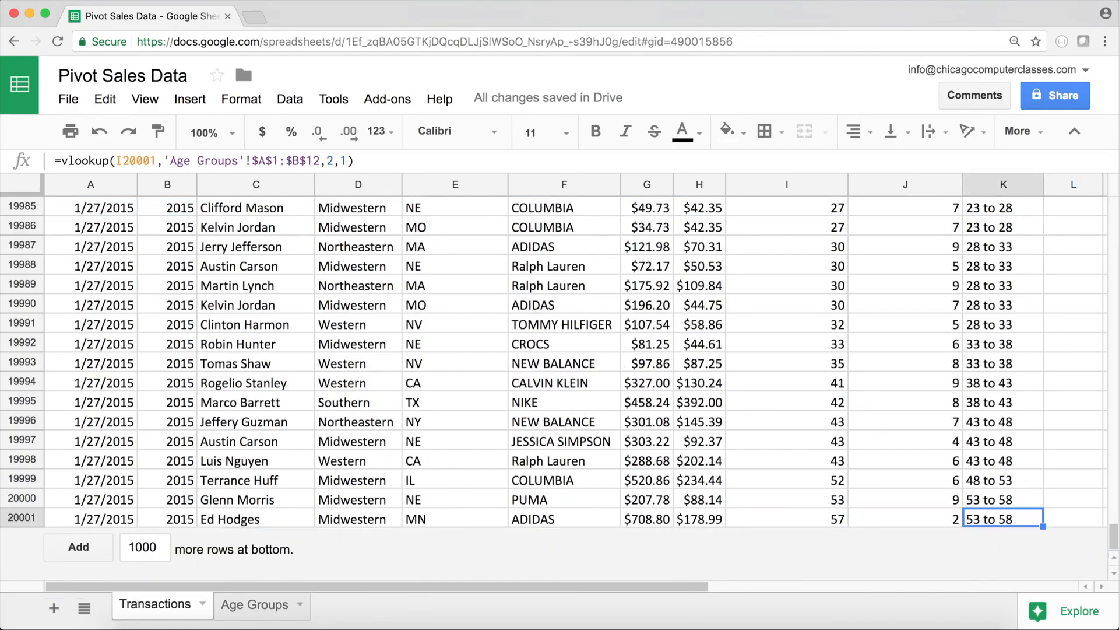